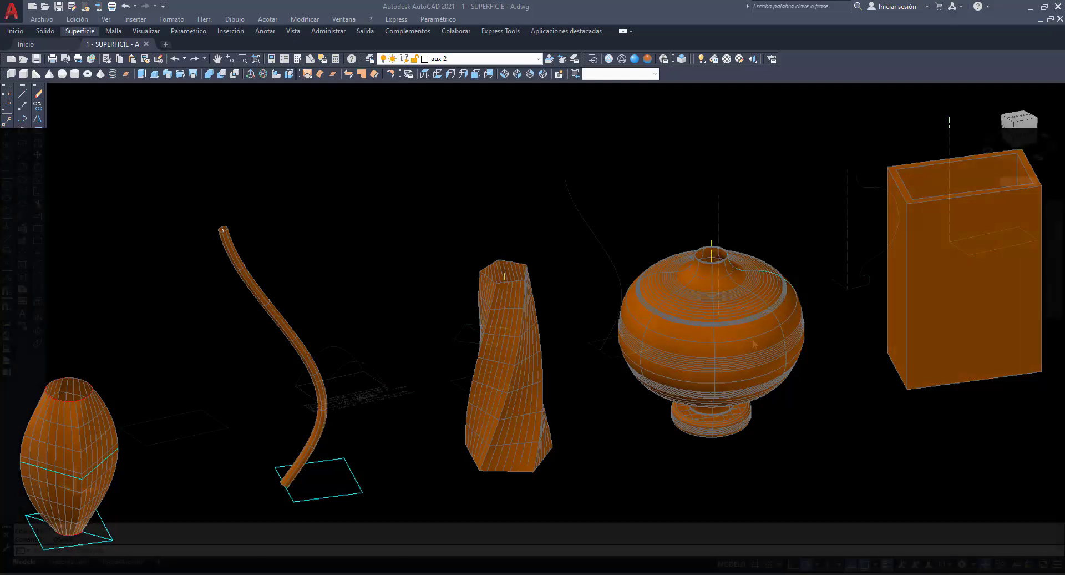
# Step: Make SUPERFICIE the current layer and draw a box from corner 0,0 with height 23.7822
pyautogui.click(548, 60)
pyautogui.click(24, 74)
pyautogui.write('0')
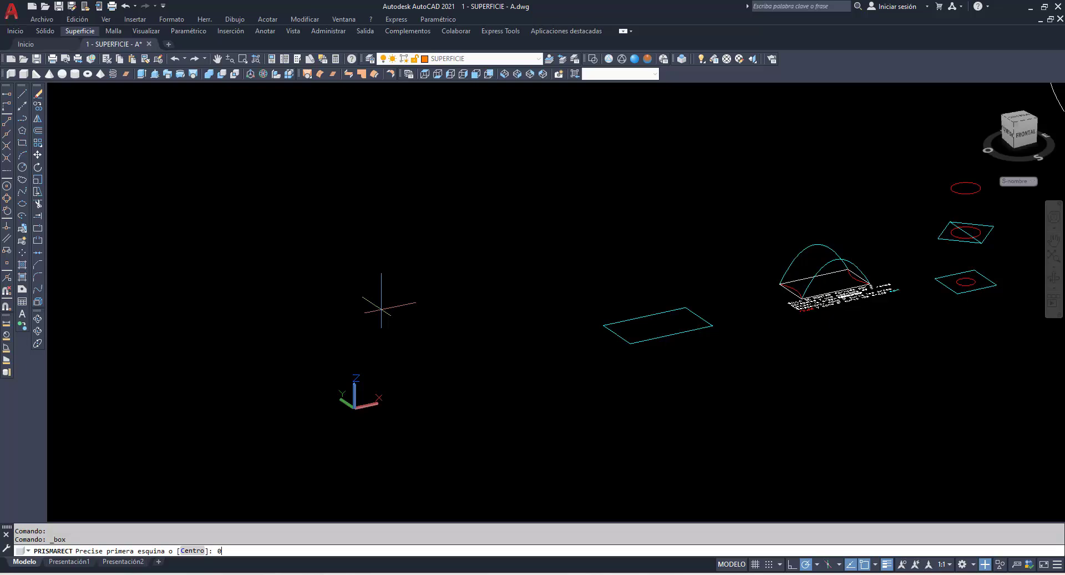
pyautogui.press('Return')
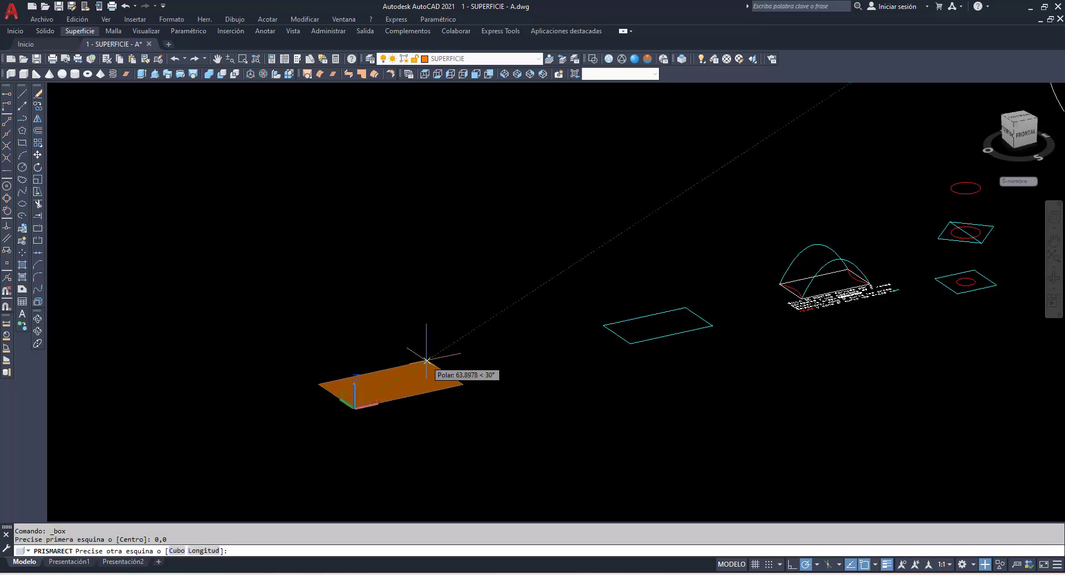
pyautogui.click(420, 355)
pyautogui.click(416, 319)
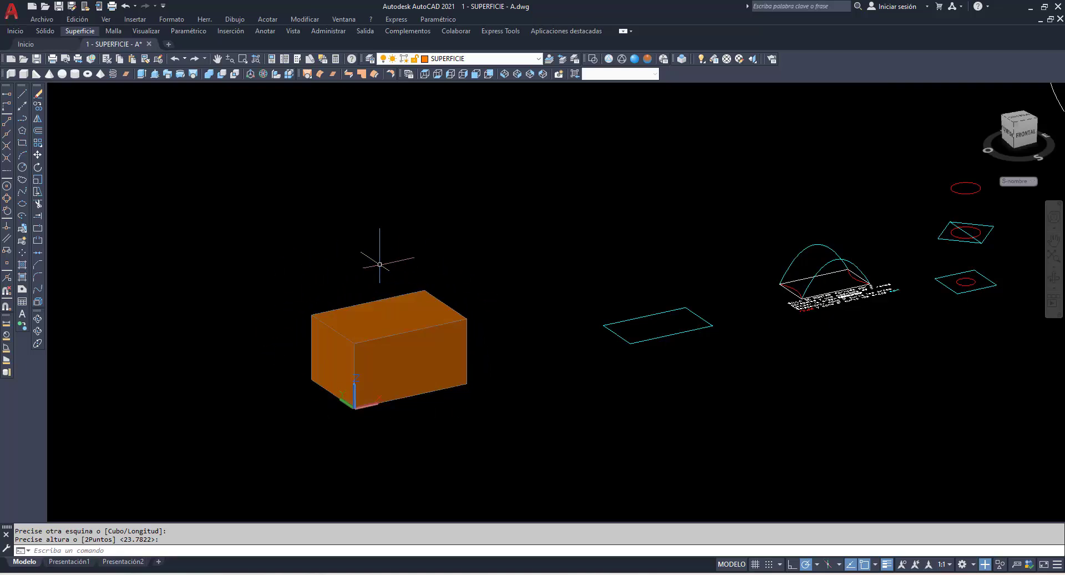
# Step: Copy the box to a spot just to its right
pyautogui.click(38, 106)
pyautogui.click(358, 401)
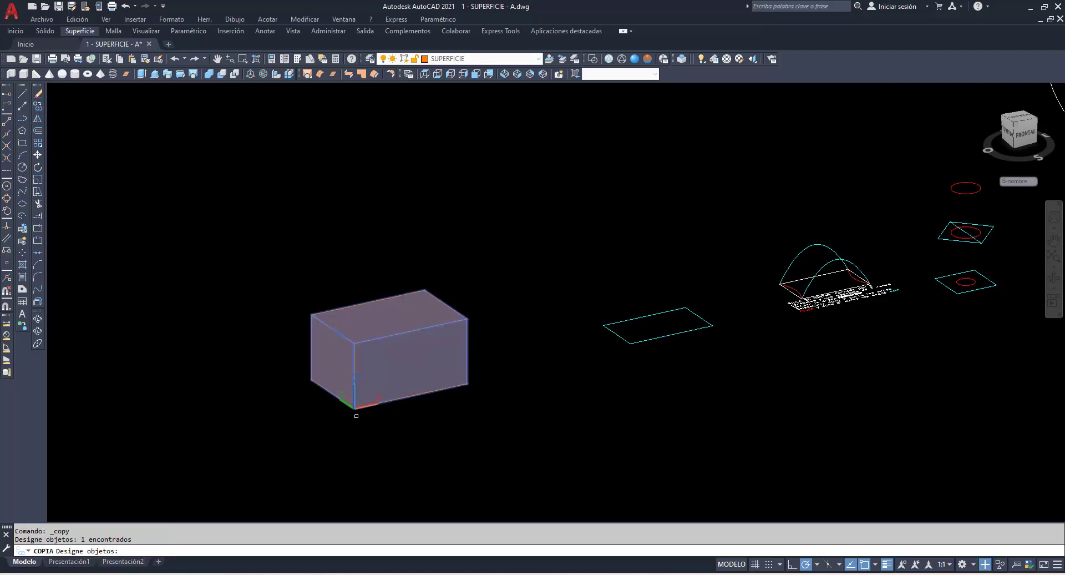
pyautogui.press('Return')
pyautogui.click(375, 444)
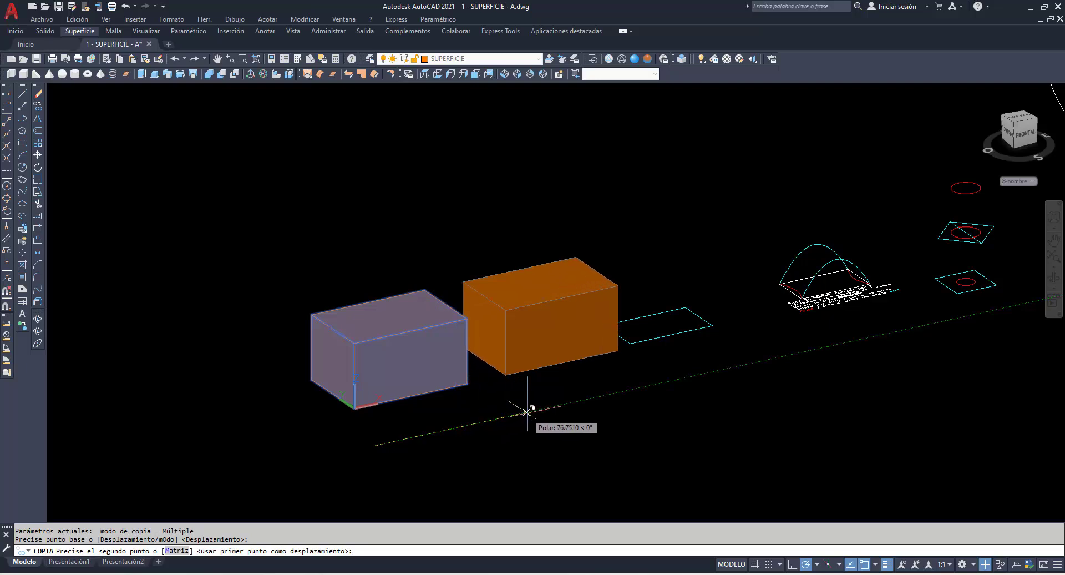
pyautogui.click(525, 411)
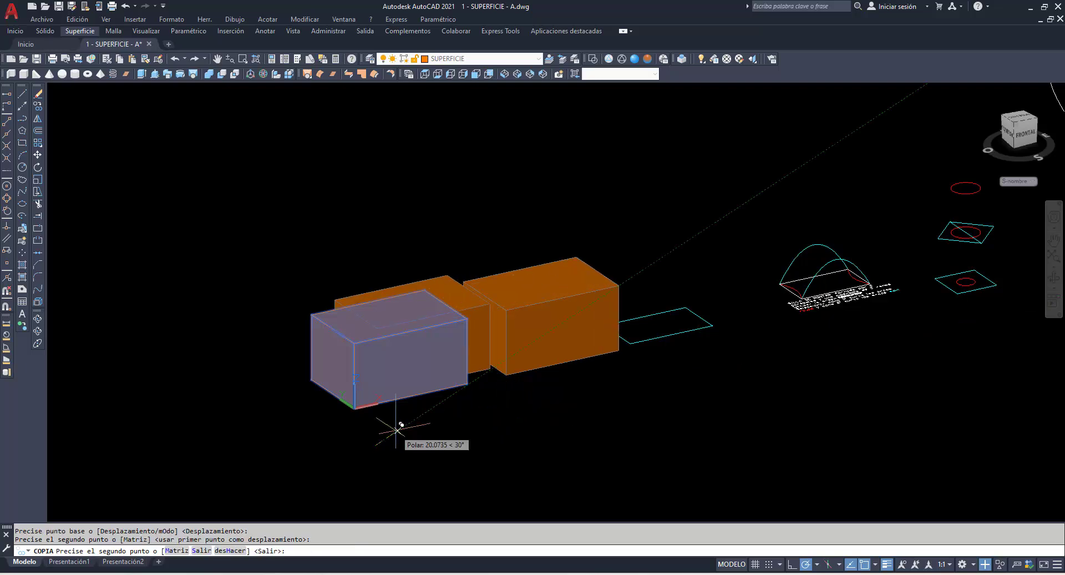
pyautogui.press('Escape')
# Step: Explode the copied box, erase its front face and orbit to look inside, then undo the deletion
pyautogui.click(38, 301)
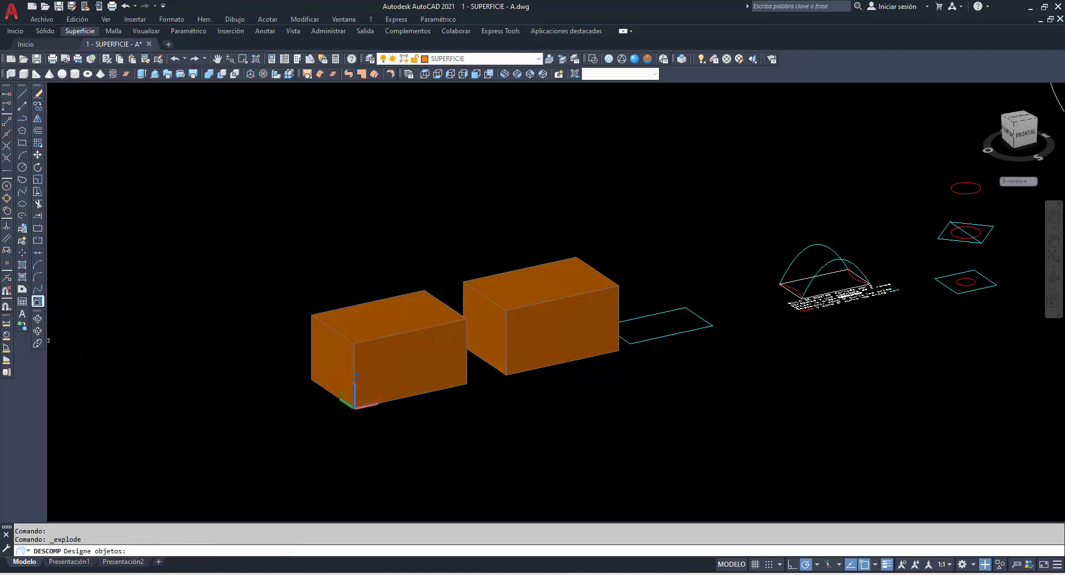
pyautogui.click(574, 357)
pyautogui.press('Return')
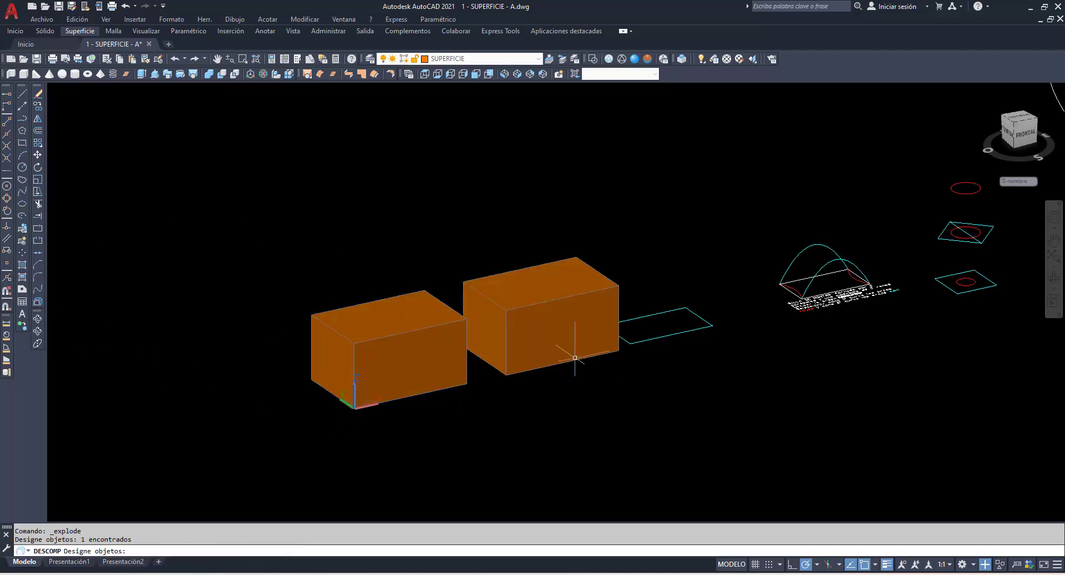
pyautogui.click(575, 357)
pyautogui.press('Delete')
pyautogui.moveTo(575, 357)
pyautogui.keyDown('shift'); pyautogui.mouseDown(button='middle')
pyautogui.moveTo(567, 380)
pyautogui.moveTo(544, 383)
pyautogui.moveTo(538, 359)
pyautogui.mouseUp(button='middle'); pyautogui.keyUp('shift')
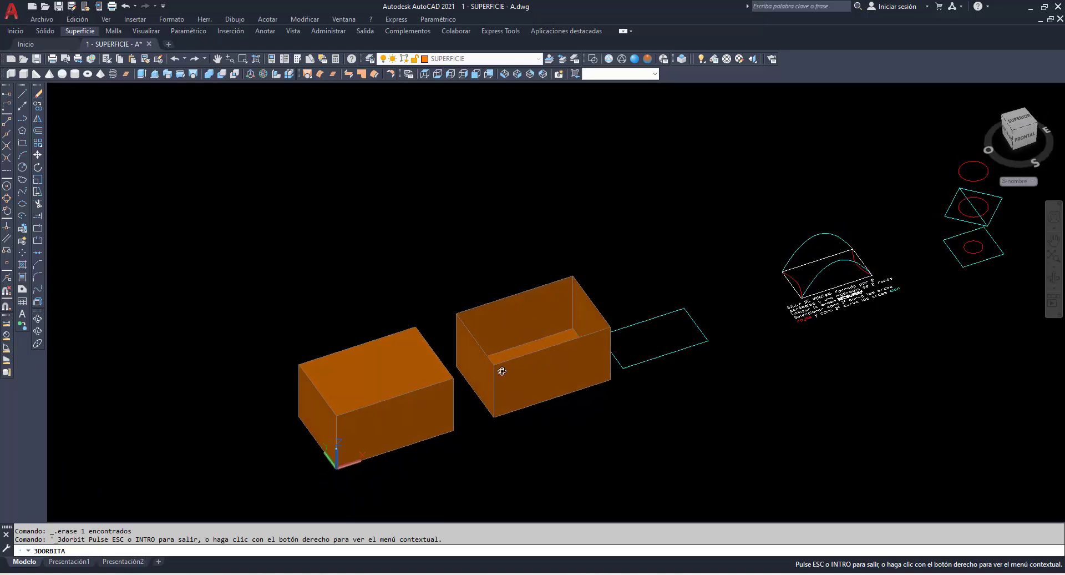
pyautogui.rightClick(441, 208)
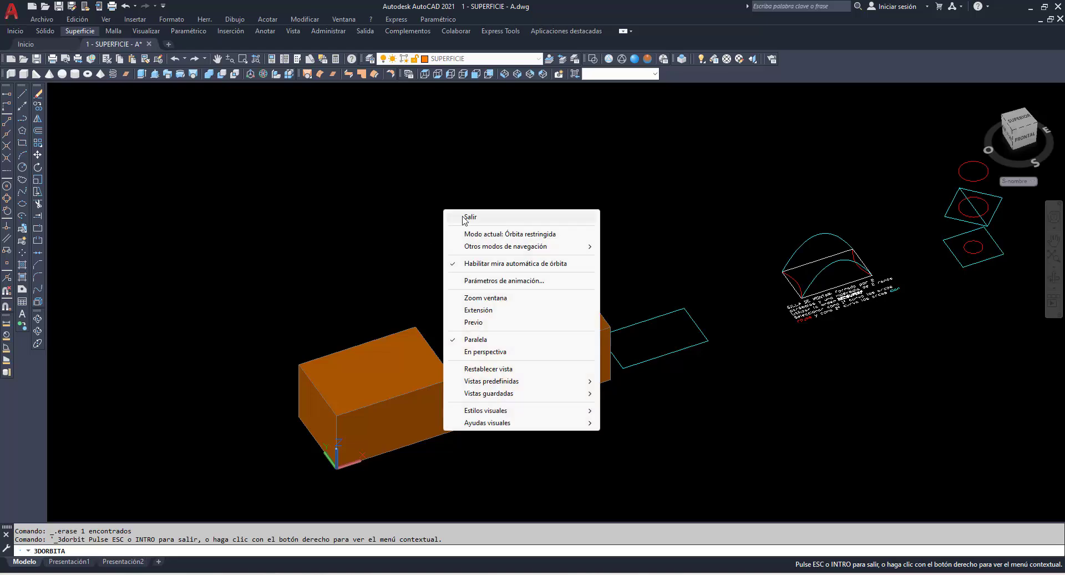
pyautogui.click(462, 215)
pyautogui.write('h')
pyautogui.press('Return')
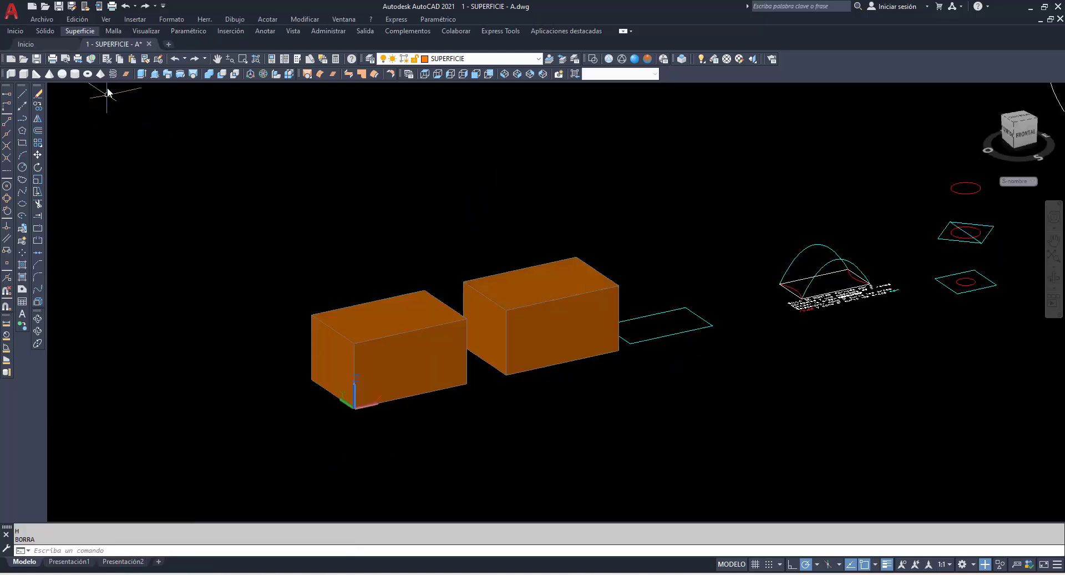
# Step: Build a planar surface from the right box's top face using the Object option
pyautogui.click(85, 31)
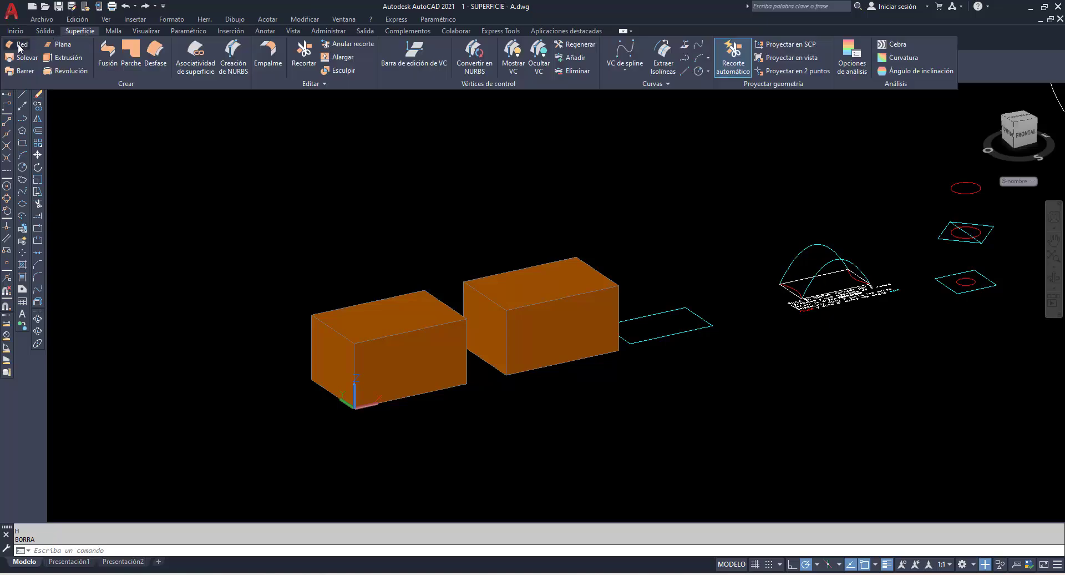
pyautogui.click(63, 44)
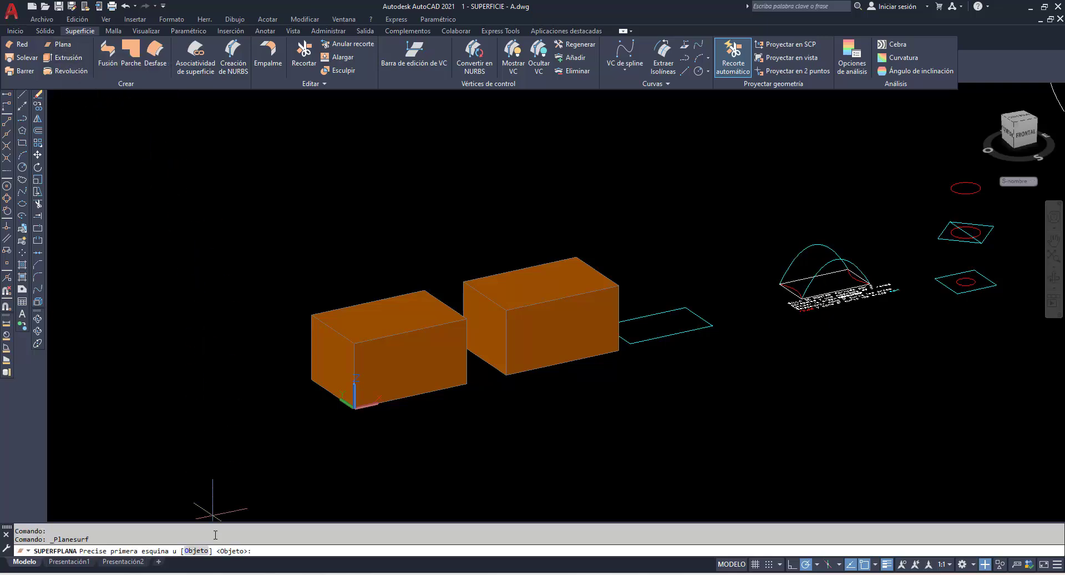
pyautogui.click(195, 550)
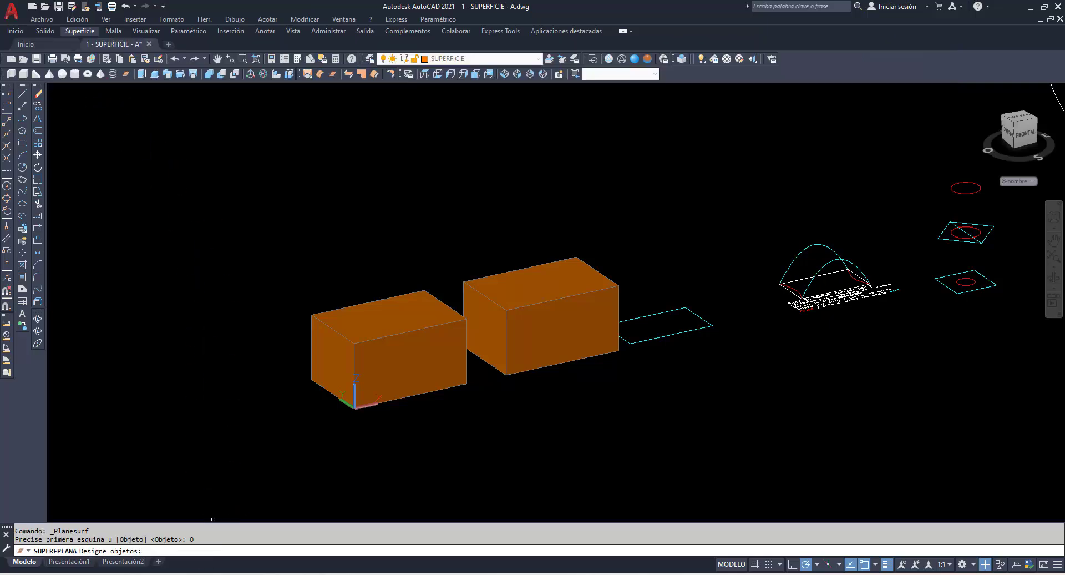
pyautogui.click(522, 285)
pyautogui.press('Return')
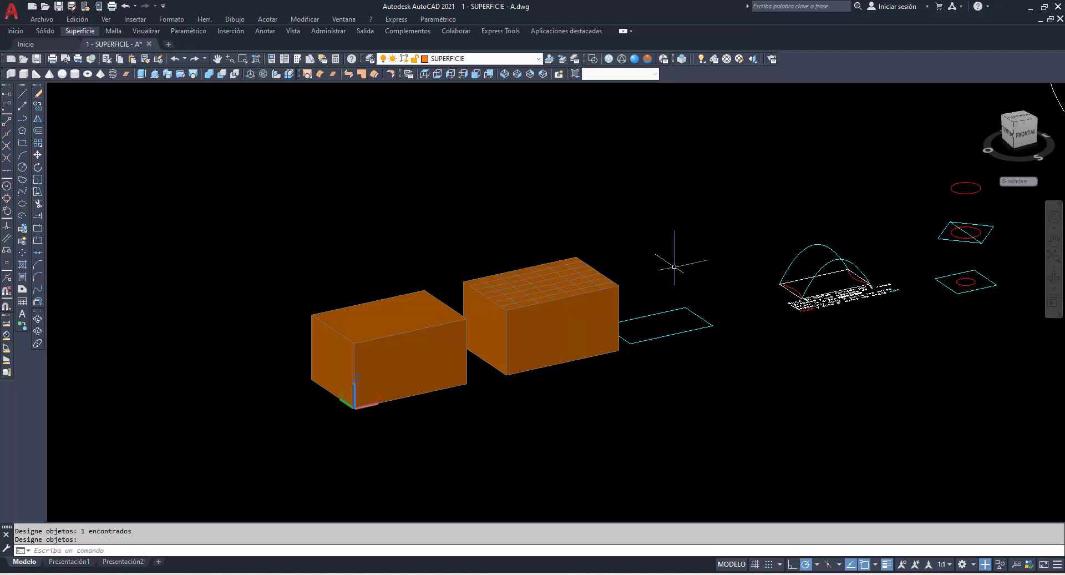
pyautogui.scroll(3, 659, 261)
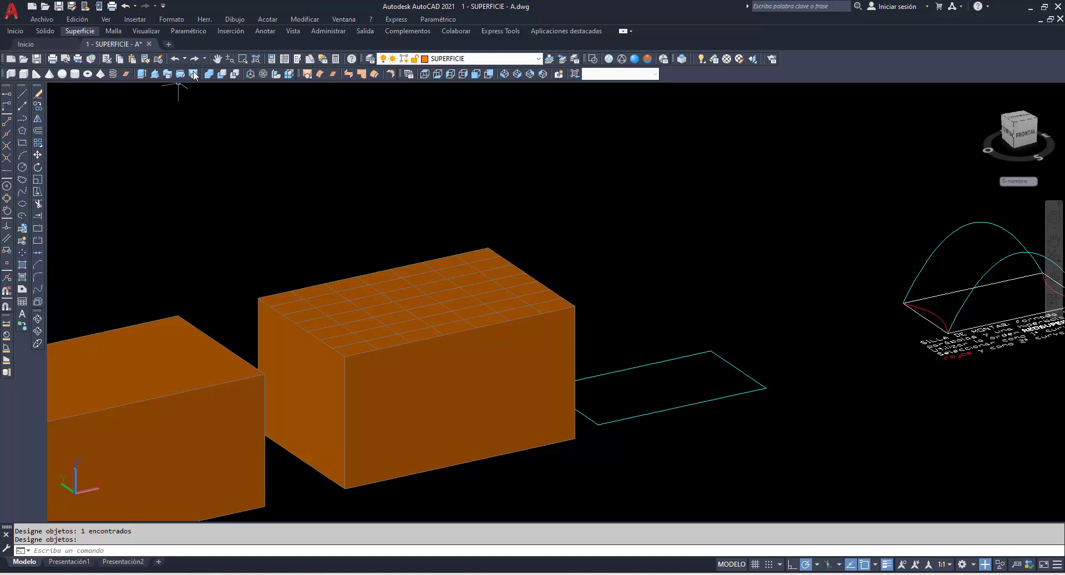
pyautogui.click(217, 58)
pyautogui.moveTo(292, 226); pyautogui.dragTo(505, 162)
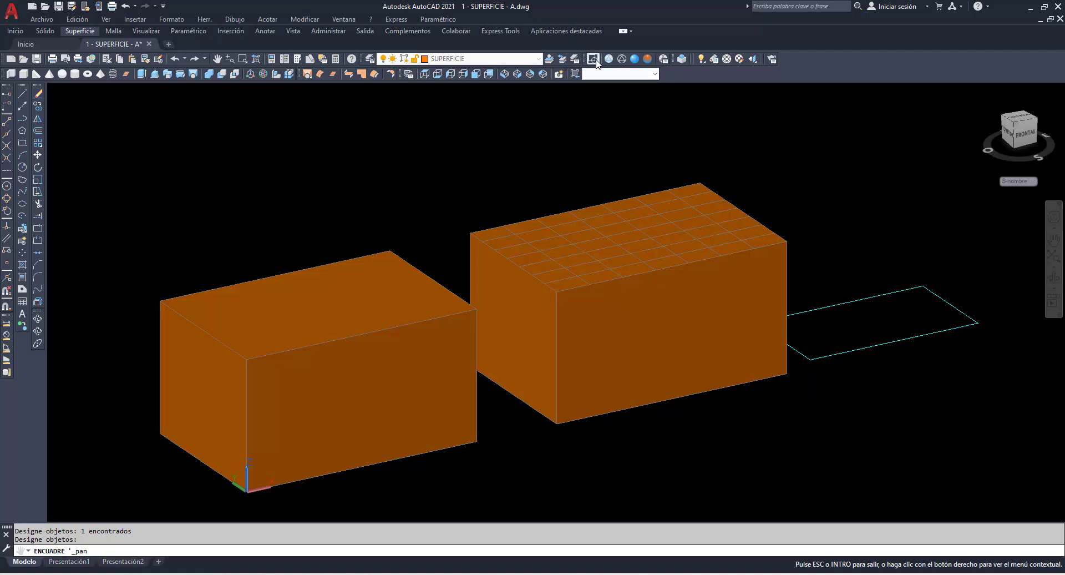
# Step: Create planar surfaces on all faces of the right box, then begin erasing its front surface
pyautogui.click(607, 58)
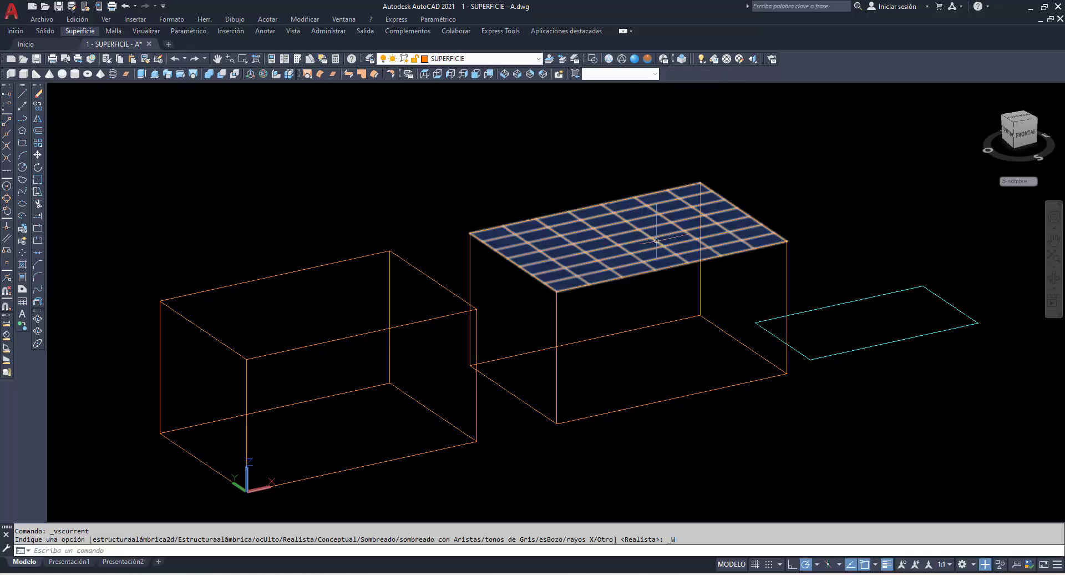
pyautogui.click(635, 58)
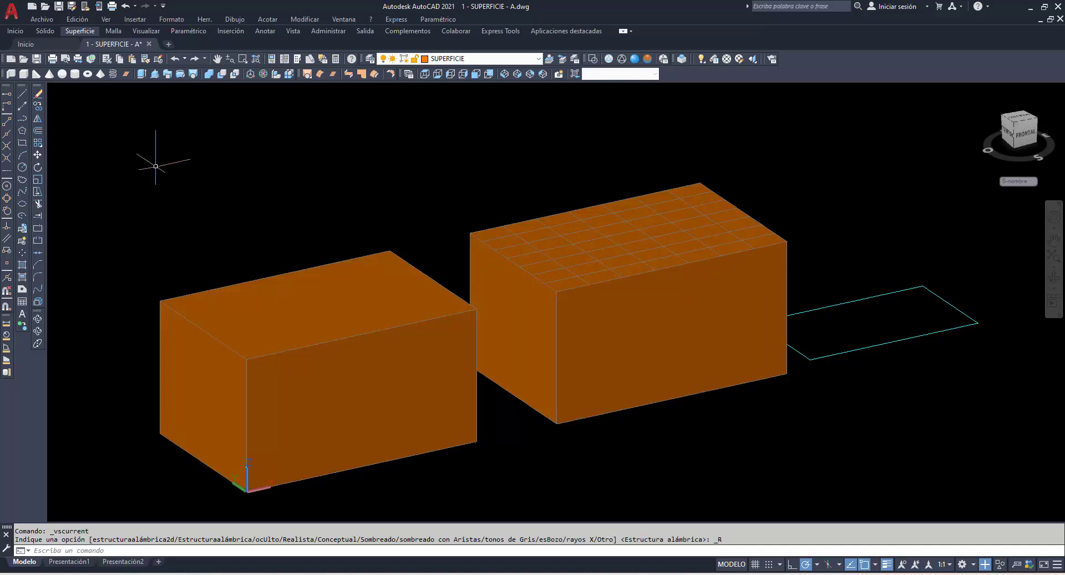
pyautogui.click(81, 31)
pyautogui.click(66, 43)
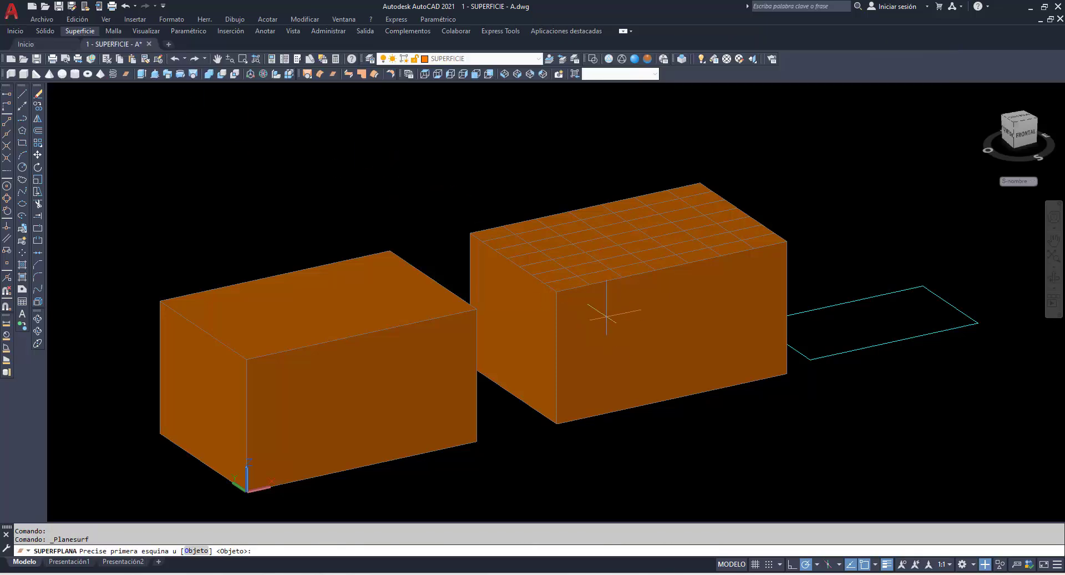
pyautogui.press('Return')
pyautogui.click(659, 464)
pyautogui.click(492, 205)
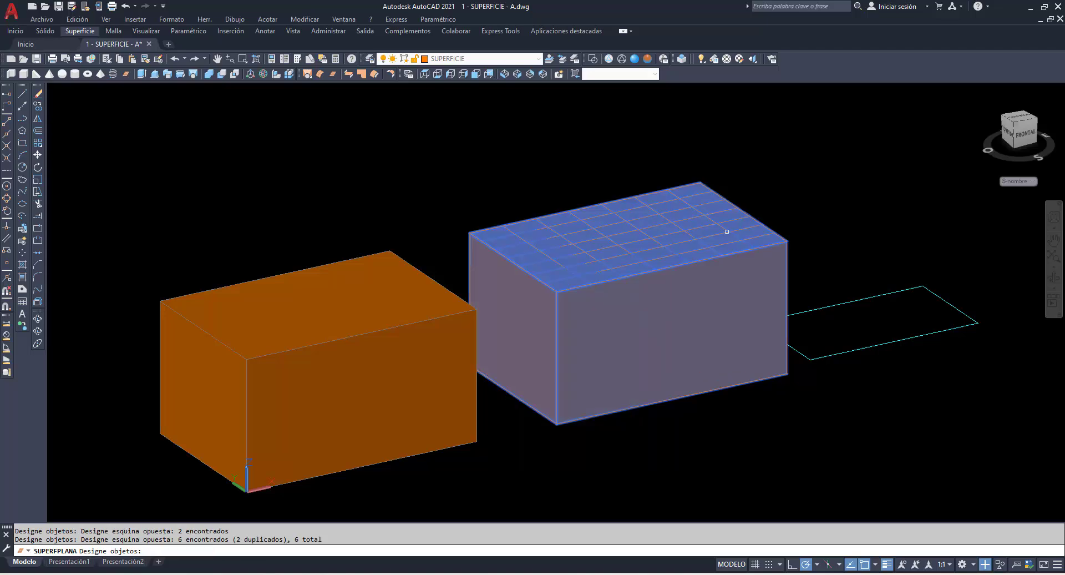
pyautogui.click(802, 259)
pyautogui.click(713, 194)
pyautogui.press('Return')
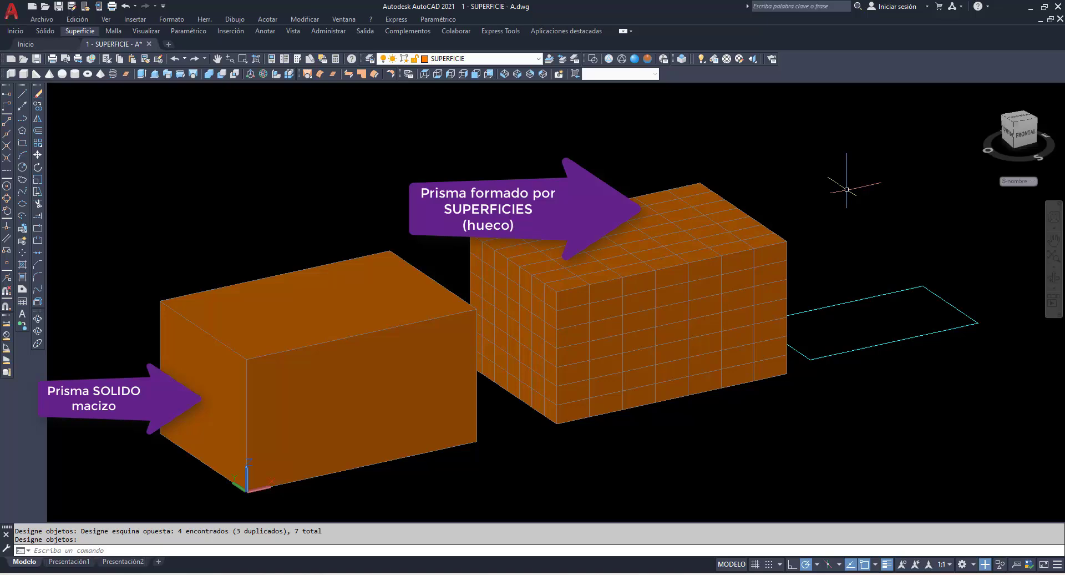
pyautogui.click(38, 94)
pyautogui.click(627, 357)
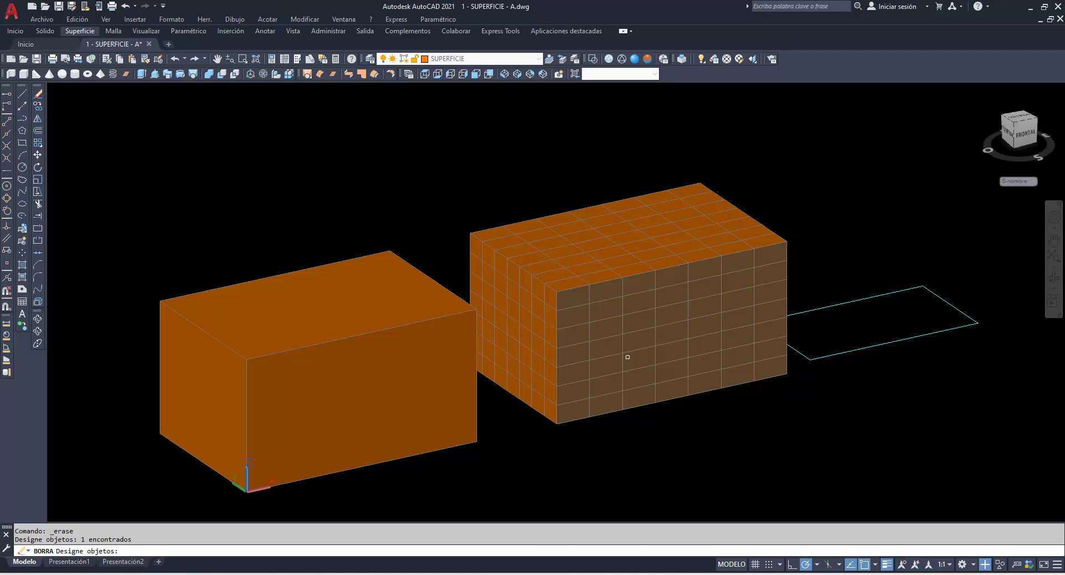
# Step: Erase the right box's front surface and orbit to look into the open box
pyautogui.press('Return')
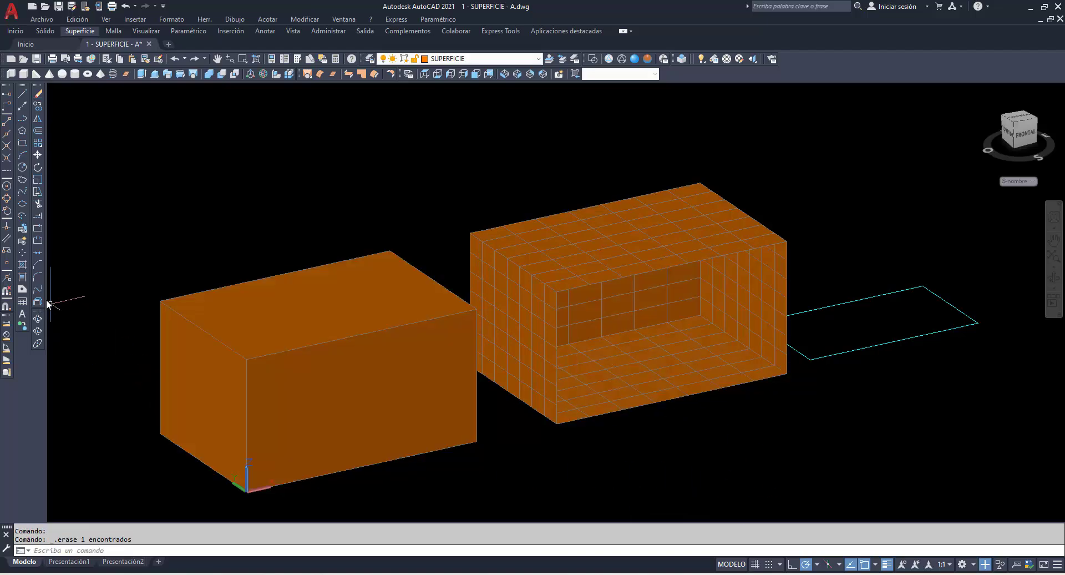
pyautogui.moveTo(466, 383)
pyautogui.keyDown('shift'); pyautogui.mouseDown(button='middle')
pyautogui.moveTo(680, 361)
pyautogui.moveTo(662, 313)
pyautogui.moveTo(703, 301)
pyautogui.mouseUp(button='middle'); pyautogui.keyUp('shift')
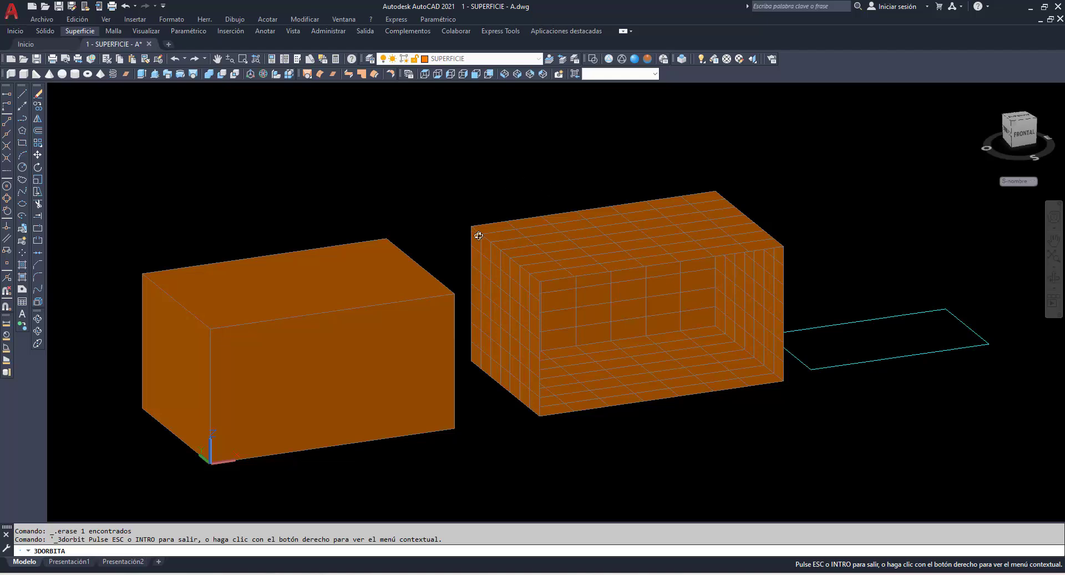
pyautogui.rightClick(387, 183)
pyautogui.click(411, 191)
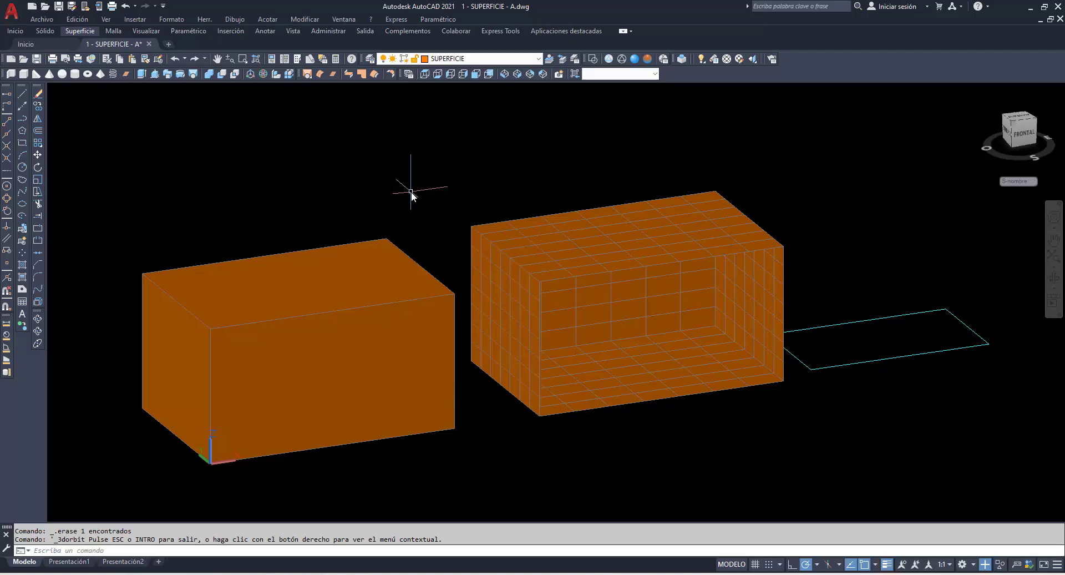
# Step: Delete both boxes and the leftover orange side surface, leaving only the rectangle outline
pyautogui.click(690, 459)
pyautogui.click(133, 151)
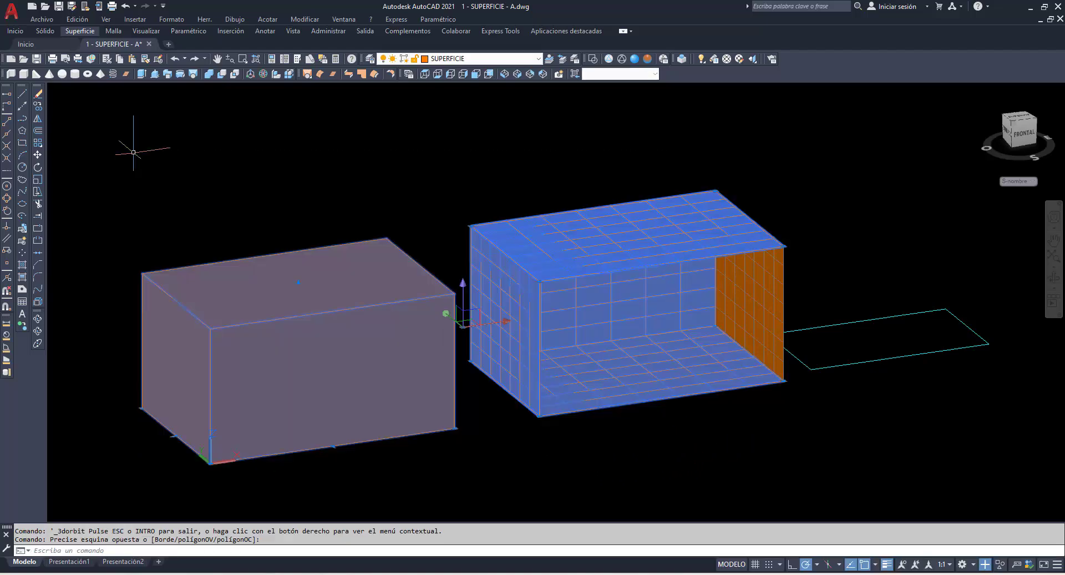
pyautogui.press('Delete')
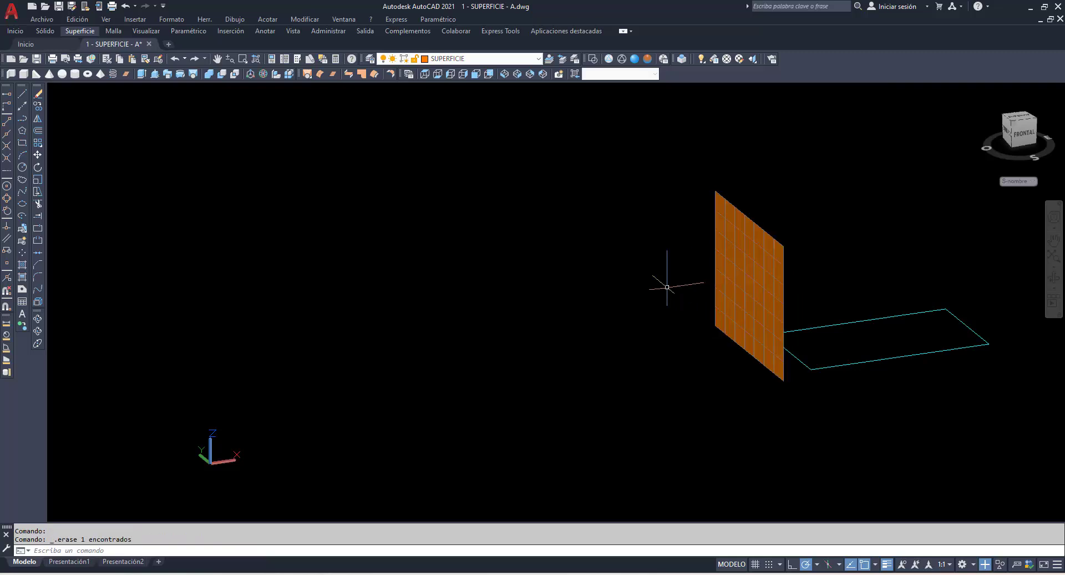
pyautogui.click(735, 275)
pyautogui.press('Delete')
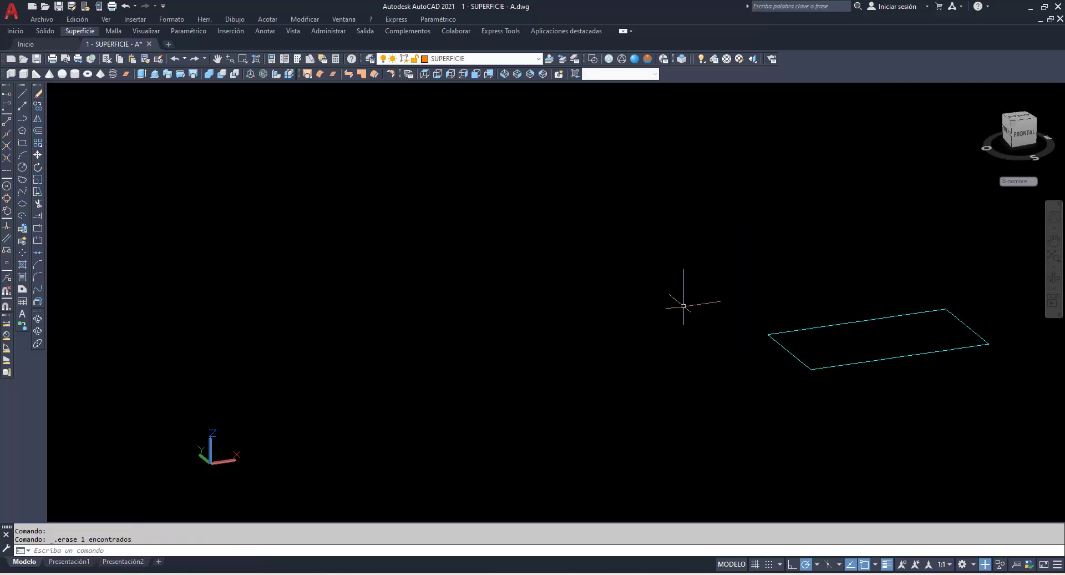
# Step: Cancel the stray selection, then minimize the ribbon panels and restore them
pyautogui.click(77, 30)
pyautogui.click(78, 32)
pyautogui.doubleClick(78, 33)
pyautogui.click(156, 222)
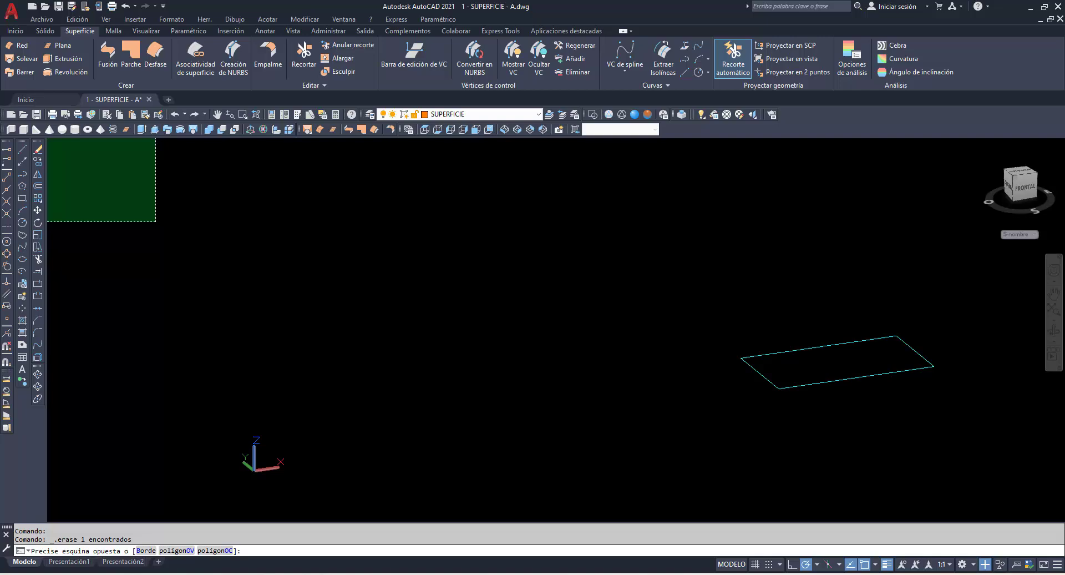
pyautogui.press('Escape')
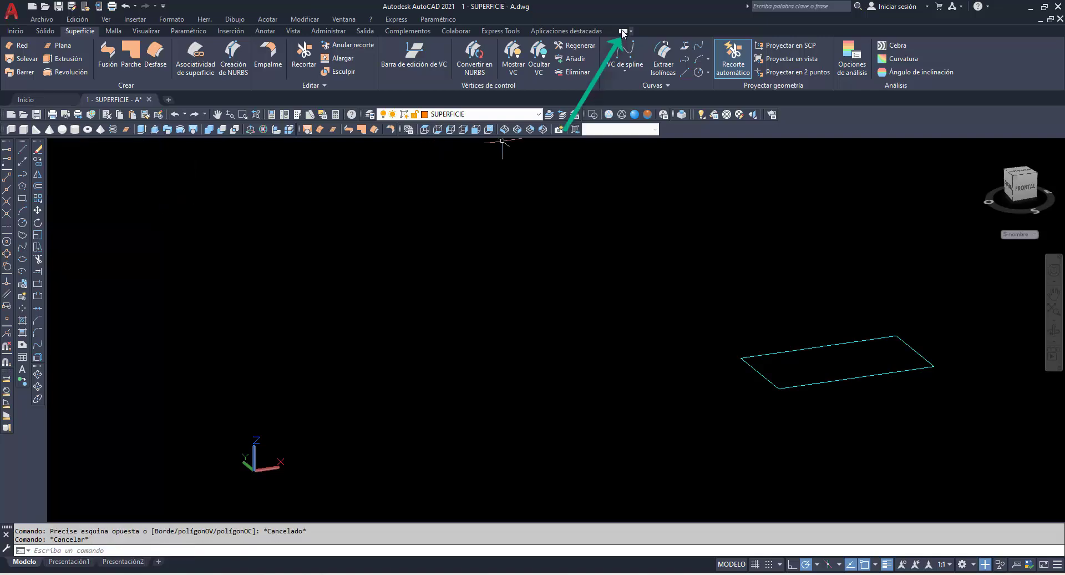
pyautogui.click(623, 32)
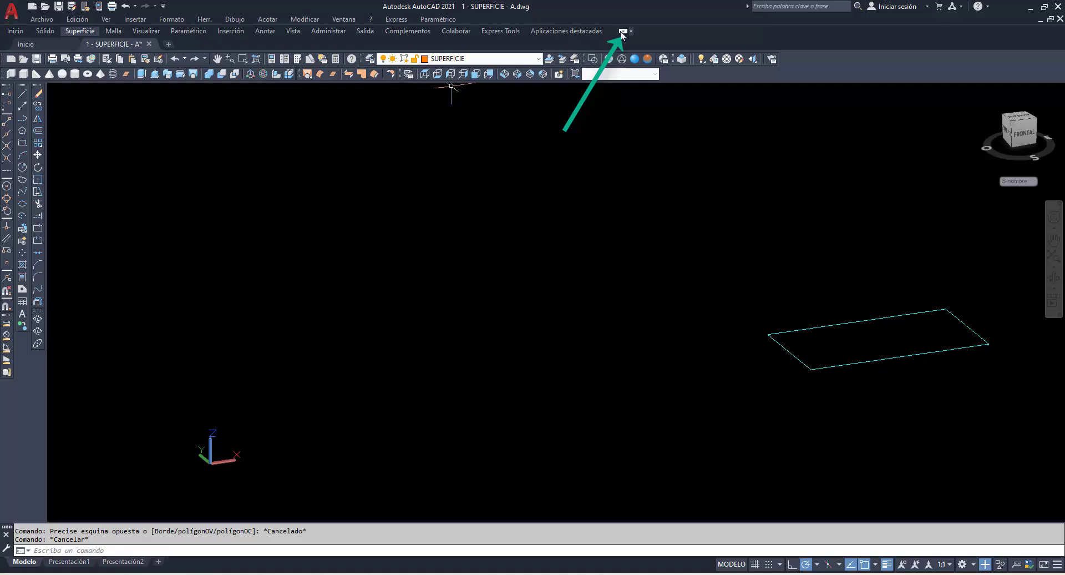
pyautogui.click(623, 33)
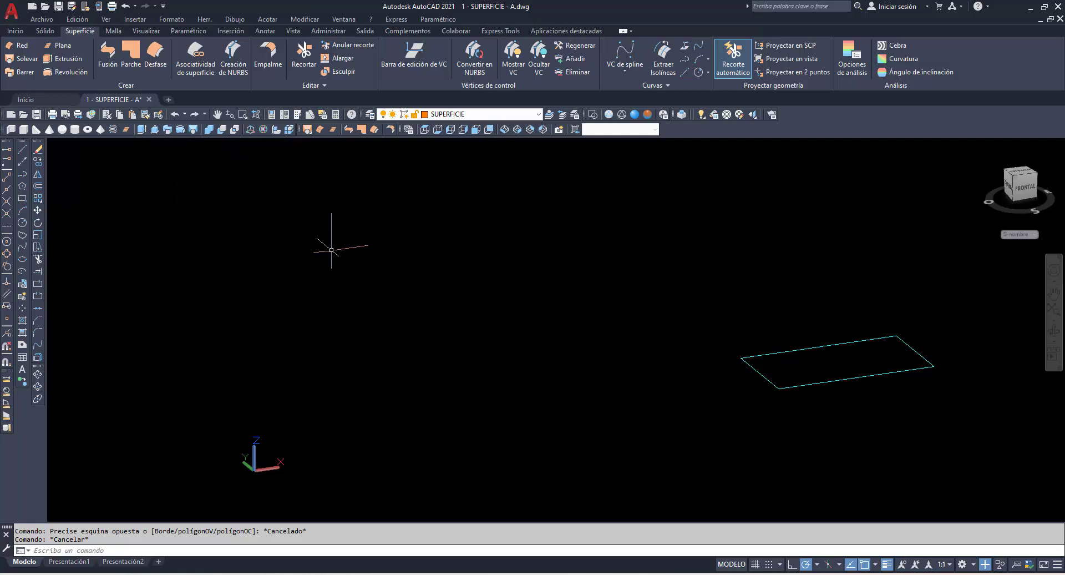
# Step: Pan the view left to reveal the arch profiles and circle-on-square sketches
pyautogui.click(1053, 294)
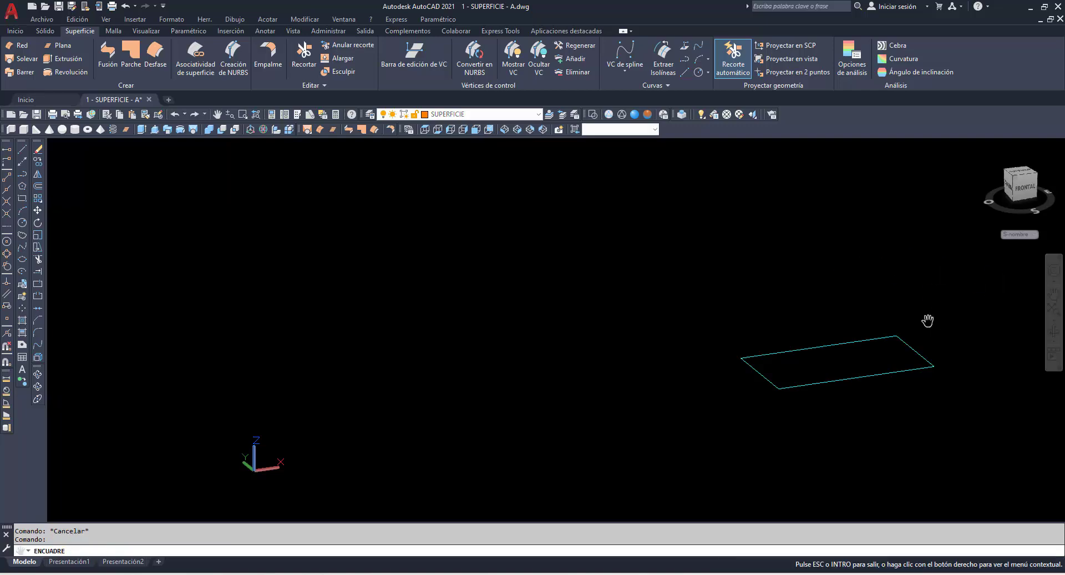
pyautogui.moveTo(874, 319); pyautogui.dragTo(272, 337)
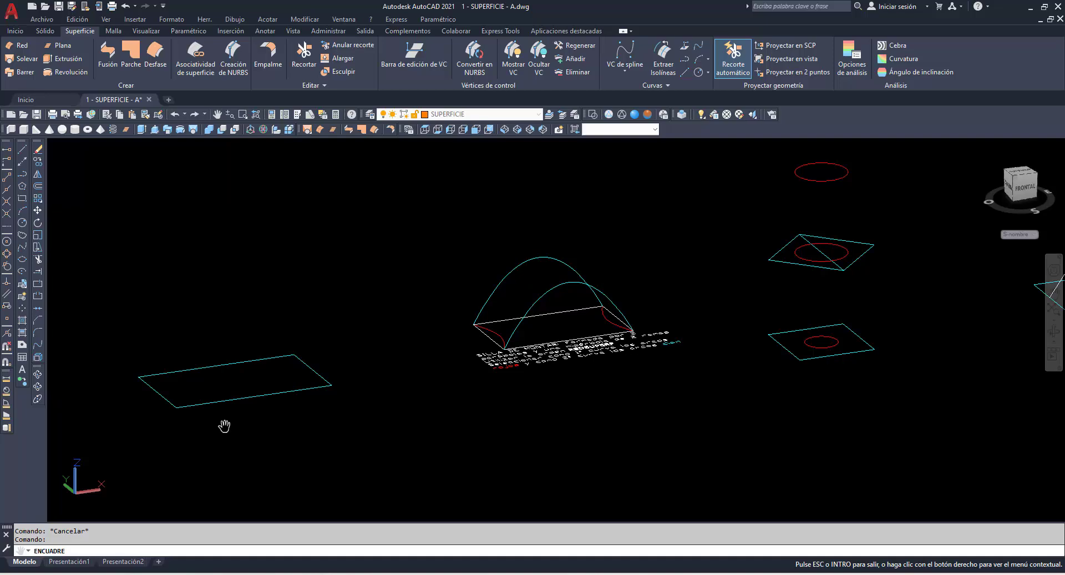
pyautogui.press('Escape')
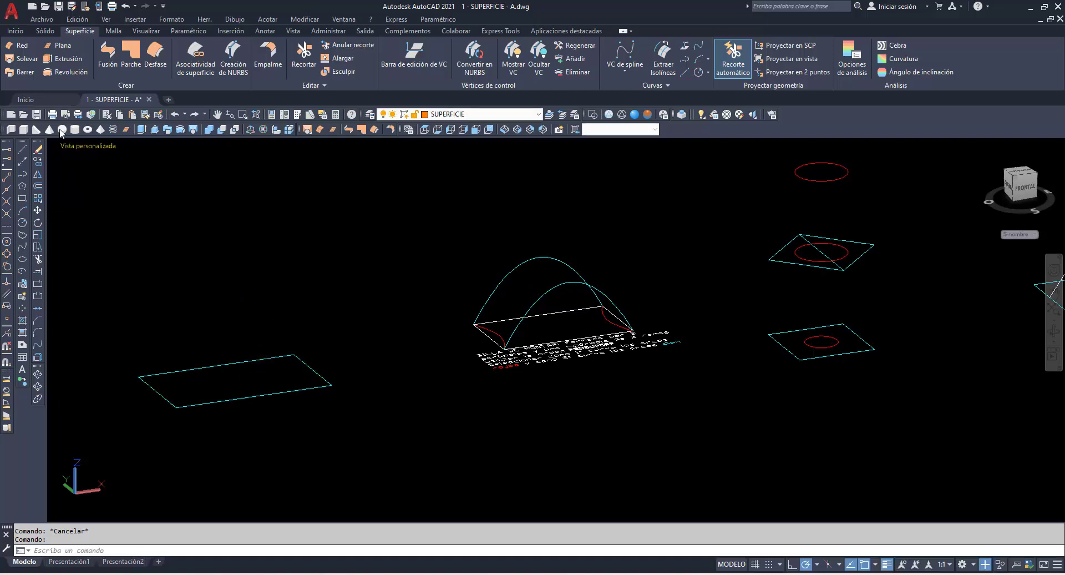
# Step: Turn the cyan rectangle into a planar surface with the O (Object) option, then pan to the pentagon
pyautogui.click(60, 48)
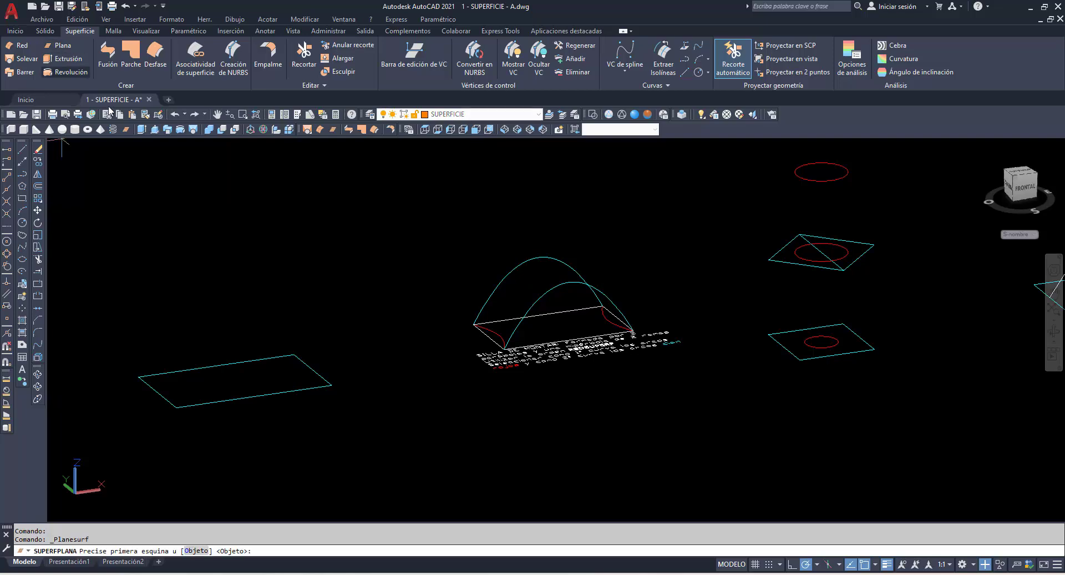
pyautogui.write('O')
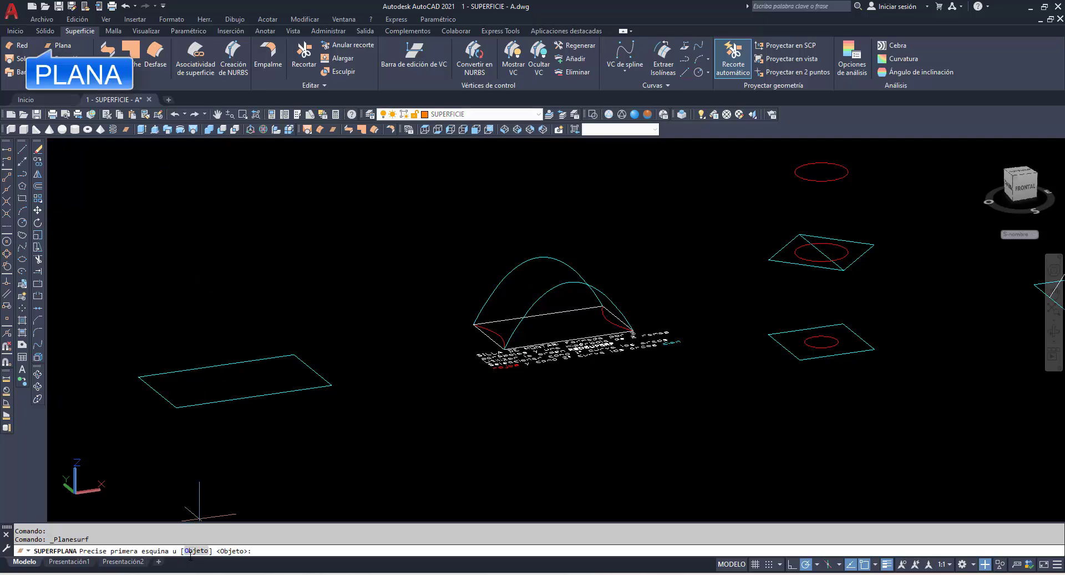
pyautogui.press('Return')
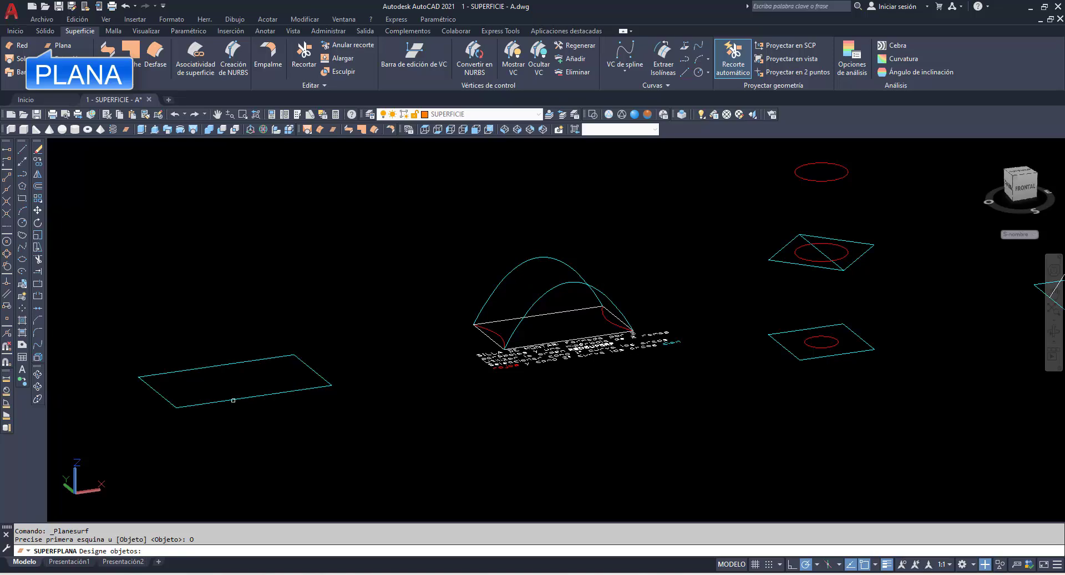
pyautogui.click(230, 399)
pyautogui.press('Return')
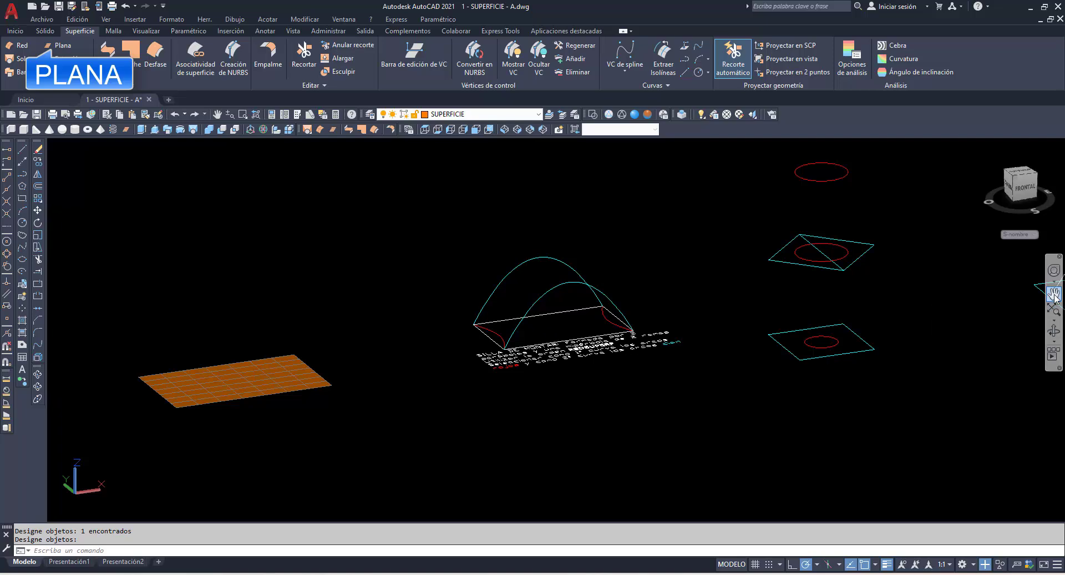
pyautogui.click(1053, 294)
pyautogui.moveTo(965, 305); pyautogui.dragTo(257, 407)
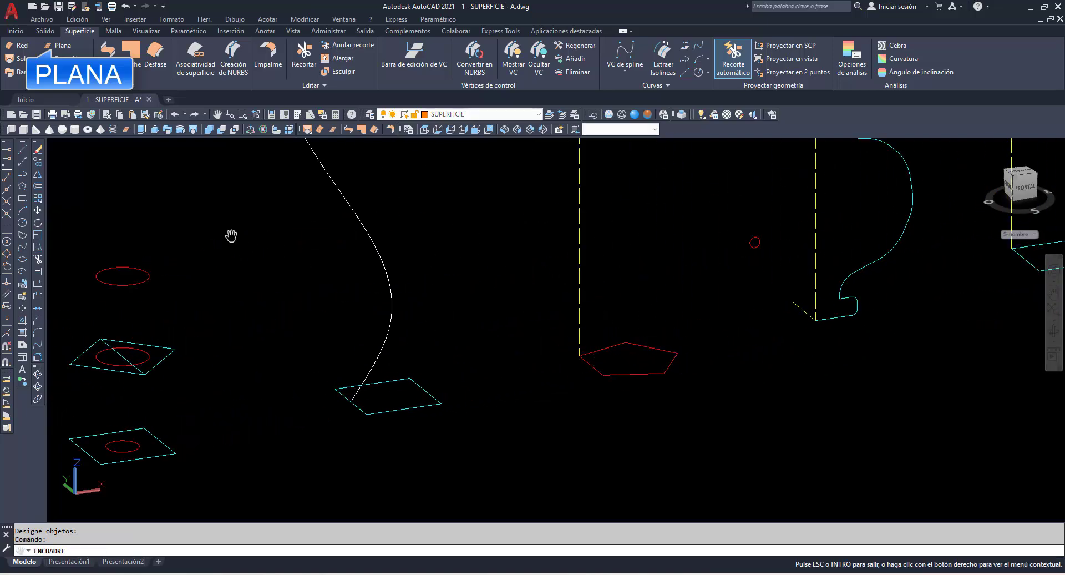
pyautogui.press('Escape')
pyautogui.click(65, 47)
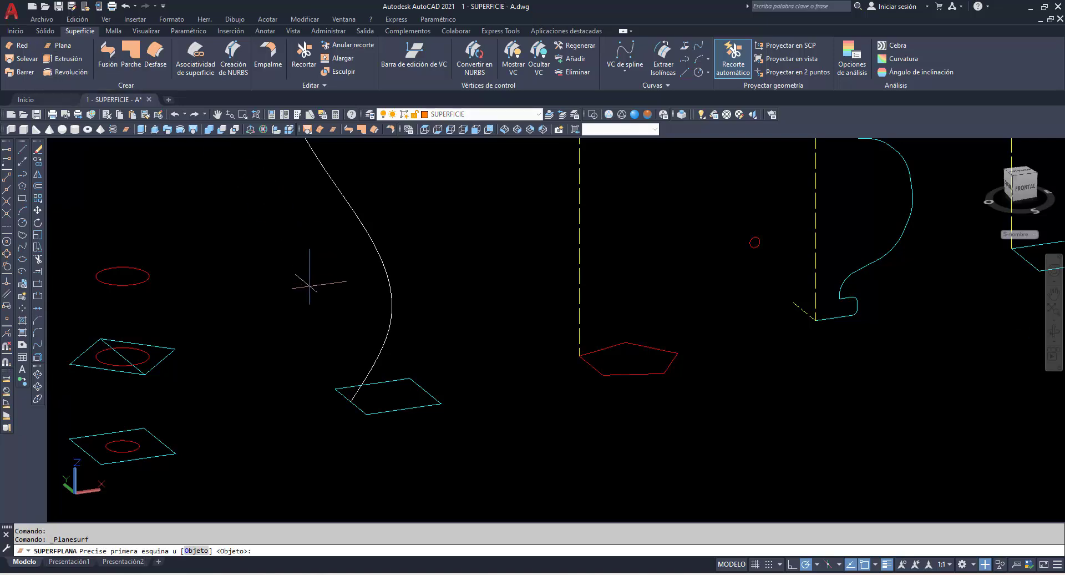
pyautogui.click(197, 550)
pyautogui.click(612, 376)
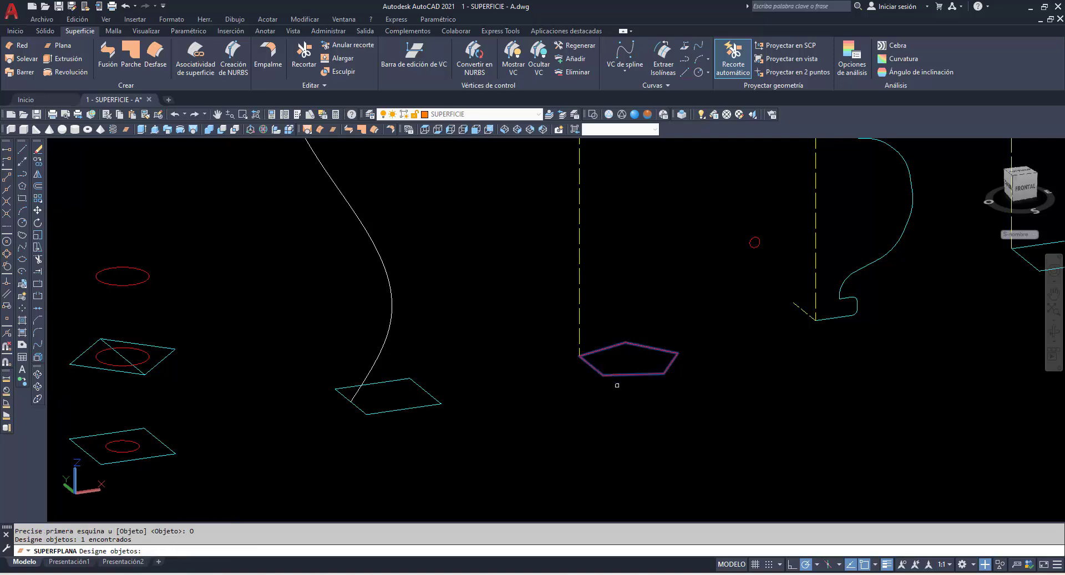
pyautogui.press('Return')
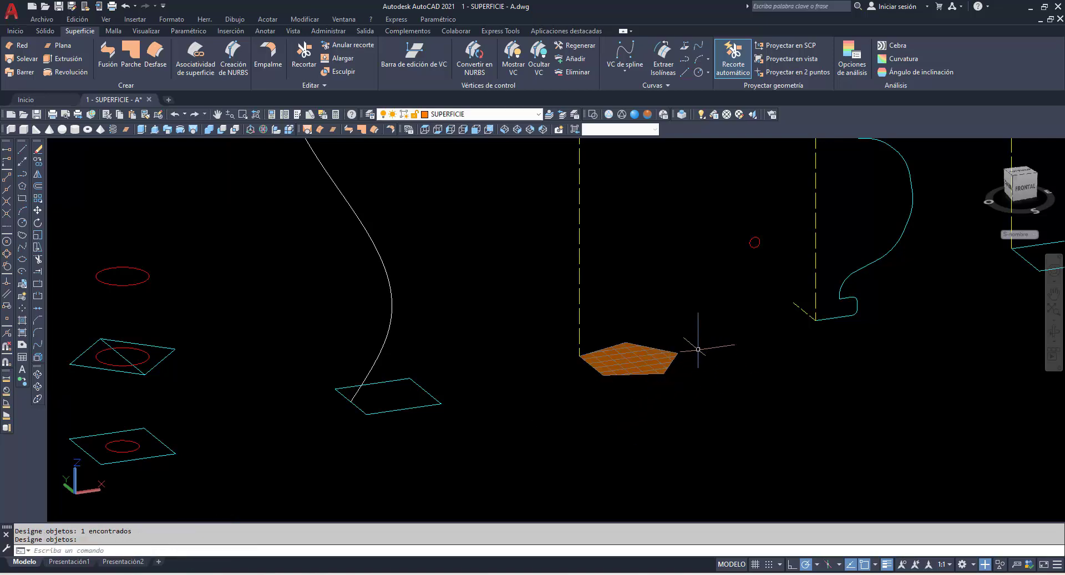
pyautogui.scroll(1, 633, 355)
pyautogui.scroll(5, 632, 355)
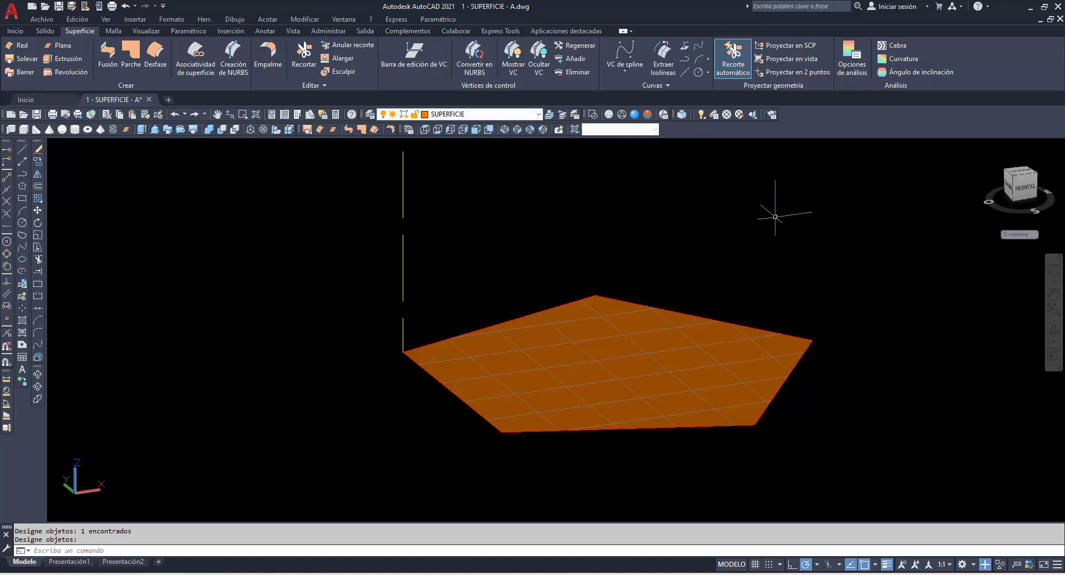
pyautogui.write('H')
pyautogui.press('Return')
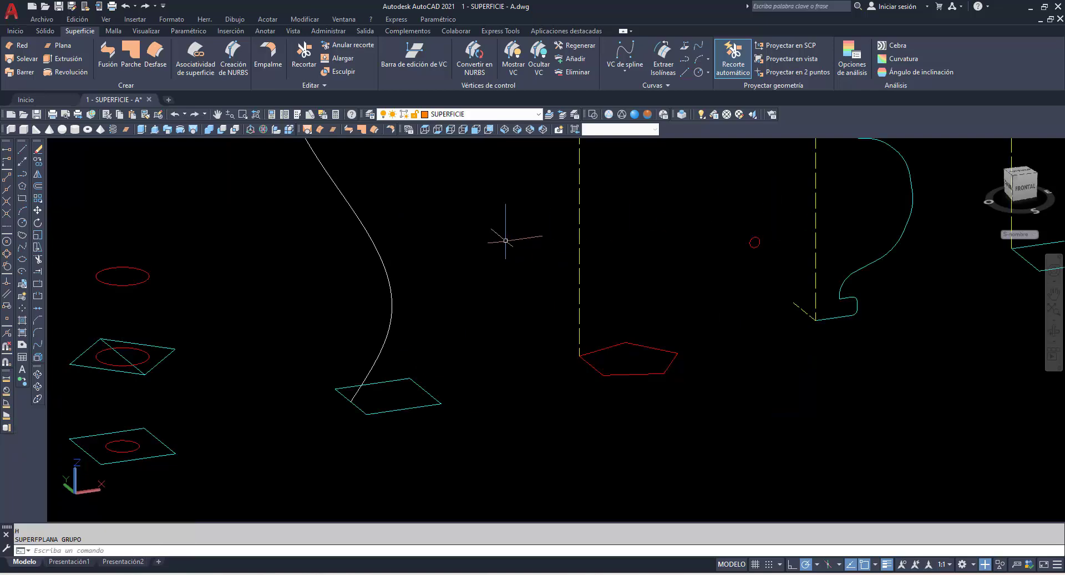
# Step: Undo the pentagon surface and pan the view back to the rectangle
pyautogui.press('Escape')
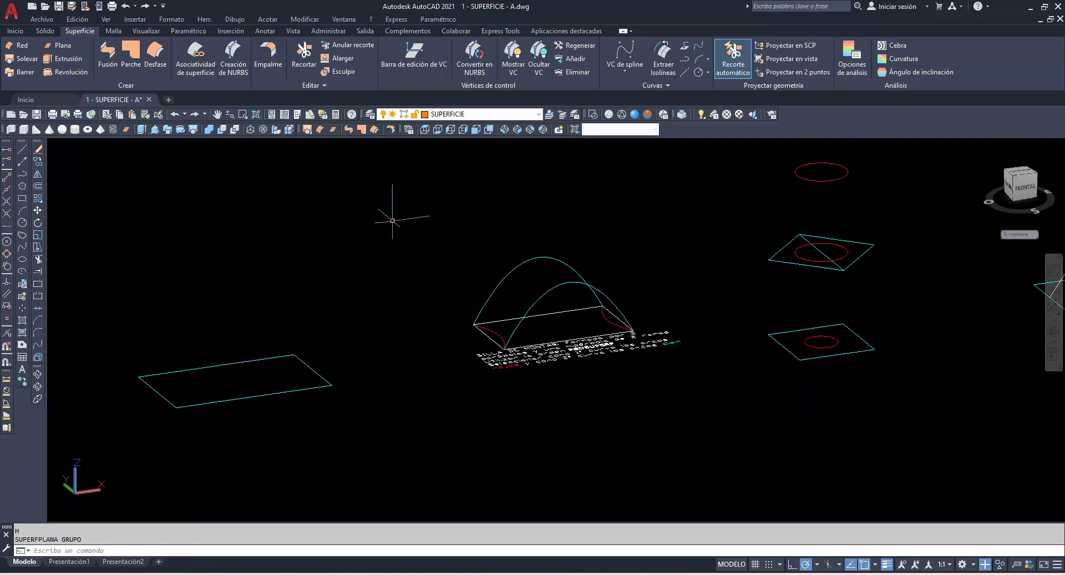
pyautogui.click(217, 114)
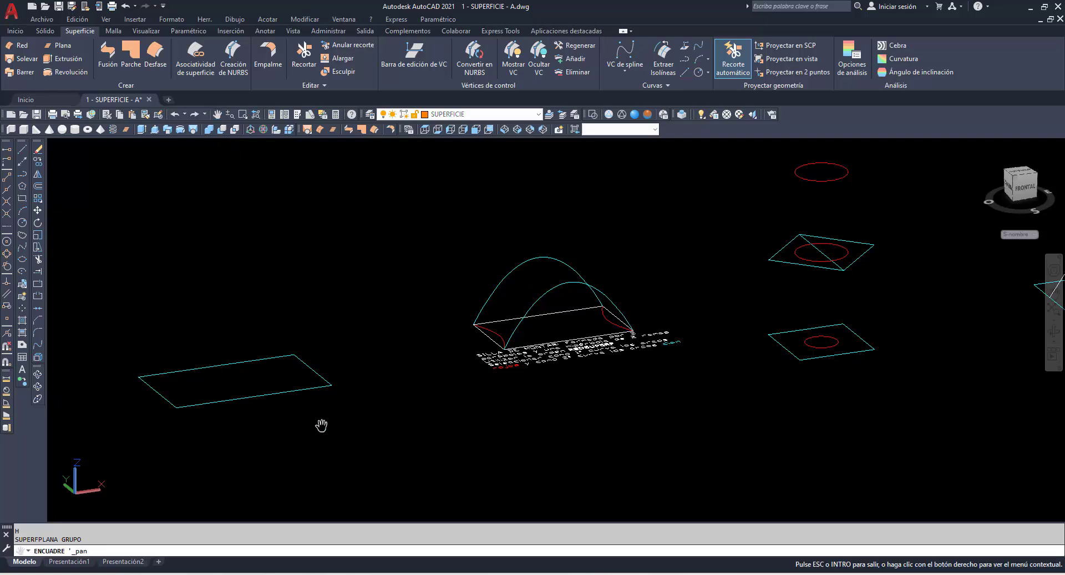
pyautogui.moveTo(321, 428); pyautogui.dragTo(514, 389)
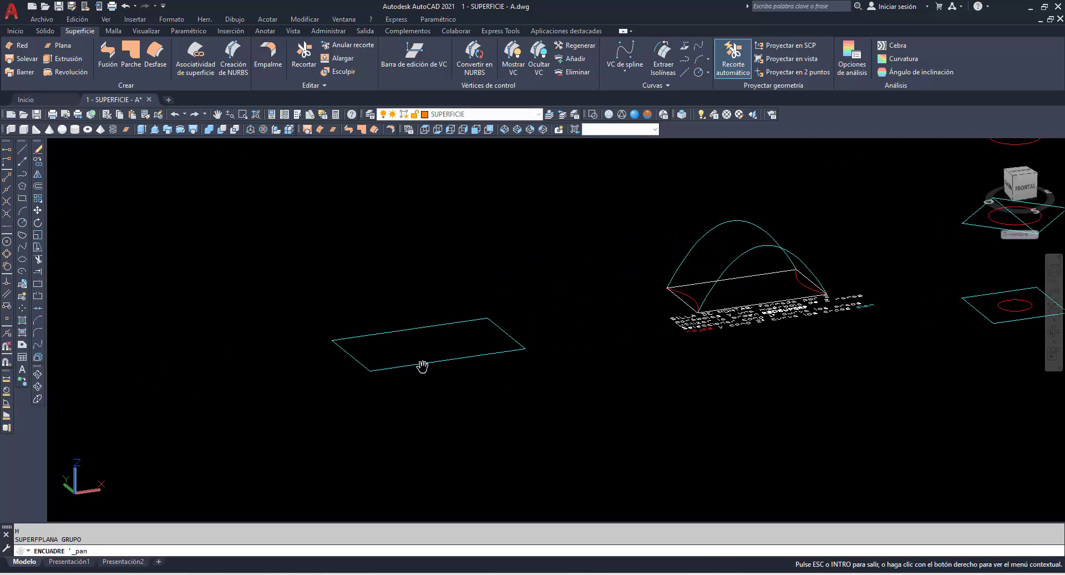
pyautogui.moveTo(384, 320); pyautogui.dragTo(482, 316)
pyautogui.rightClick(365, 266)
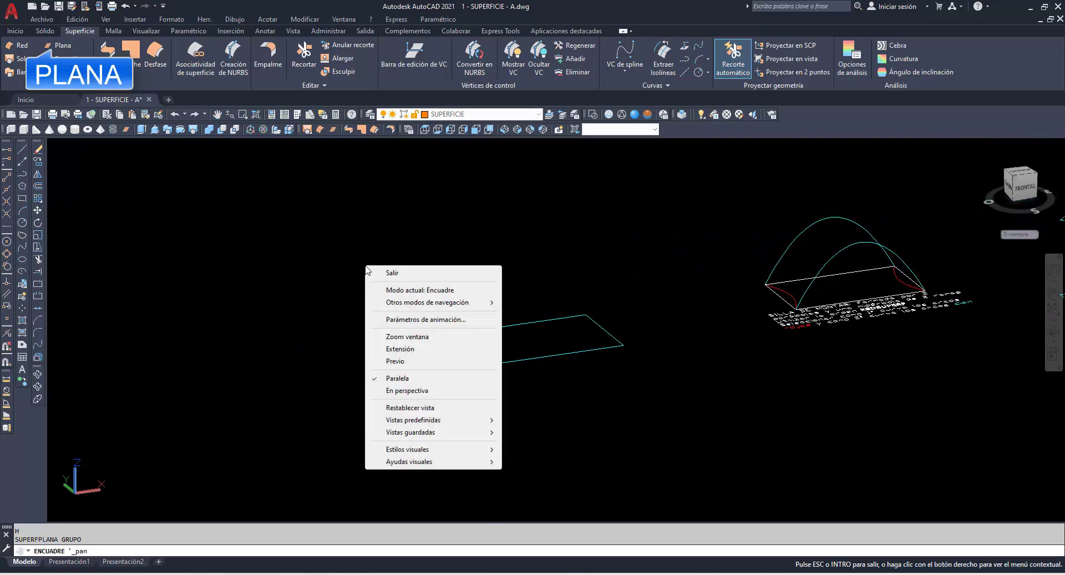
pyautogui.click(387, 273)
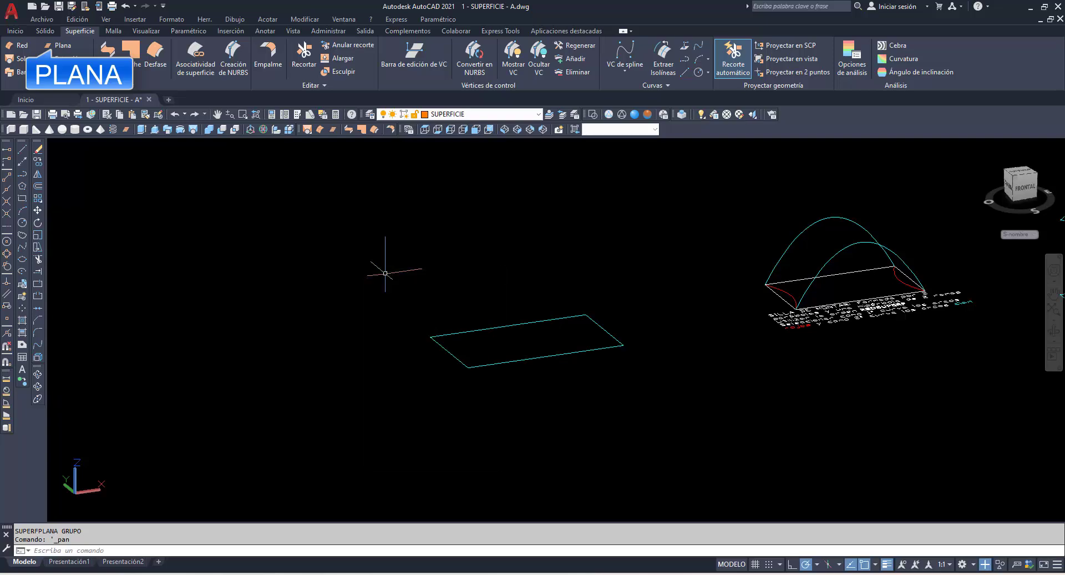
# Step: Draw a rectangular planar surface from two opposite corner points and select it
pyautogui.click(66, 44)
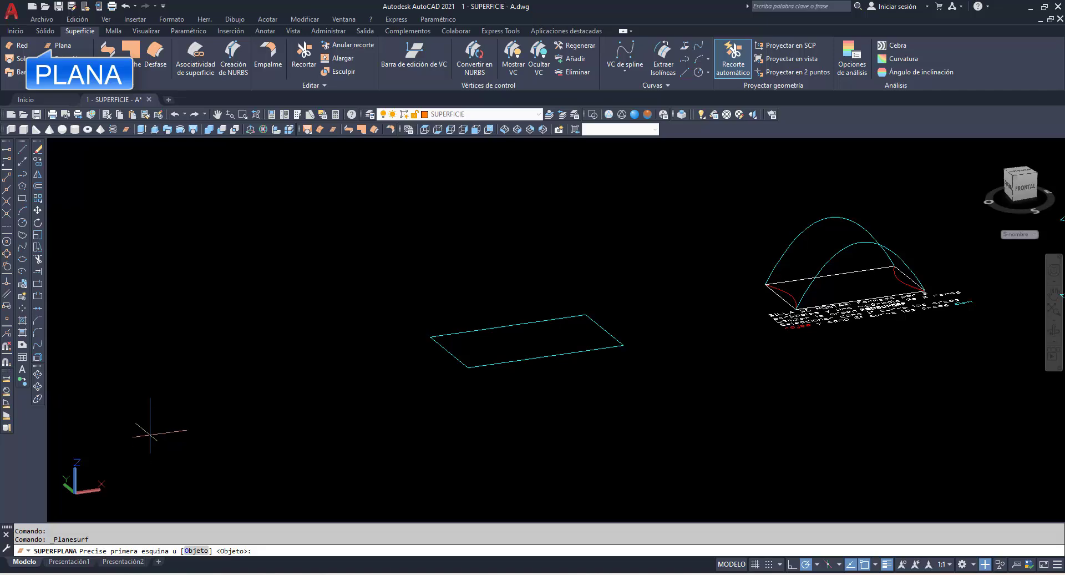
pyautogui.click(150, 433)
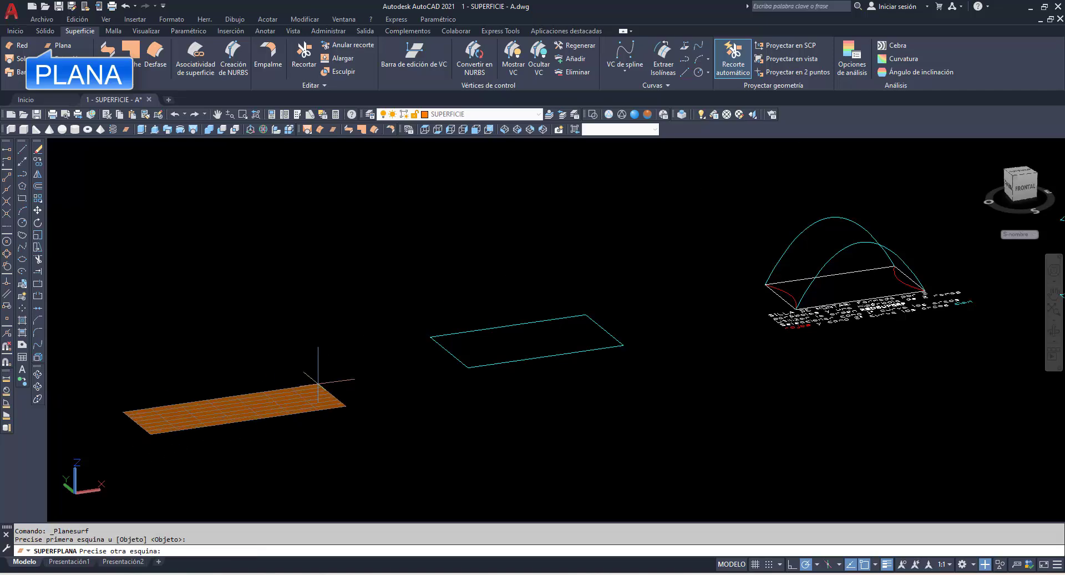
pyautogui.click(327, 348)
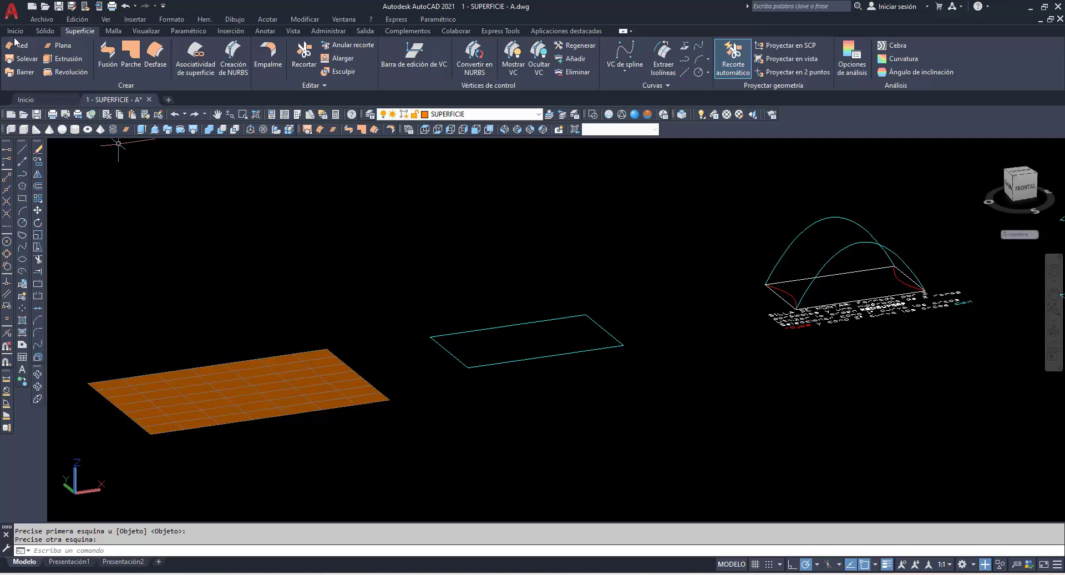
pyautogui.click(227, 406)
# Step: Delete the new planar surface and zoom in on the saddle curves
pyautogui.press('Delete')
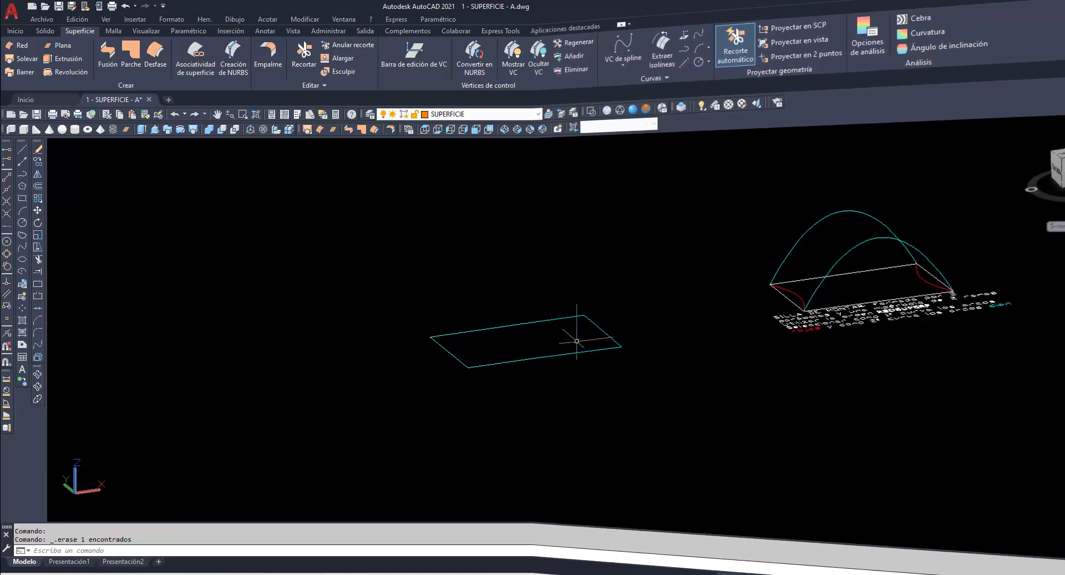
pyautogui.click(1036, 296)
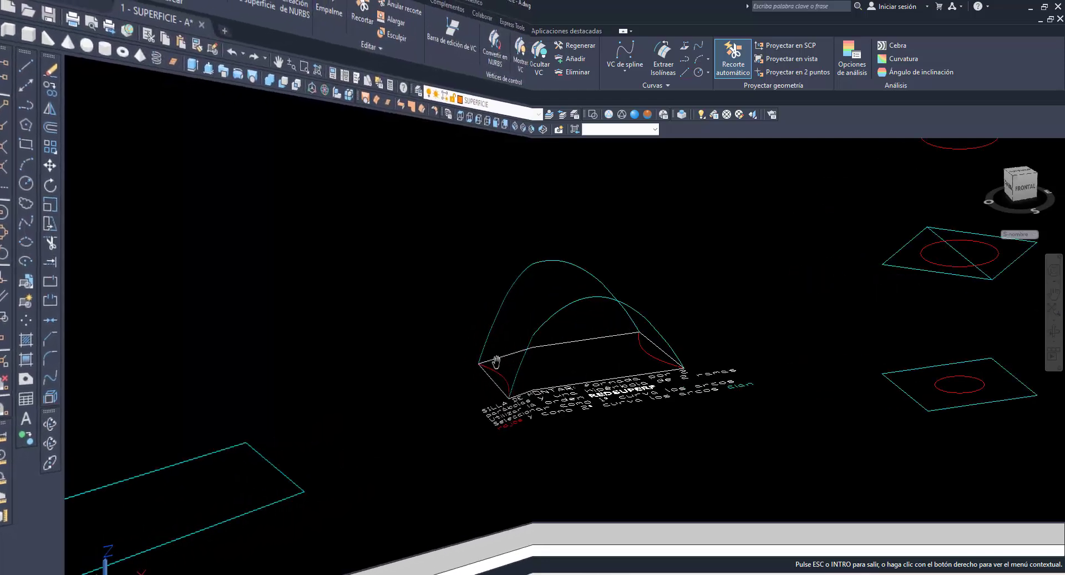
pyautogui.scroll(3, 495, 362)
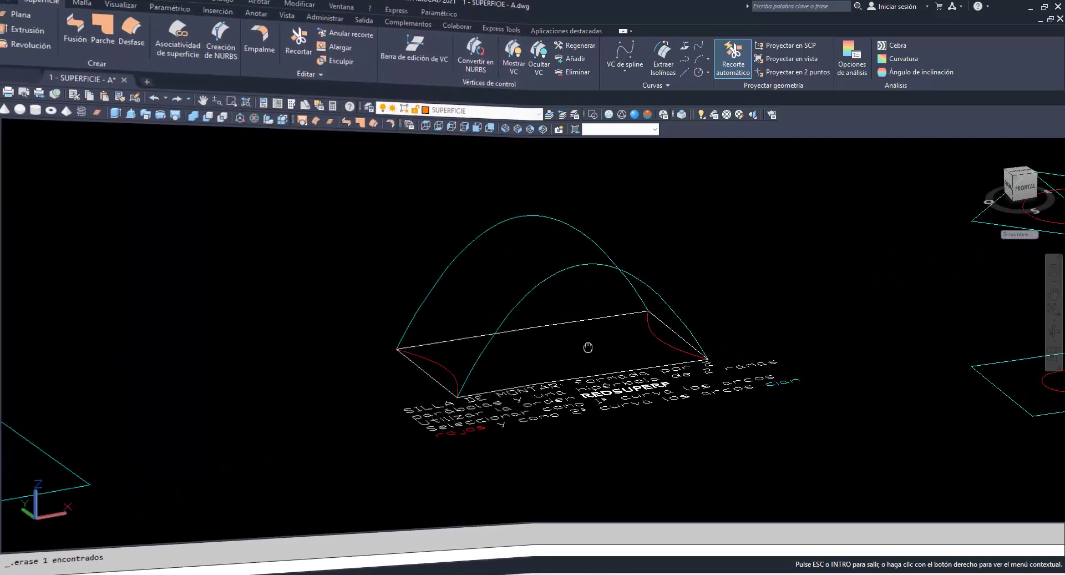
pyautogui.scroll(1, 510, 329)
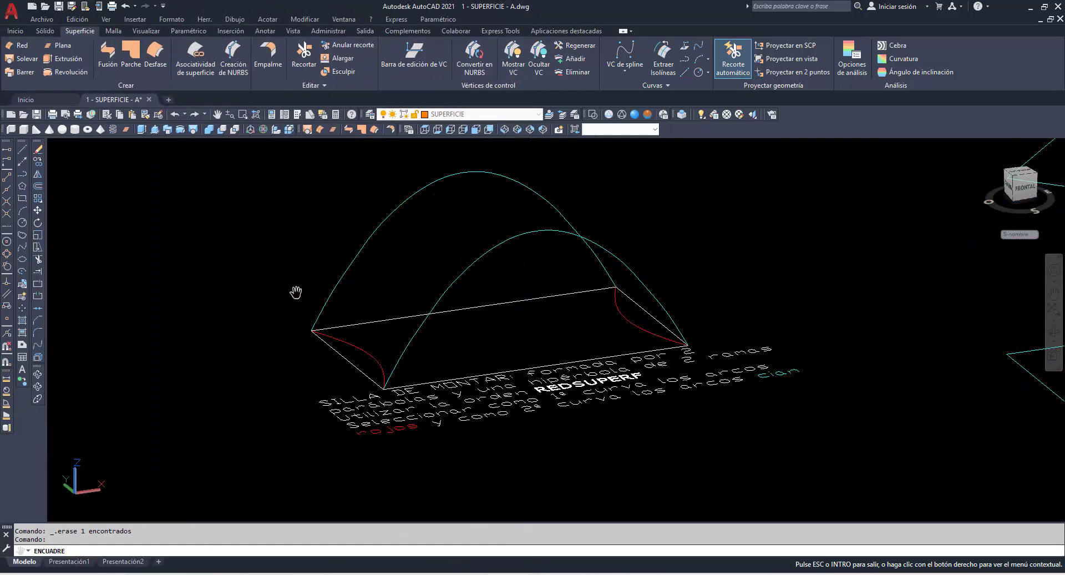
# Step: Orbit the view to an angled look at the saddle curves and their REDSUPERF notes
pyautogui.click(37, 374)
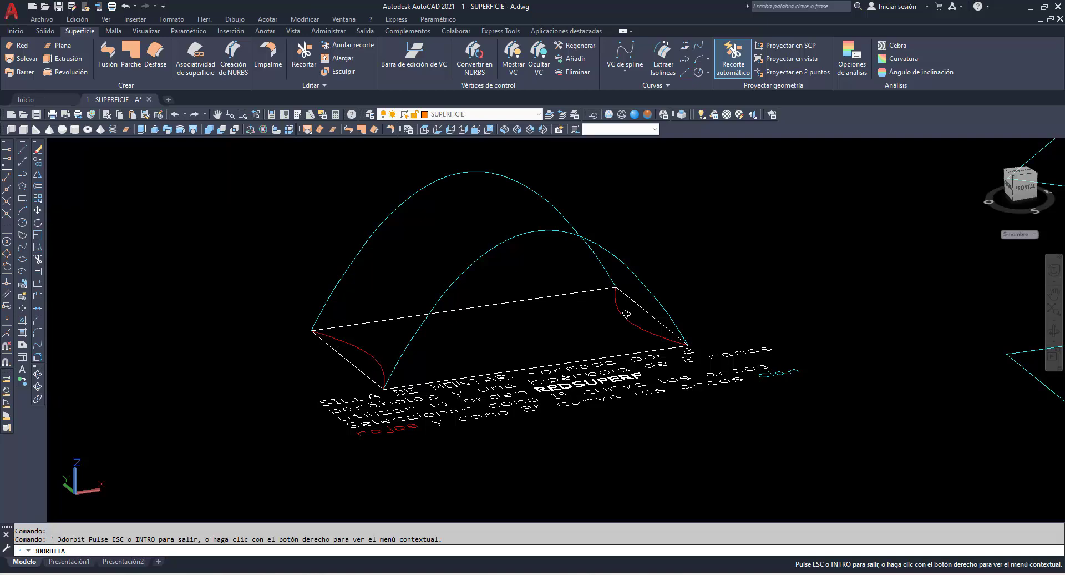
pyautogui.moveTo(613, 248)
pyautogui.mouseDown()
pyautogui.moveTo(576, 390)
pyautogui.moveTo(571, 238)
pyautogui.moveTo(599, 340)
pyautogui.moveTo(618, 297)
pyautogui.moveTo(556, 322)
pyautogui.mouseUp()
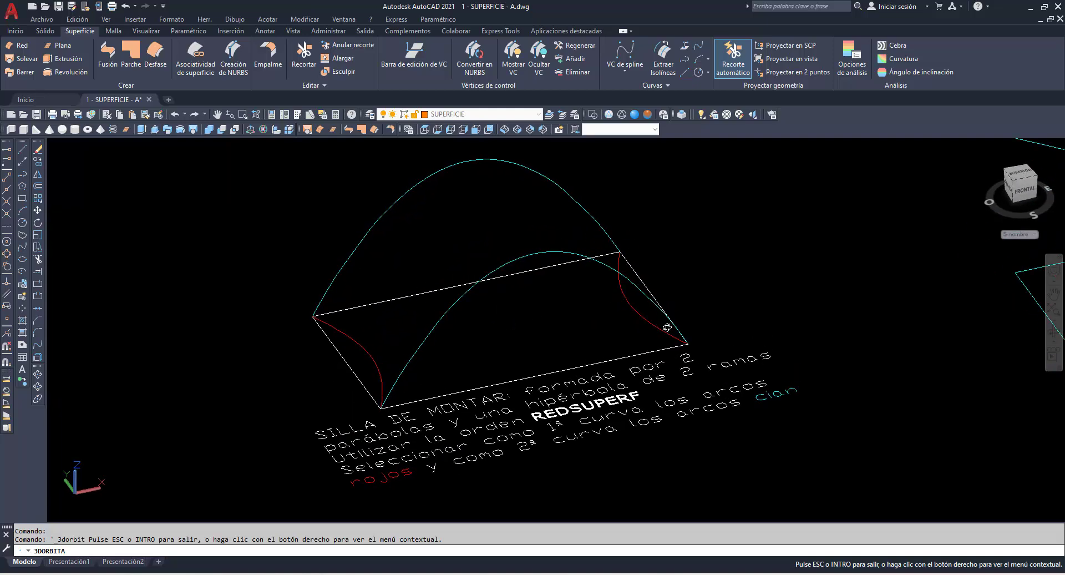
pyautogui.rightClick(382, 269)
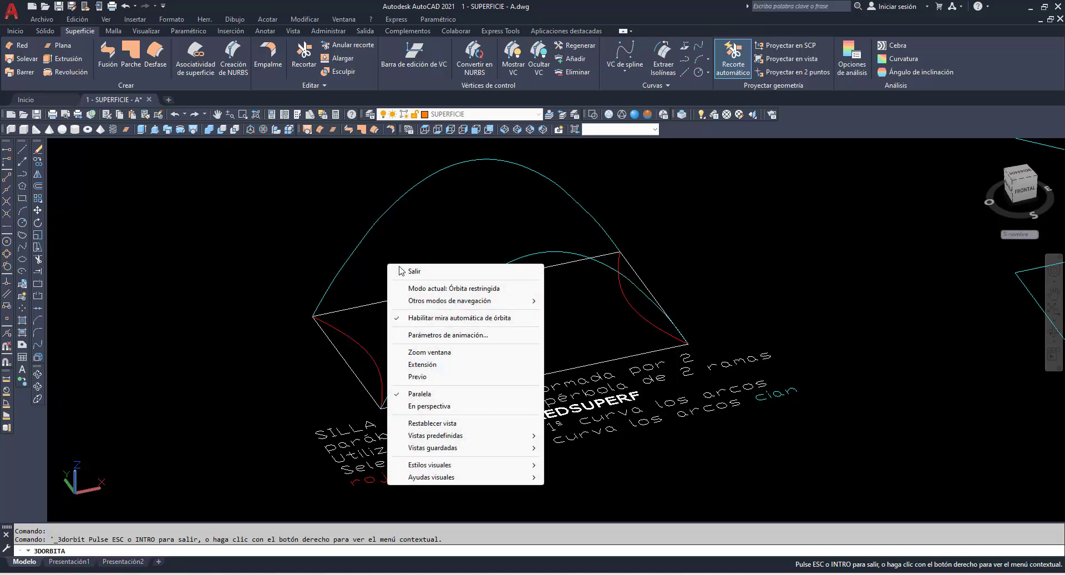
pyautogui.click(411, 271)
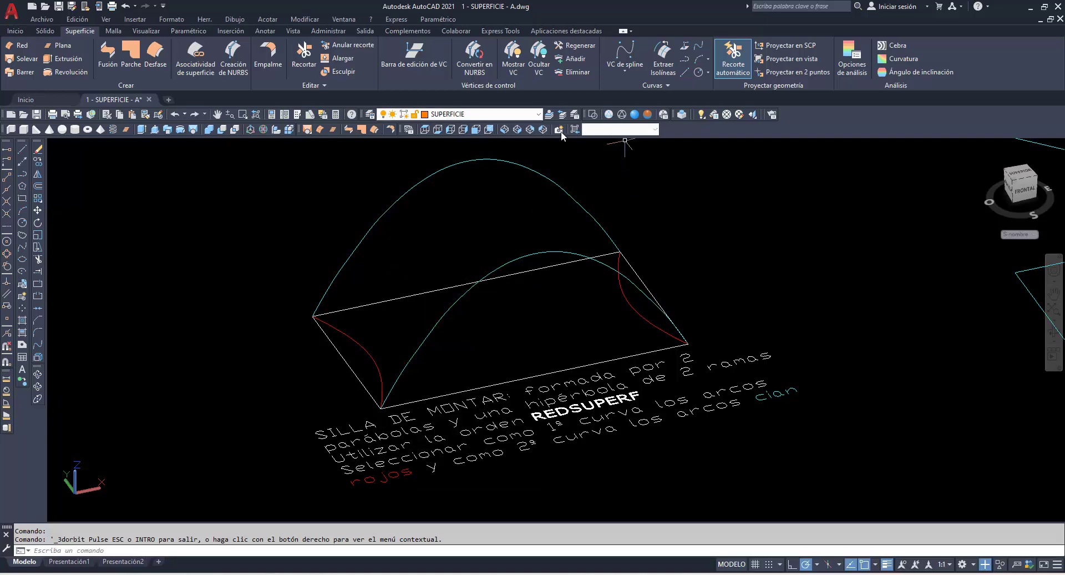
# Step: Turn off the aux 2 layer and orbit around the red and cyan saddle curves
pyautogui.click(537, 115)
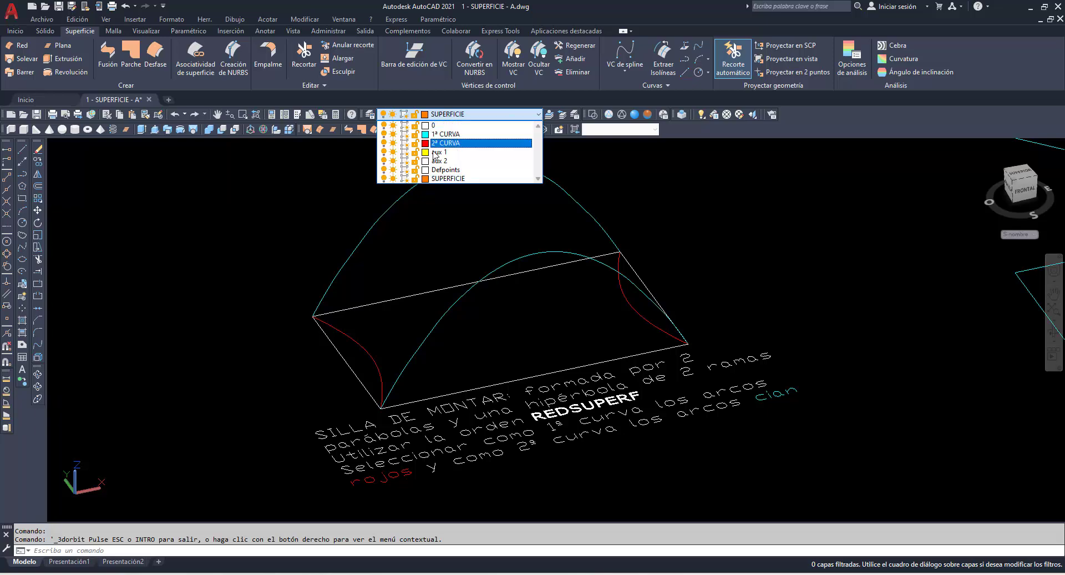
pyautogui.click(384, 164)
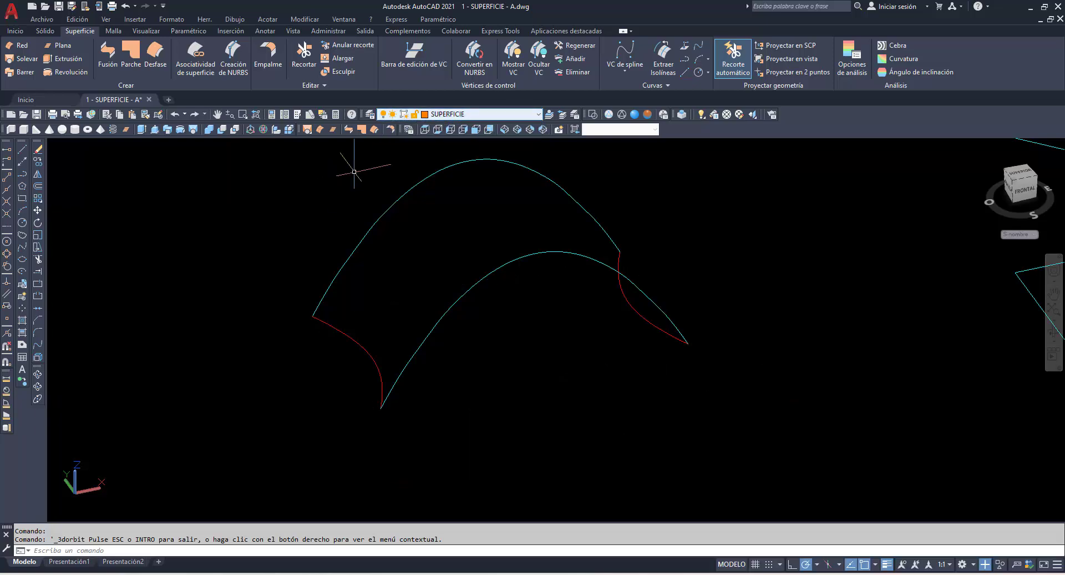
pyautogui.click(38, 375)
pyautogui.moveTo(83, 366)
pyautogui.mouseDown()
pyautogui.moveTo(159, 340)
pyautogui.moveTo(194, 371)
pyautogui.moveTo(166, 375)
pyautogui.moveTo(147, 354)
pyautogui.moveTo(154, 339)
pyautogui.mouseUp()
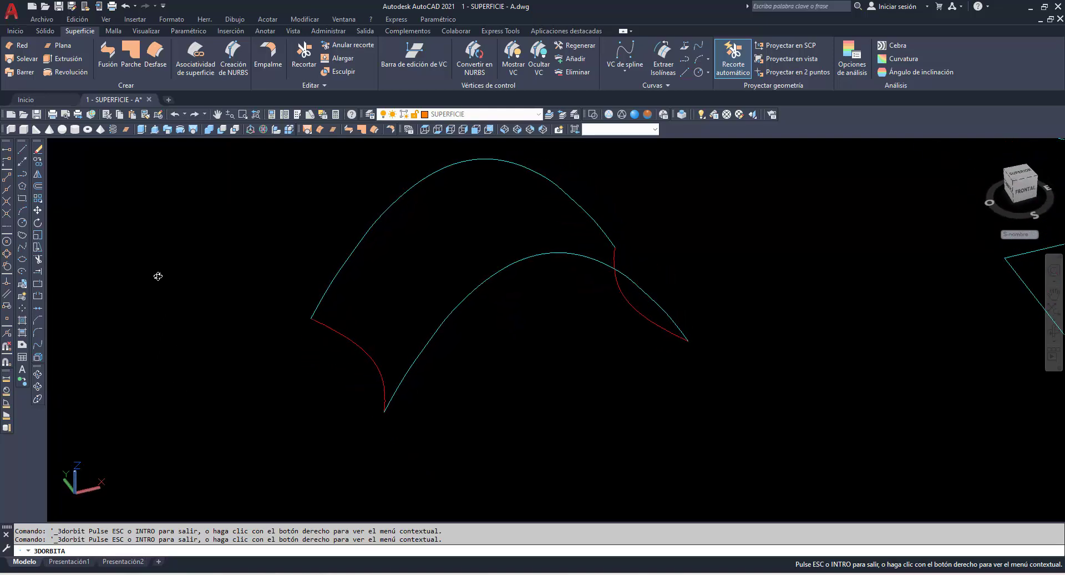
pyautogui.rightClick(151, 250)
pyautogui.click(180, 259)
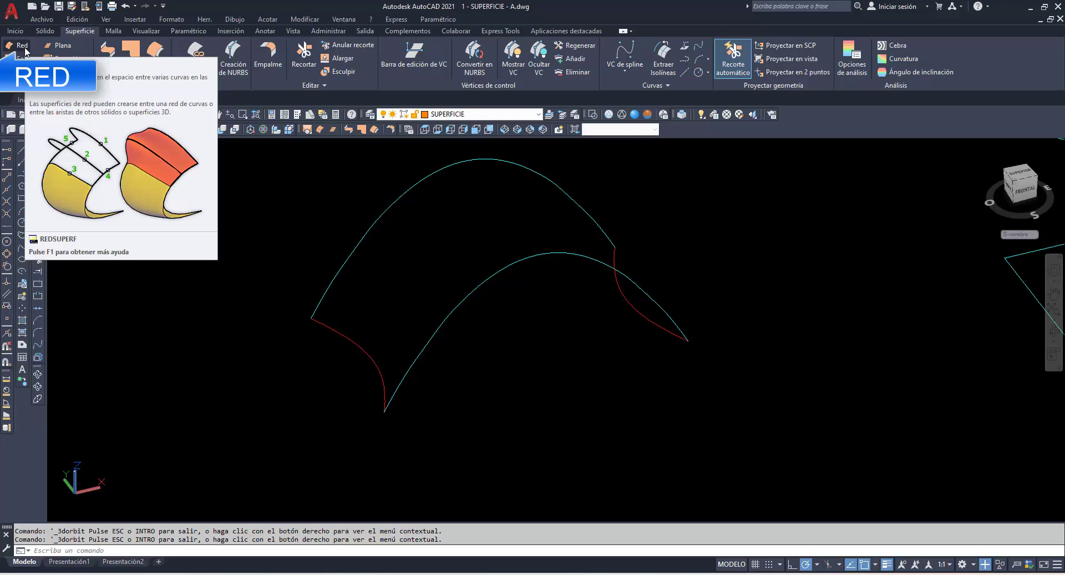
# Step: Build a network surface with the two red curves as first direction and the two cyan arches as second
pyautogui.click(23, 46)
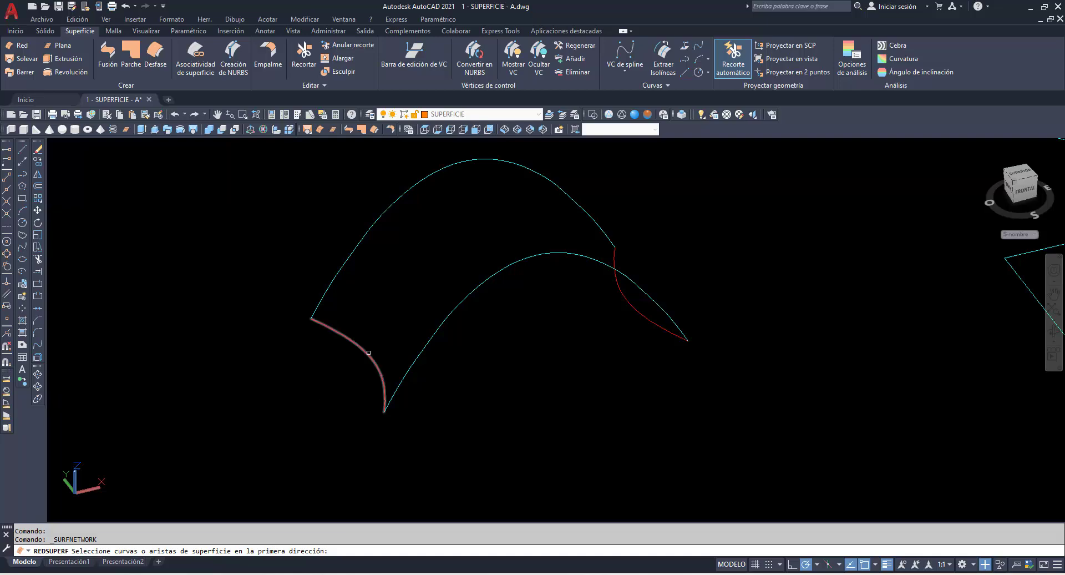
pyautogui.click(371, 357)
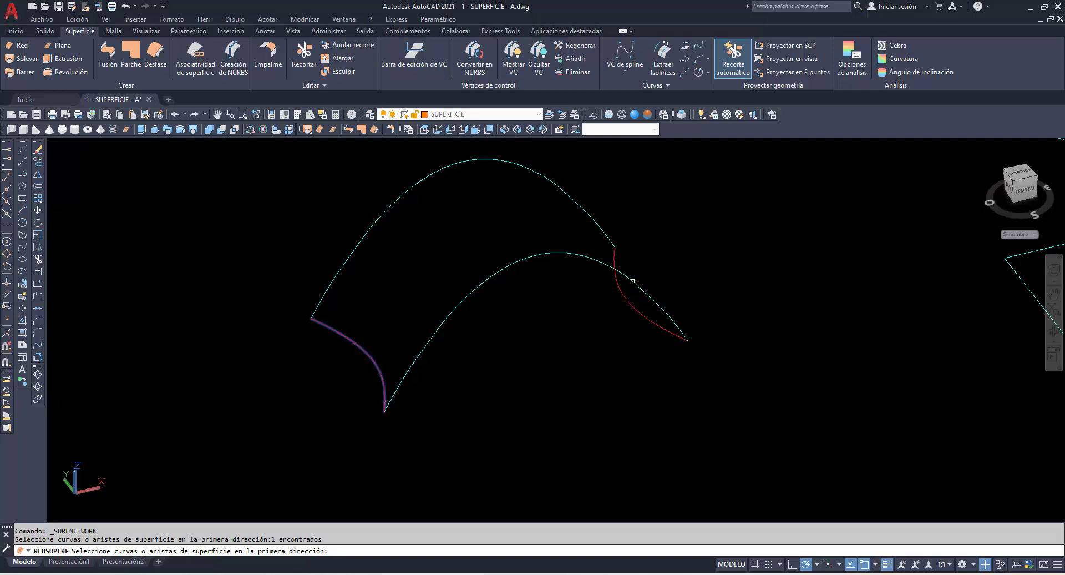
pyautogui.click(630, 304)
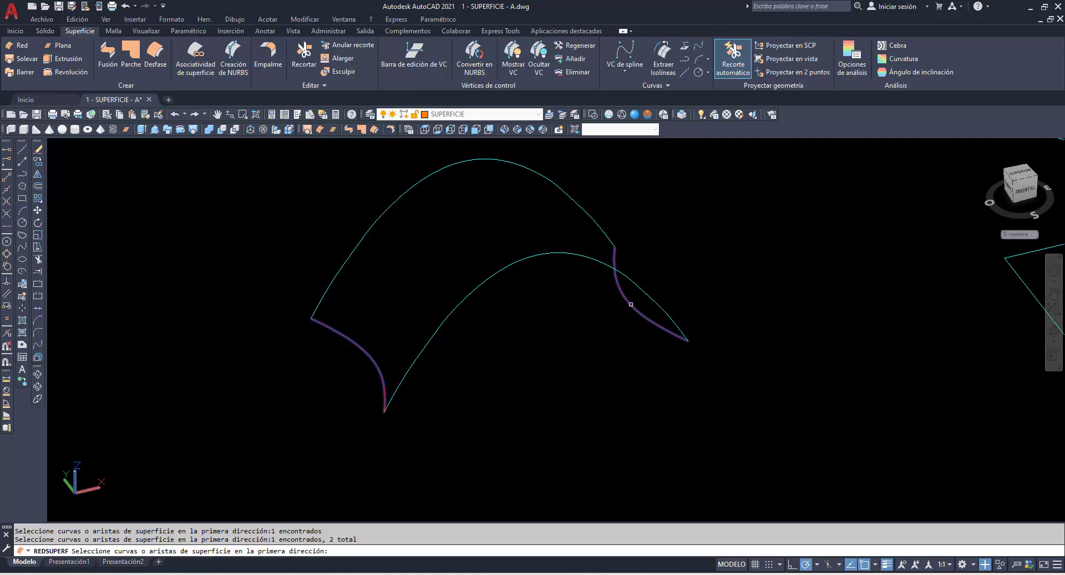
pyautogui.press('Return')
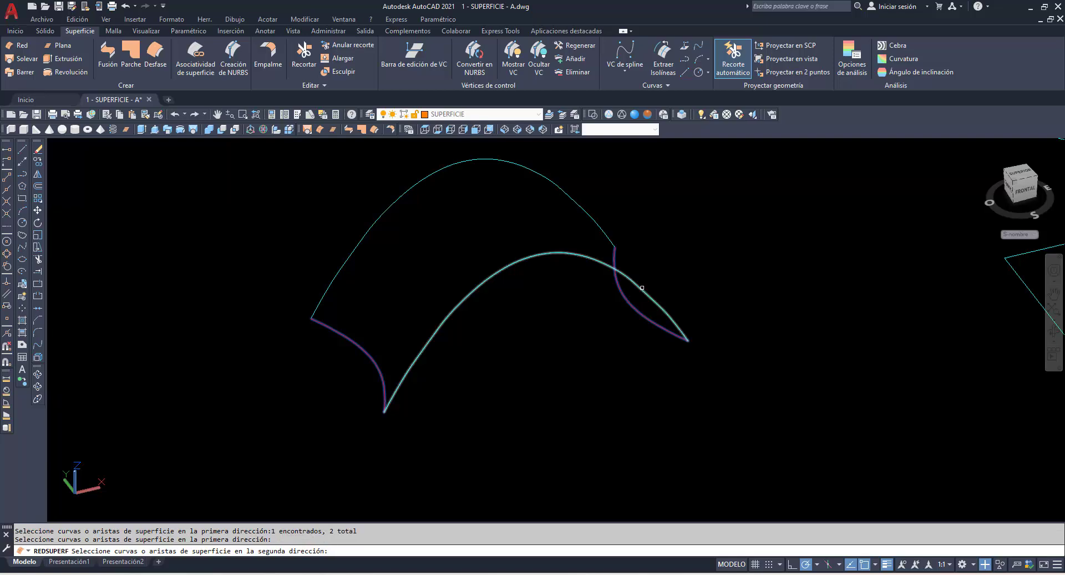
pyautogui.click(641, 289)
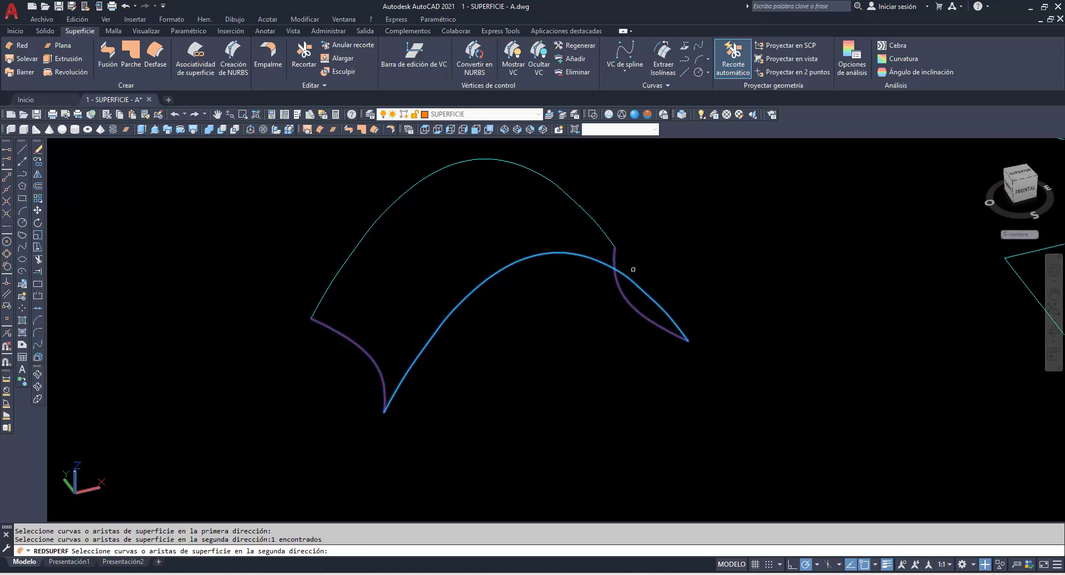
pyautogui.click(596, 223)
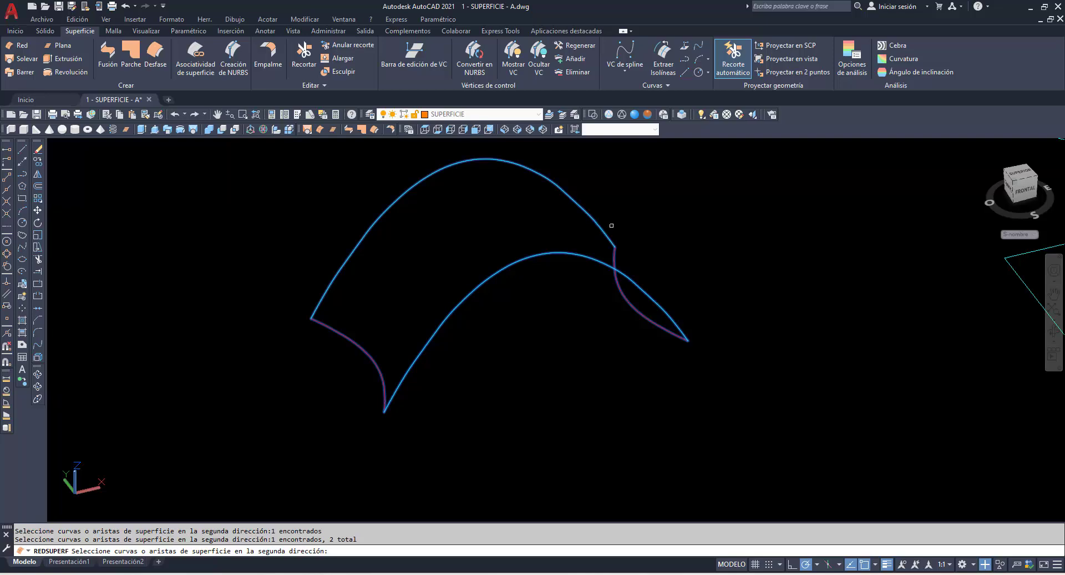
pyautogui.press('Return')
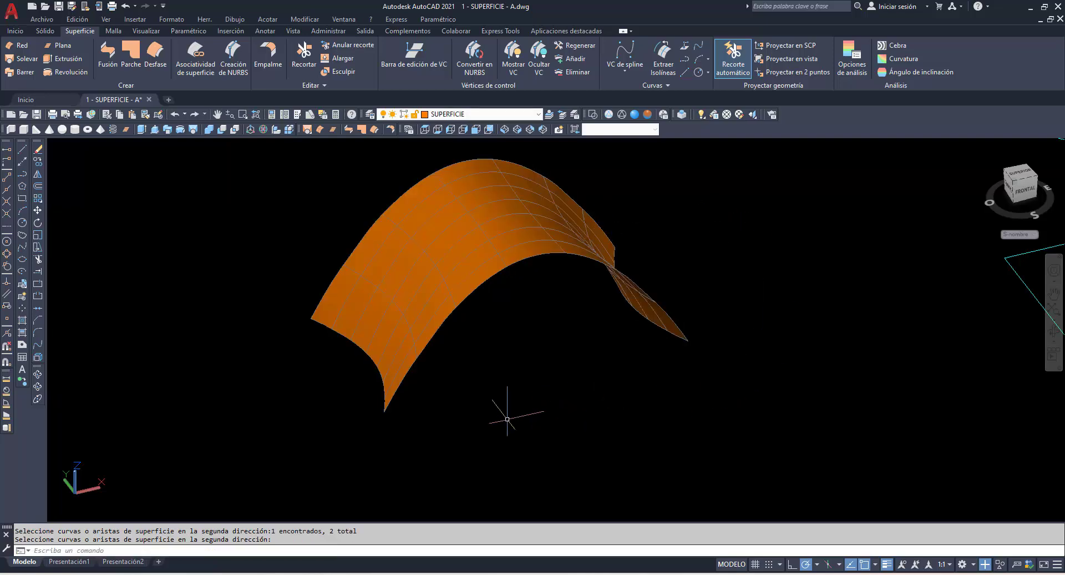
pyautogui.click(37, 374)
pyautogui.moveTo(193, 325)
pyautogui.mouseDown()
pyautogui.moveTo(176, 398)
pyautogui.moveTo(192, 331)
pyautogui.mouseUp()
pyautogui.rightClick(168, 269)
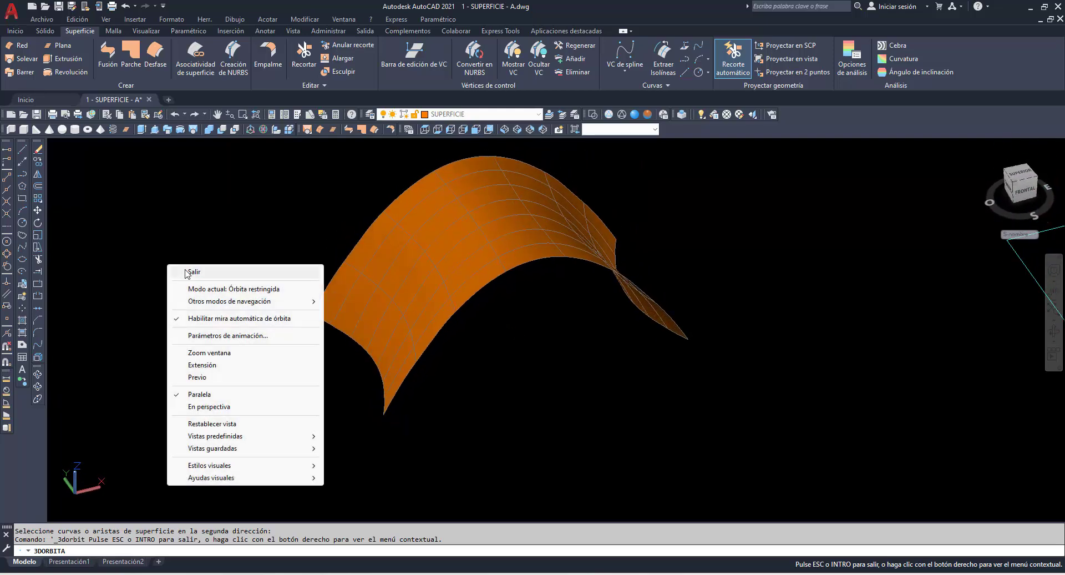
pyautogui.click(186, 274)
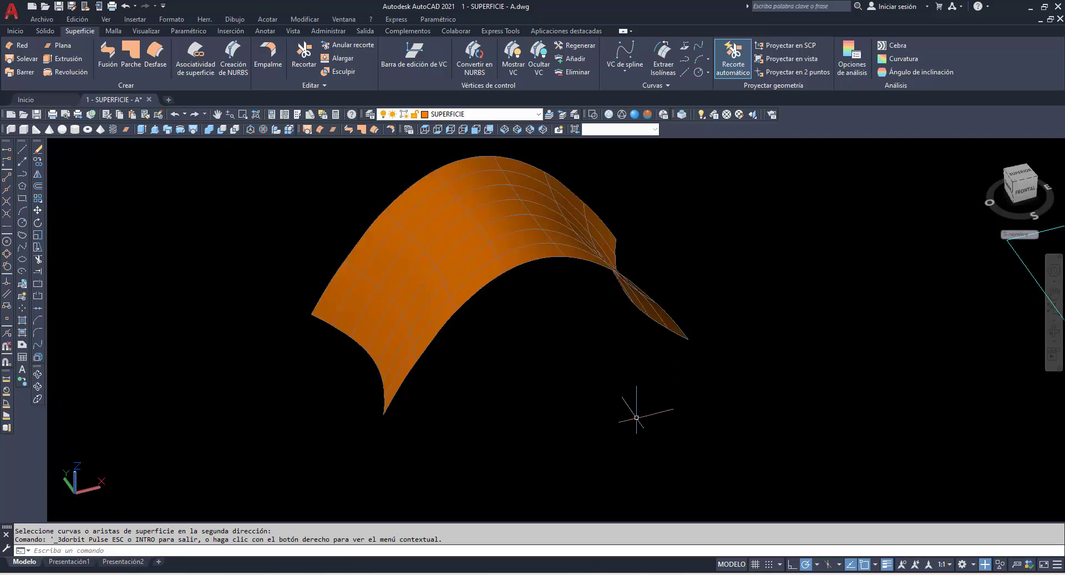
# Step: Loft a twisted surface from the lower cyan square to the upper cyan square
pyautogui.click(37, 373)
pyautogui.moveTo(511, 383); pyautogui.dragTo(499, 349)
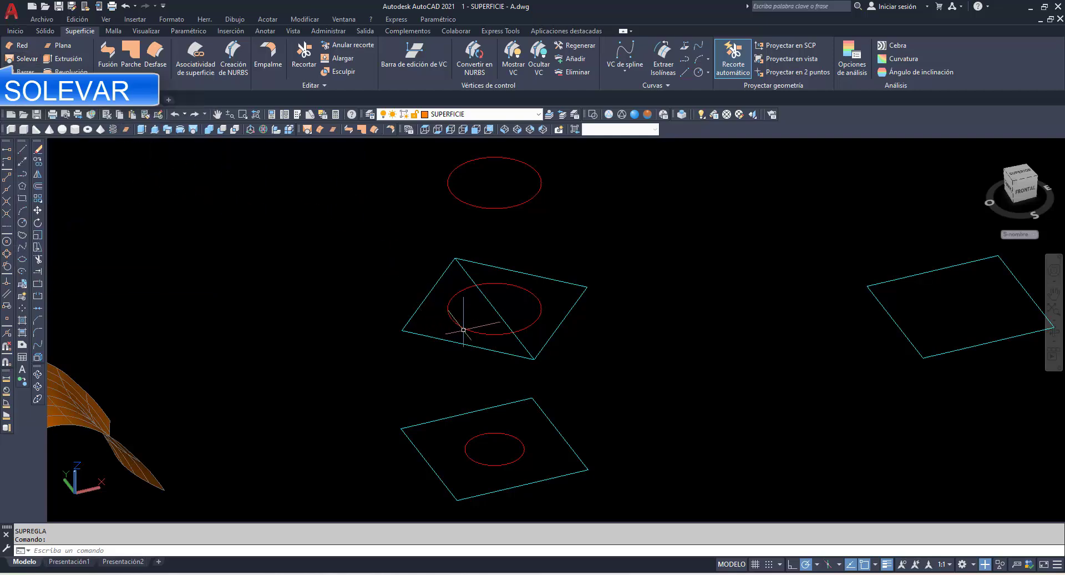
pyautogui.click(25, 58)
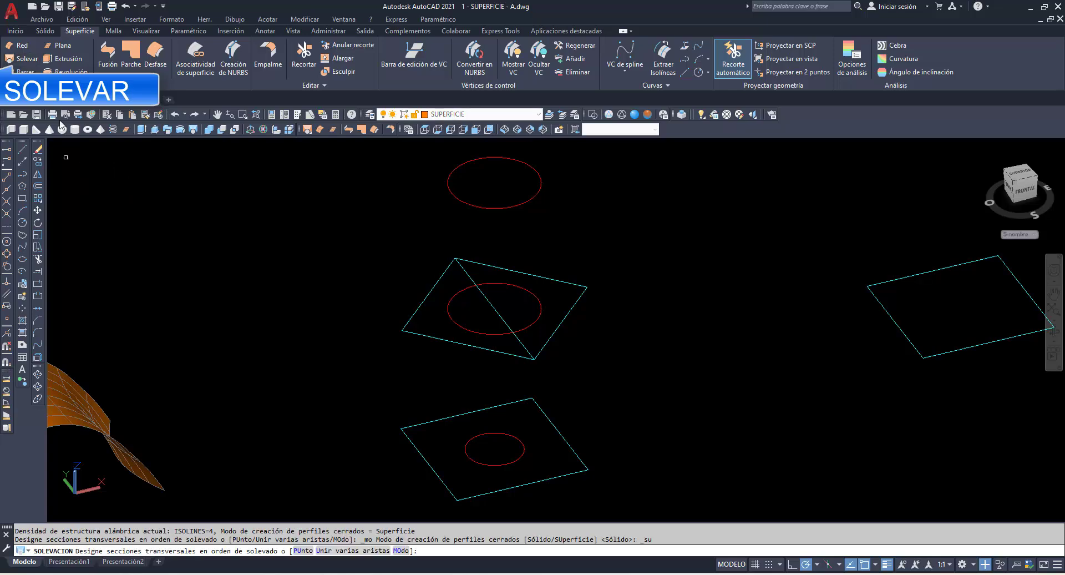
pyautogui.click(415, 446)
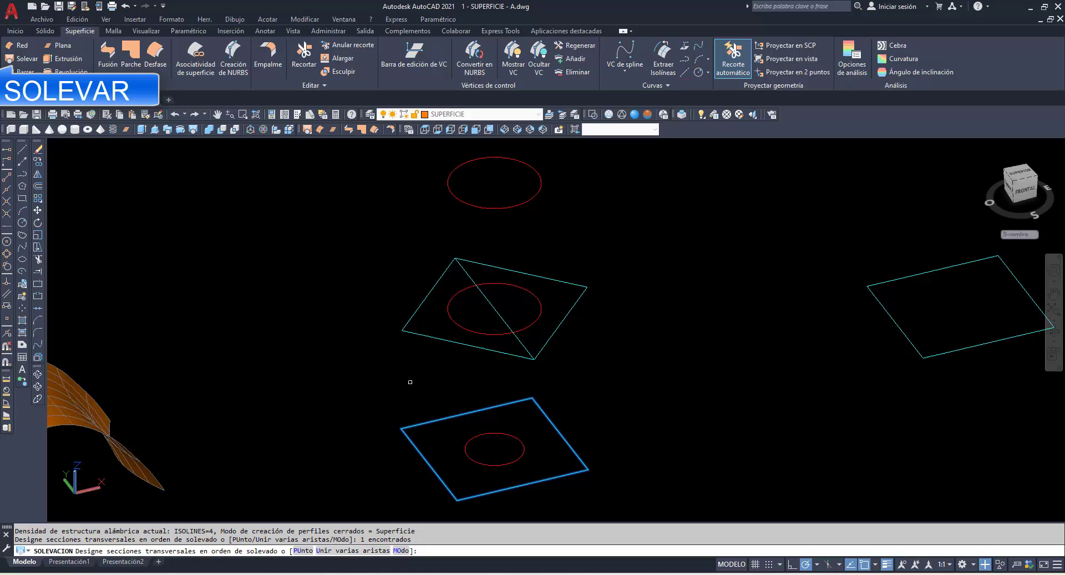
pyautogui.click(413, 332)
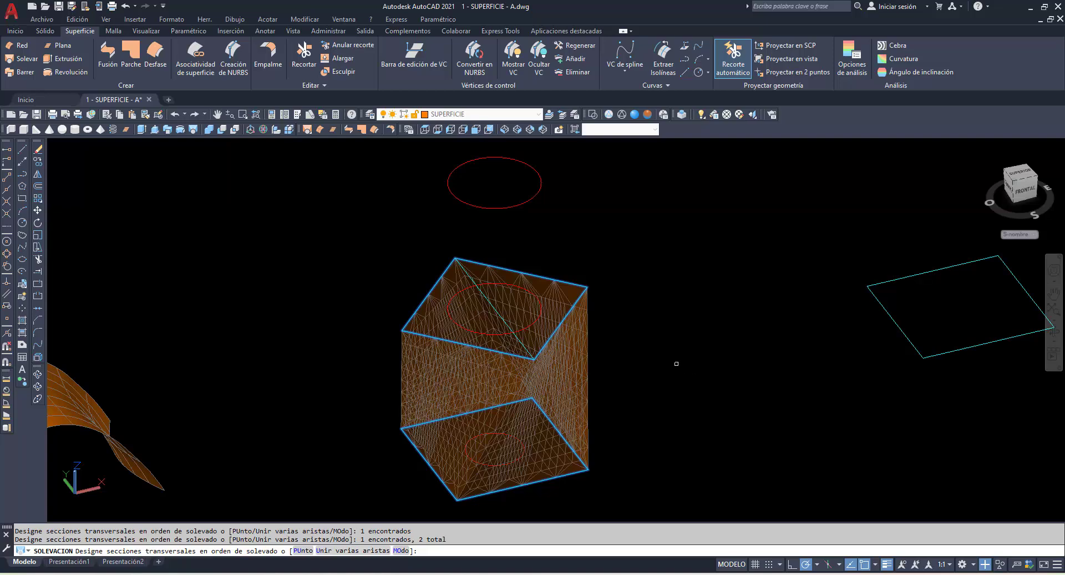
pyautogui.press('Return')
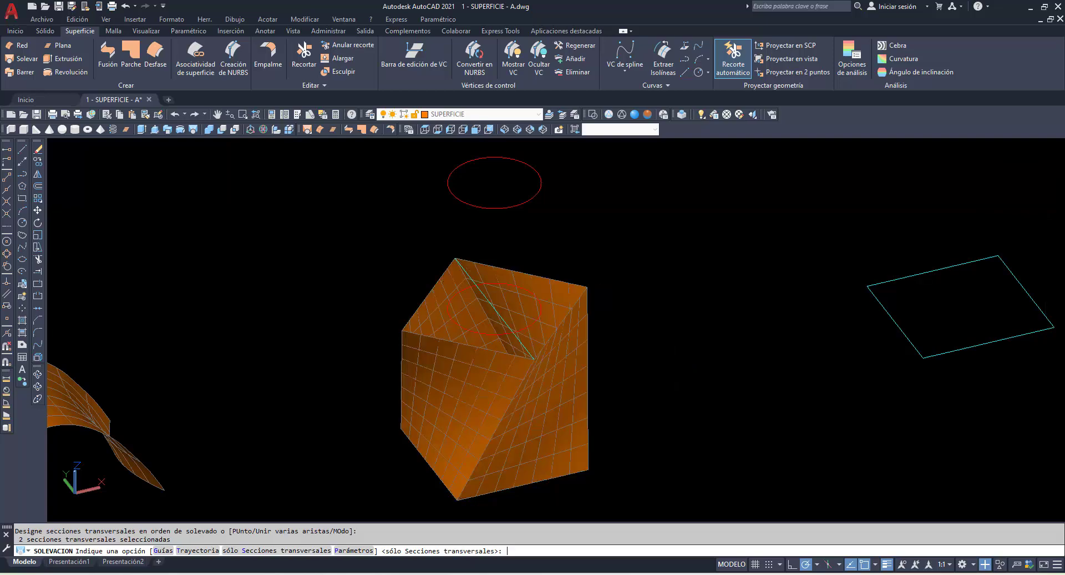
pyautogui.press('Return')
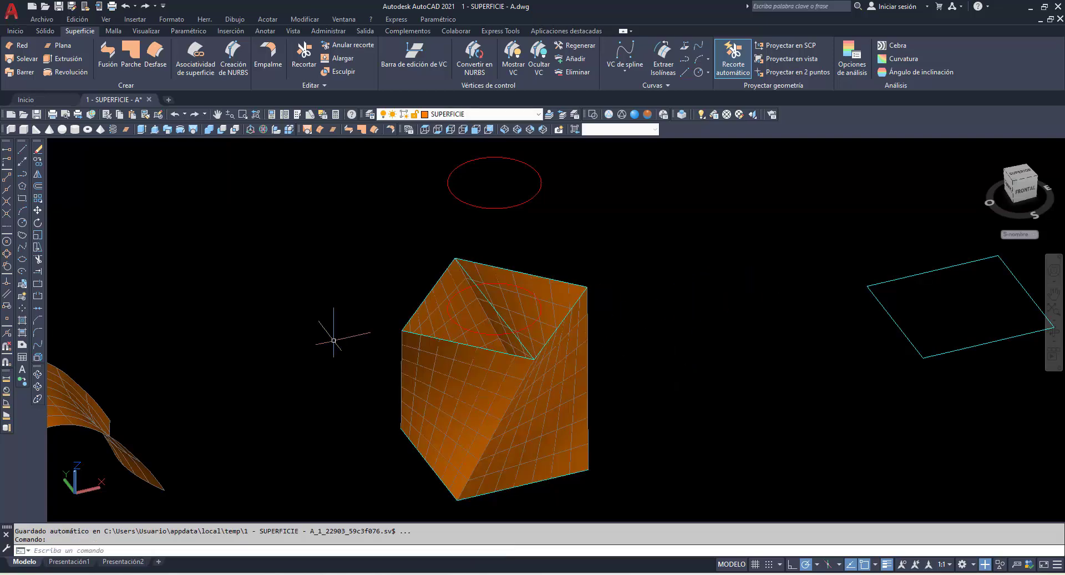
# Step: Inspect the twisted loft from above, then undo it with H
pyautogui.click(39, 375)
pyautogui.moveTo(368, 327)
pyautogui.mouseDown()
pyautogui.moveTo(382, 394)
pyautogui.moveTo(373, 361)
pyautogui.moveTo(385, 361)
pyautogui.moveTo(371, 349)
pyautogui.mouseUp()
pyautogui.rightClick(314, 271)
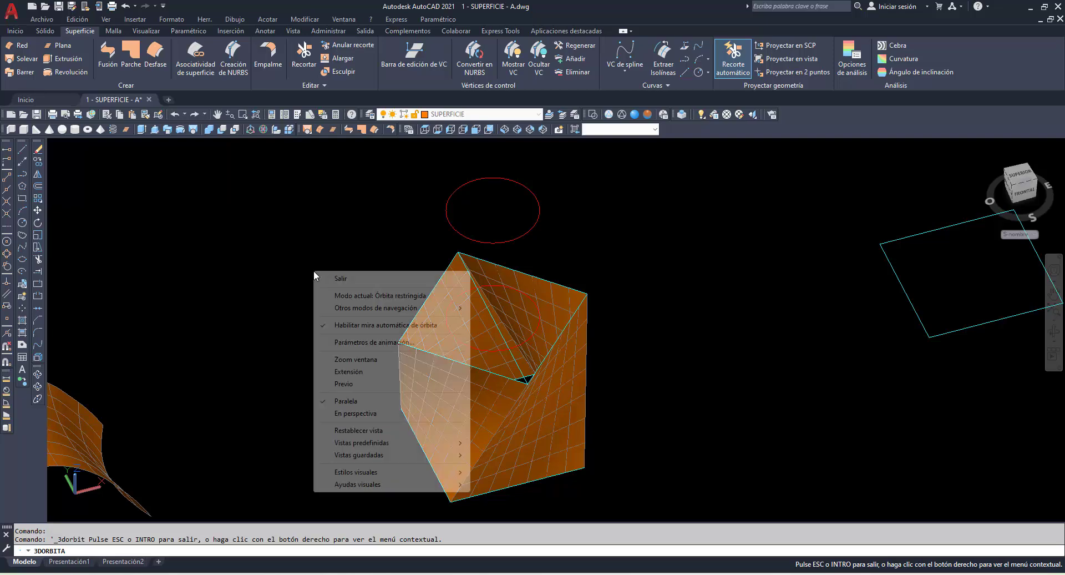
pyautogui.click(350, 279)
pyautogui.write('h')
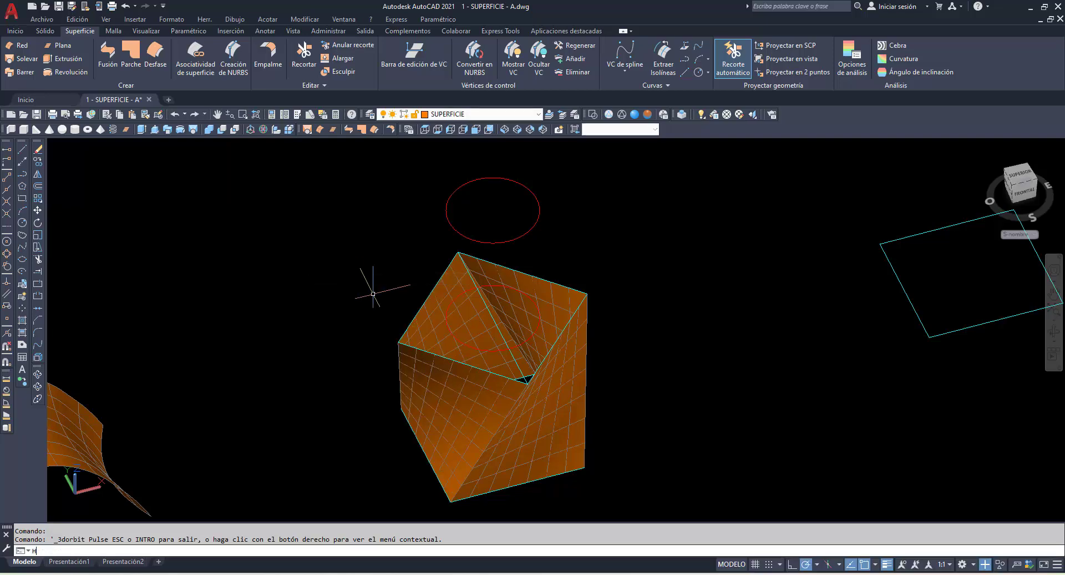
pyautogui.press('Return')
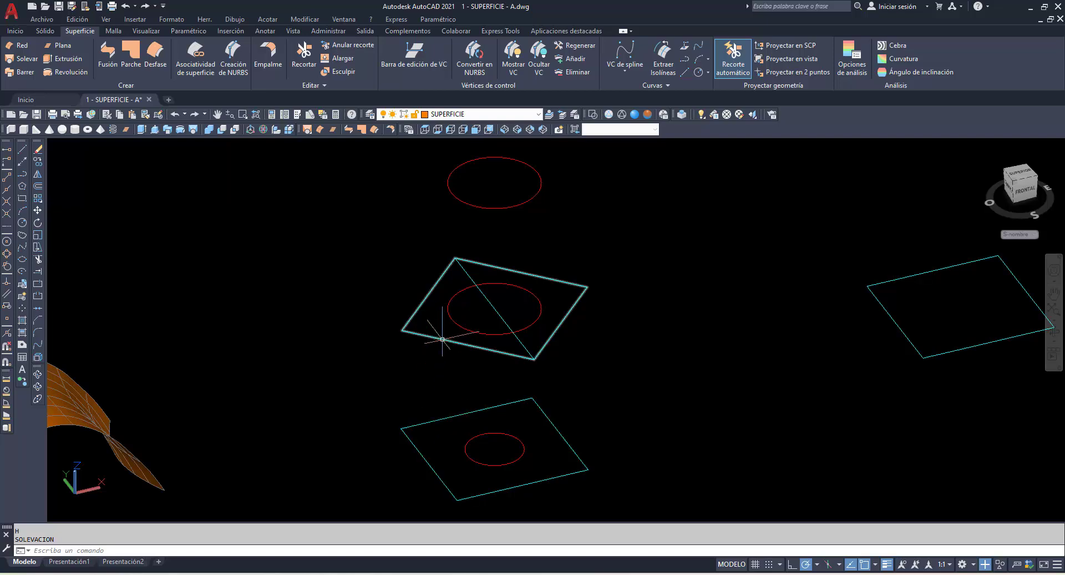
# Step: Loft from the lower cyan square to the middle red circle and orbit to inspect the transition
pyautogui.click(21, 58)
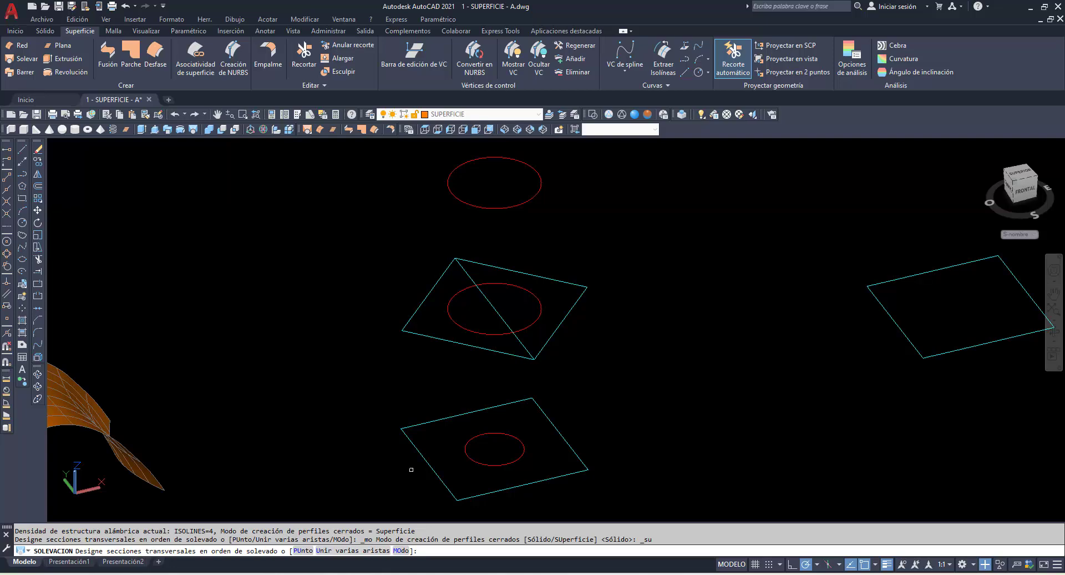
pyautogui.click(440, 480)
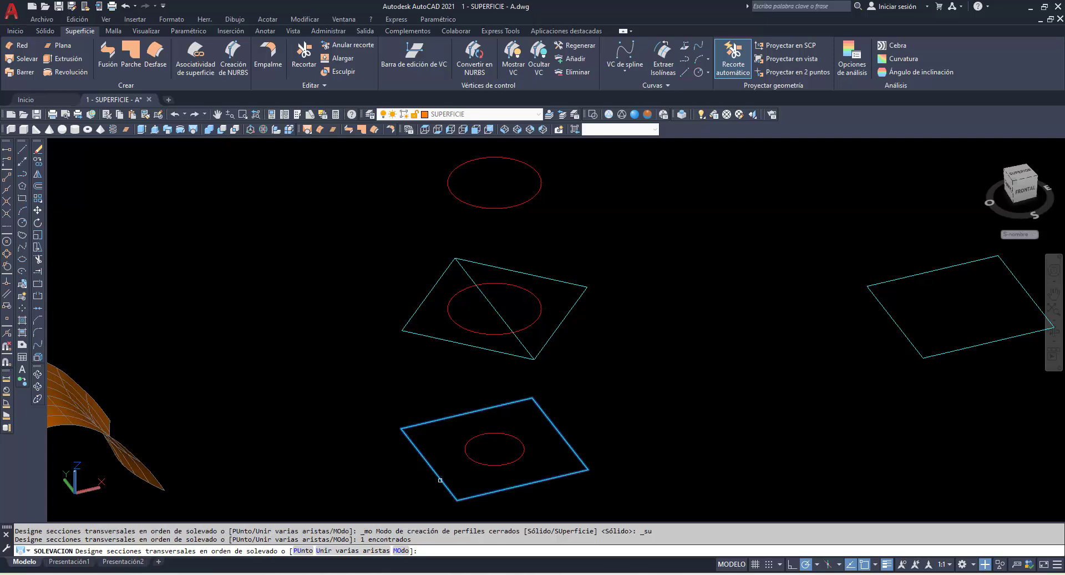
pyautogui.click(456, 323)
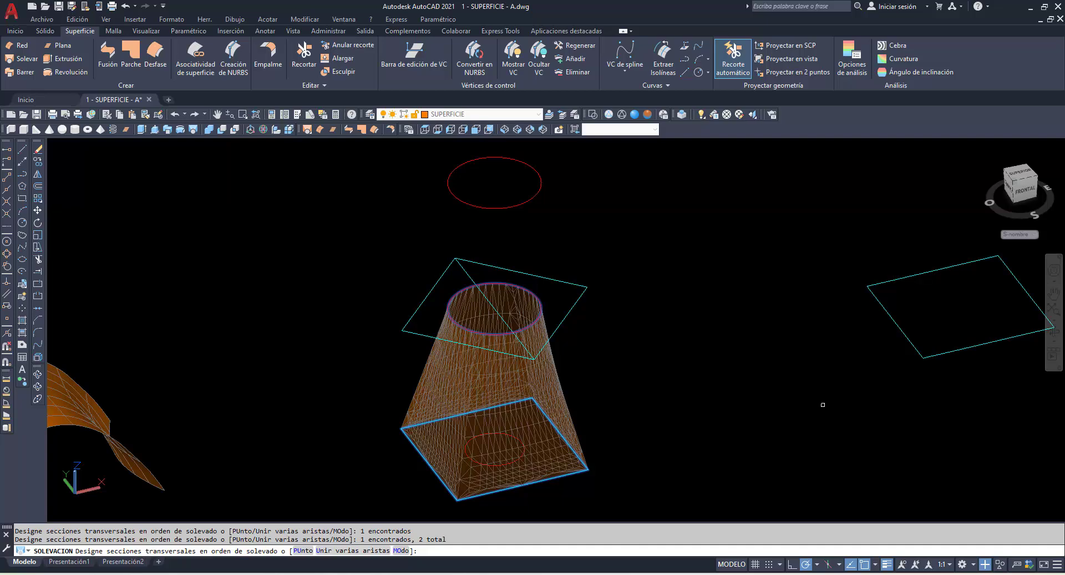
pyautogui.press('Return')
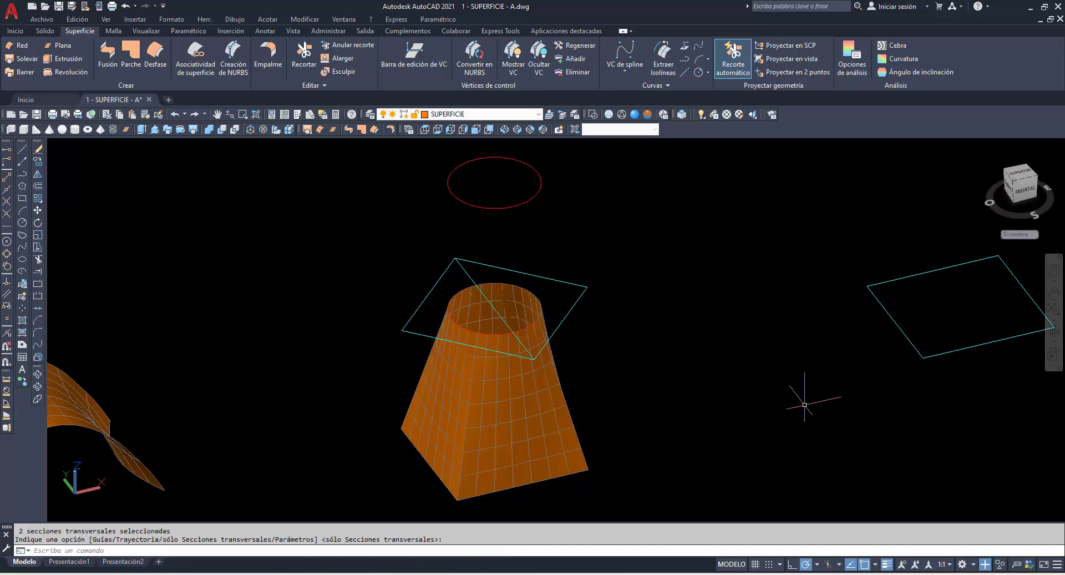
pyautogui.click(38, 375)
pyautogui.moveTo(483, 423)
pyautogui.mouseDown()
pyautogui.moveTo(478, 272)
pyautogui.moveTo(430, 423)
pyautogui.mouseUp()
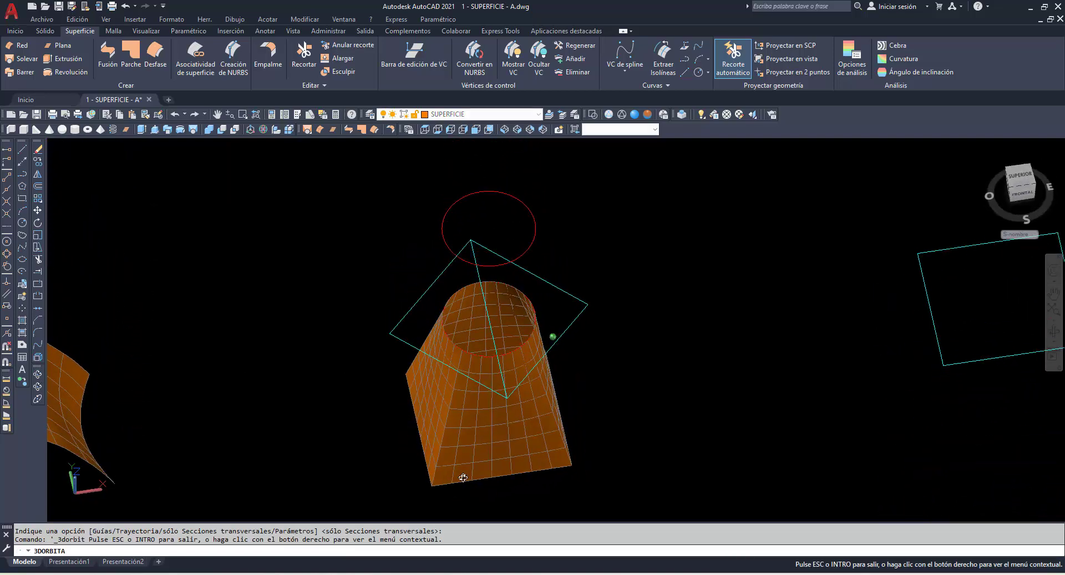
pyautogui.rightClick(266, 233)
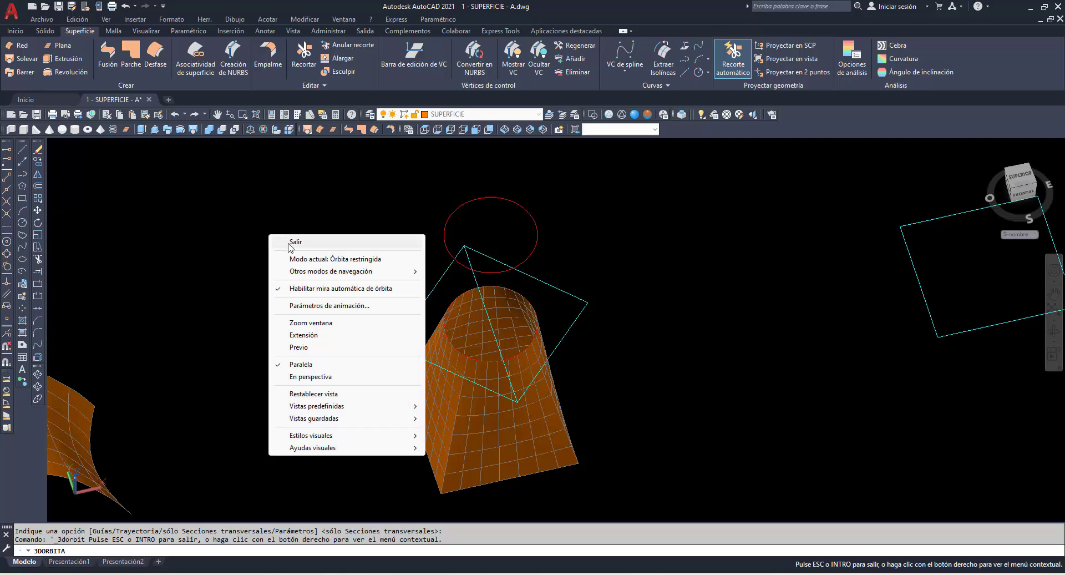
# Step: Leave orbit and undo the square-to-round loft with H
pyautogui.click(288, 242)
pyautogui.write('h')
pyautogui.press('Return')
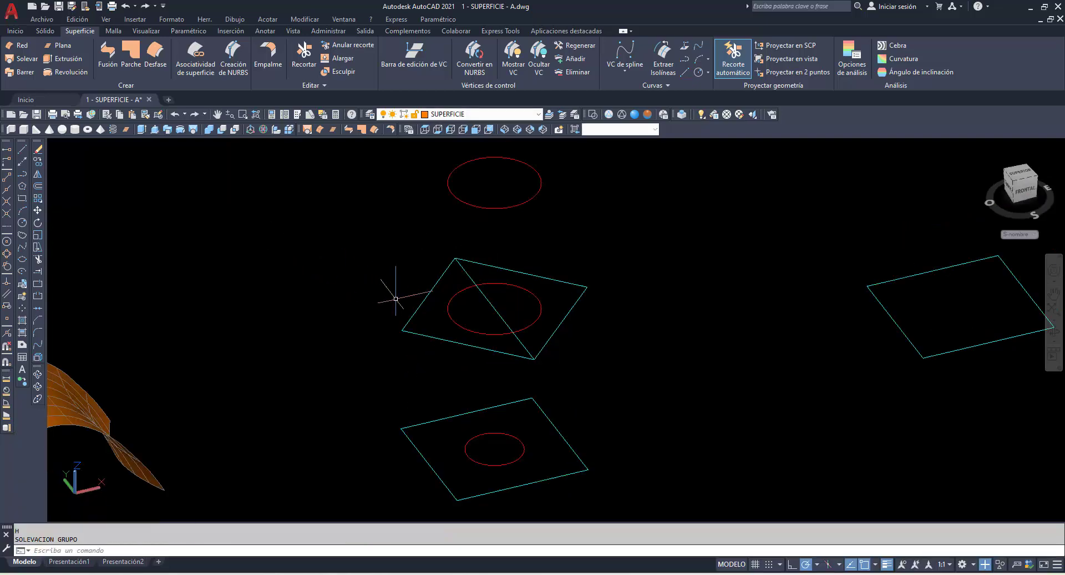
# Step: Loft a tube through the lower, middle and top red circles
pyautogui.click(22, 58)
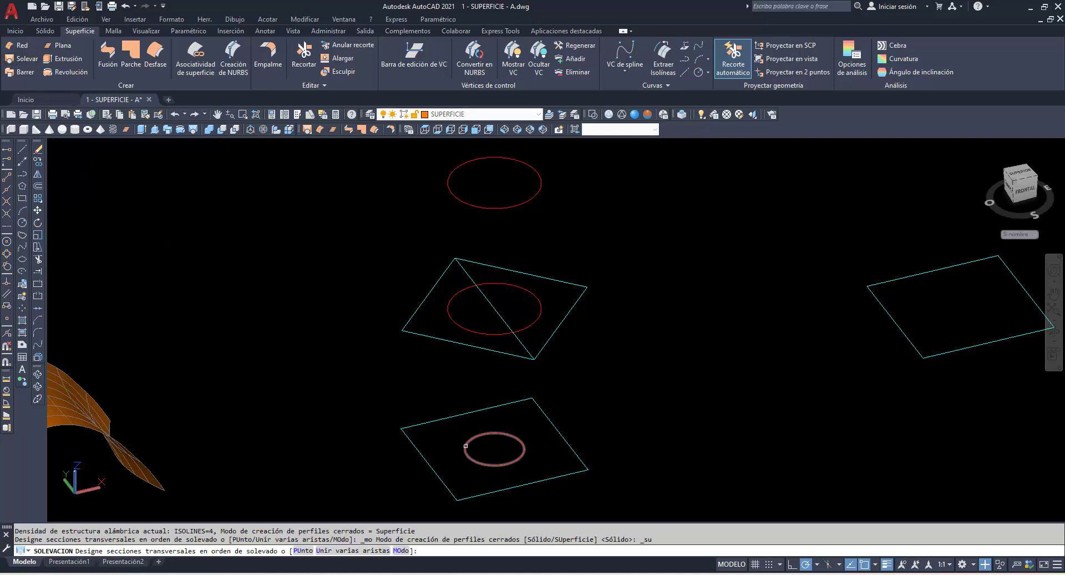
pyautogui.click(465, 445)
pyautogui.click(469, 330)
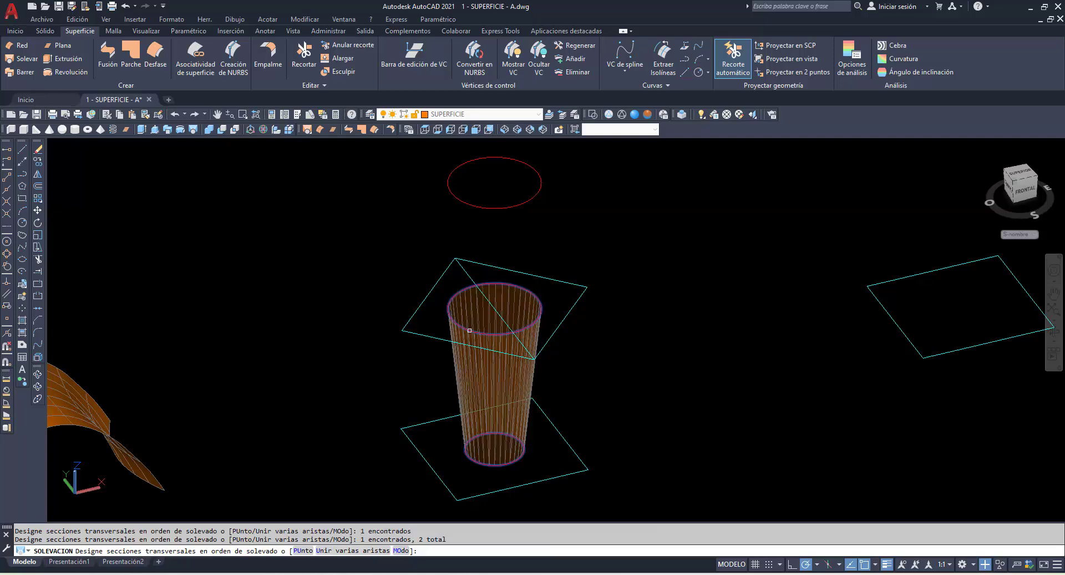
pyautogui.click(463, 201)
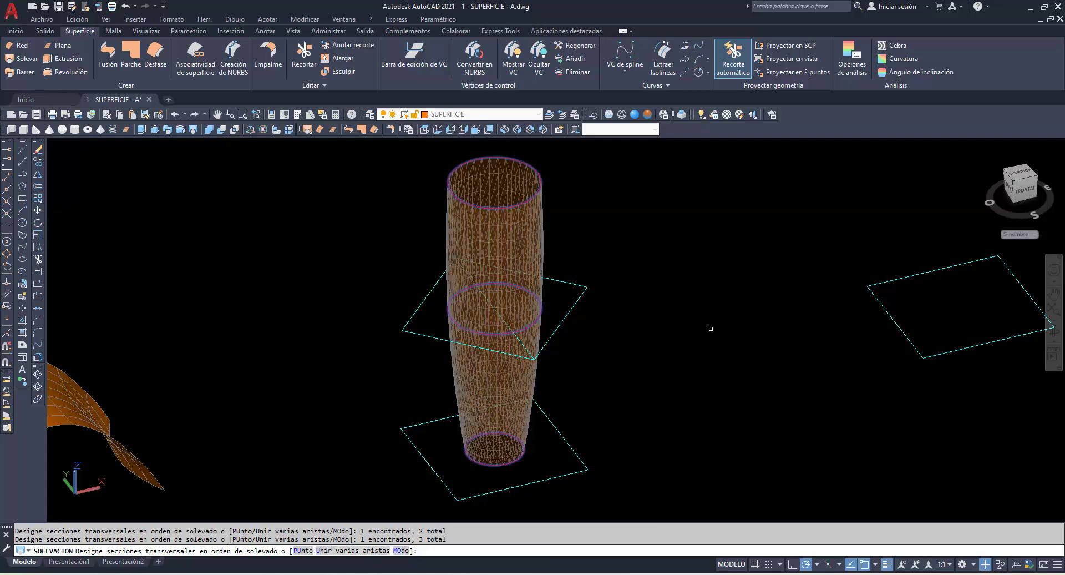
pyautogui.press('Return')
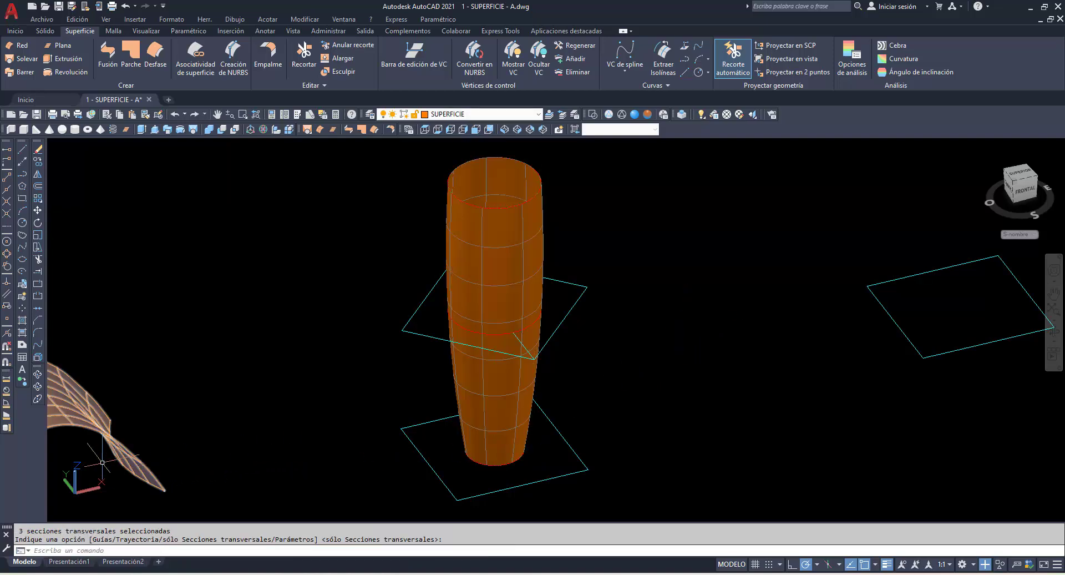
# Step: Orbit to inspect the tube loft, then undo it with H
pyautogui.click(37, 375)
pyautogui.moveTo(475, 311)
pyautogui.mouseDown()
pyautogui.moveTo(468, 336)
pyautogui.moveTo(496, 297)
pyautogui.moveTo(381, 275)
pyautogui.mouseUp()
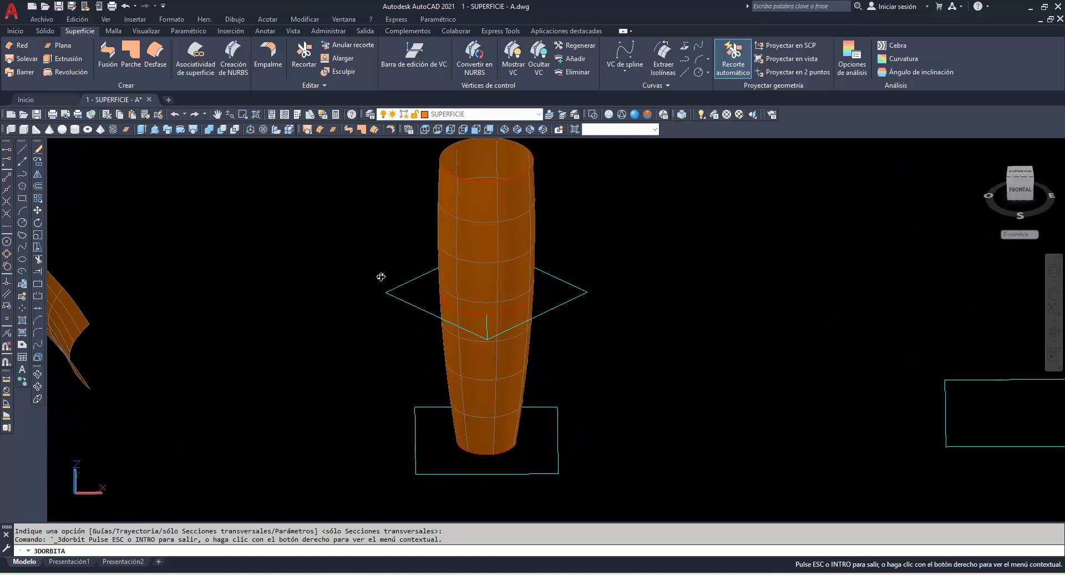
pyautogui.rightClick(311, 237)
pyautogui.click(327, 245)
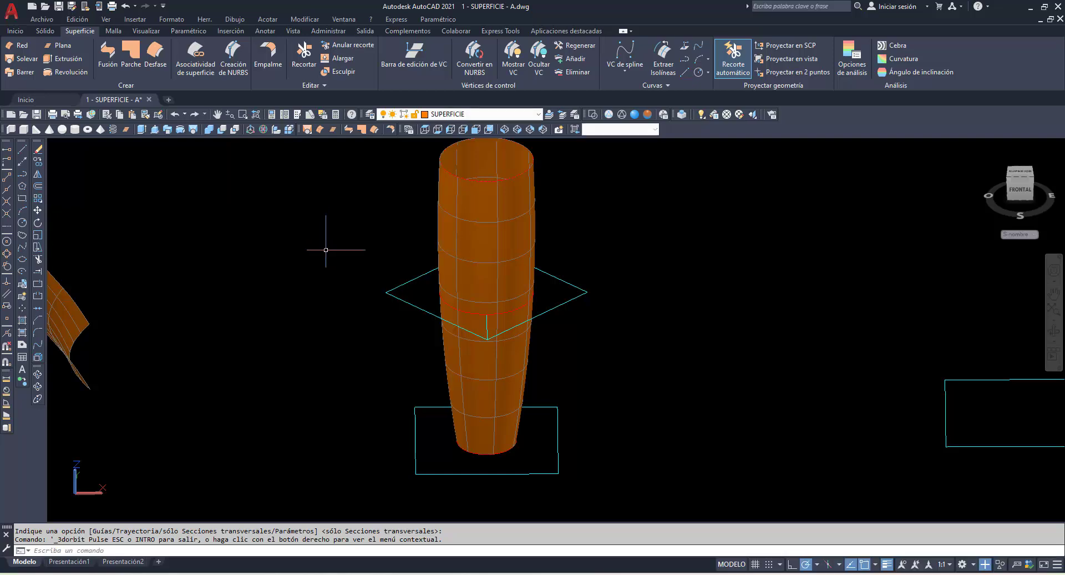
pyautogui.write('h')
pyautogui.press('Return')
pyautogui.write('h')
pyautogui.press('Return')
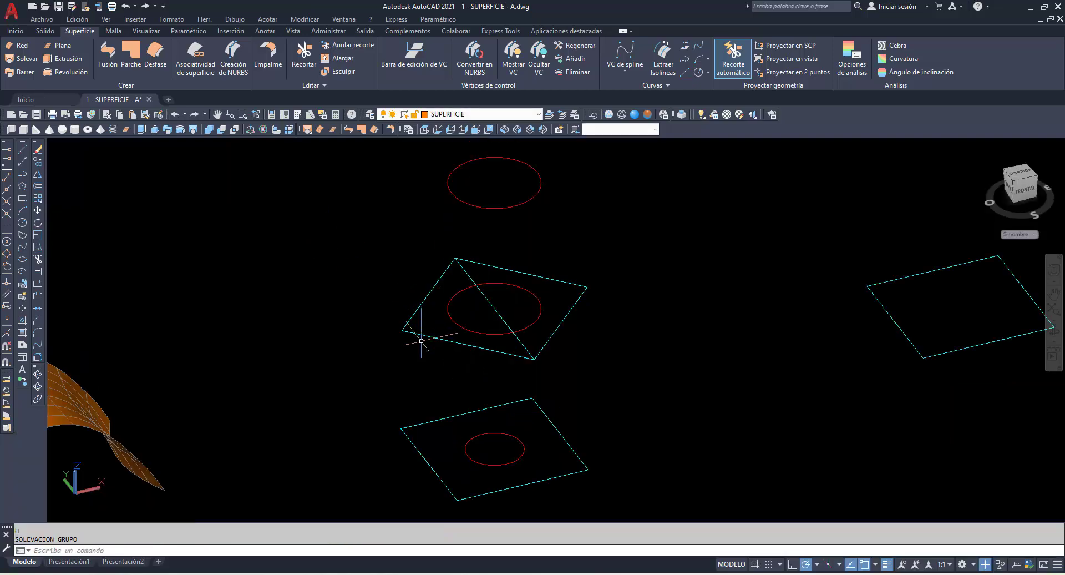
pyautogui.click(29, 58)
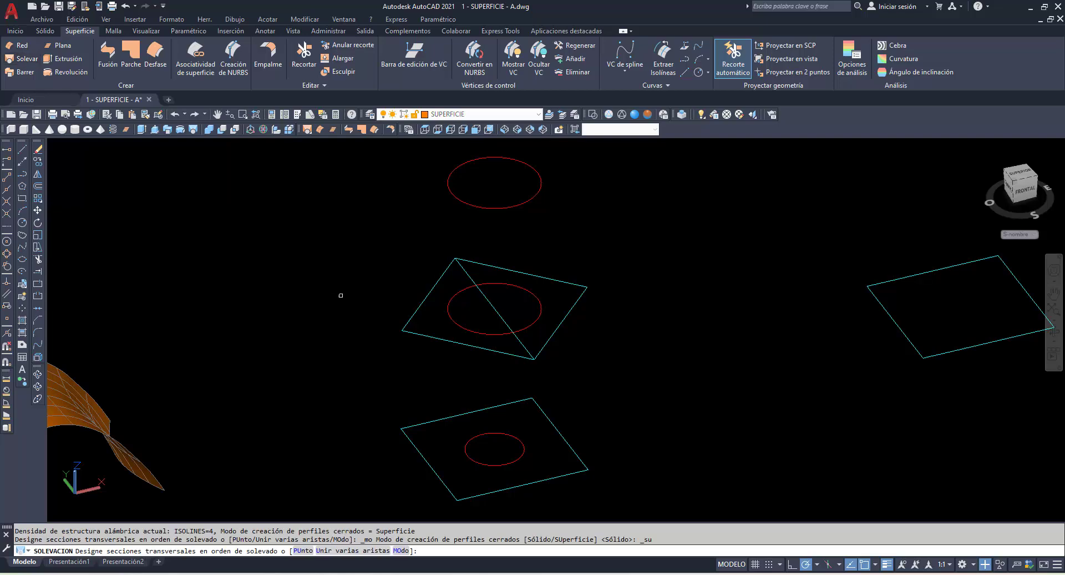
pyautogui.click(468, 446)
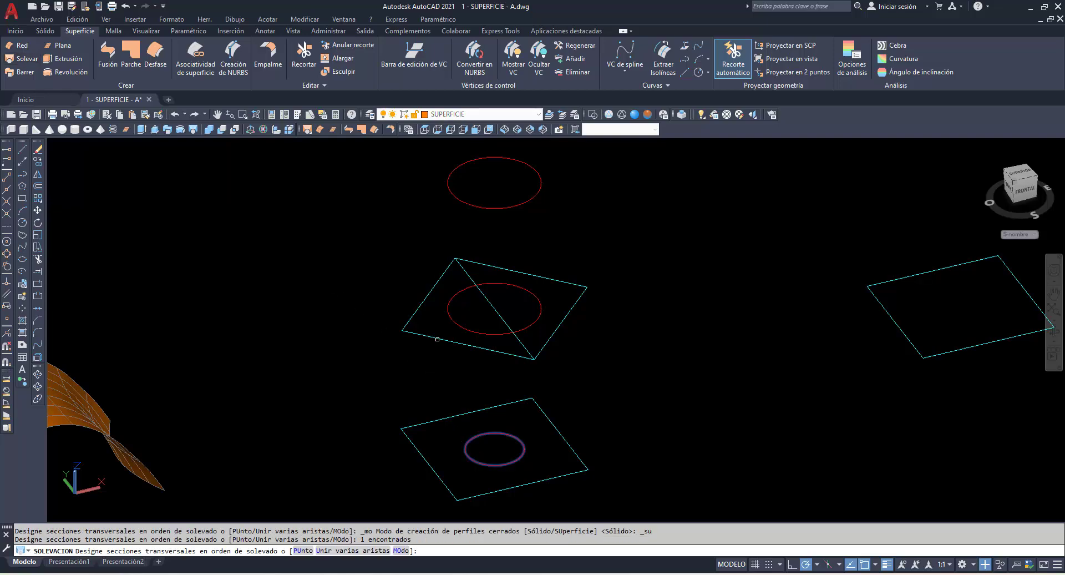
pyautogui.click(437, 339)
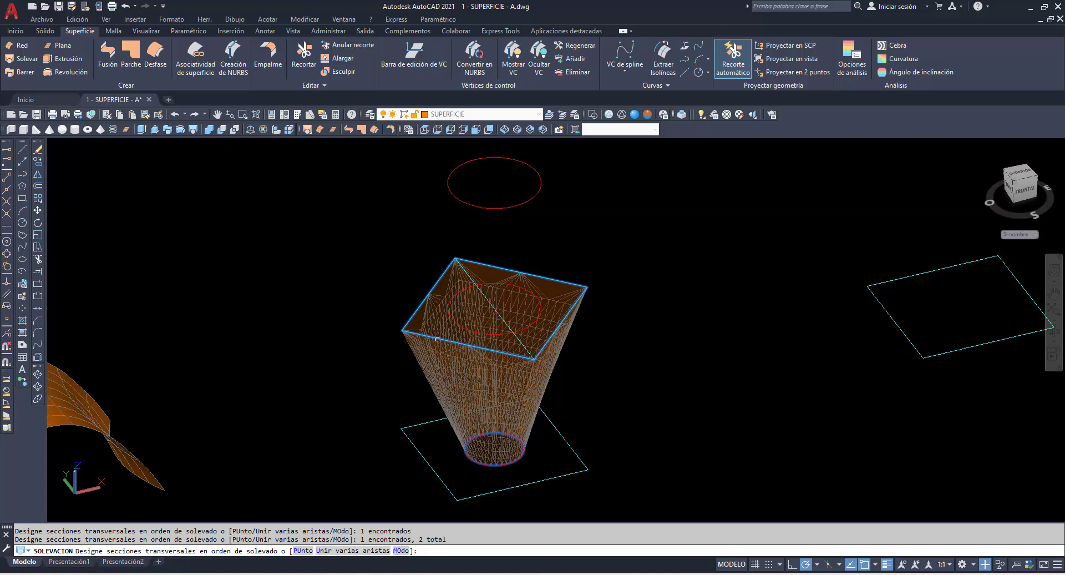
pyautogui.click(474, 205)
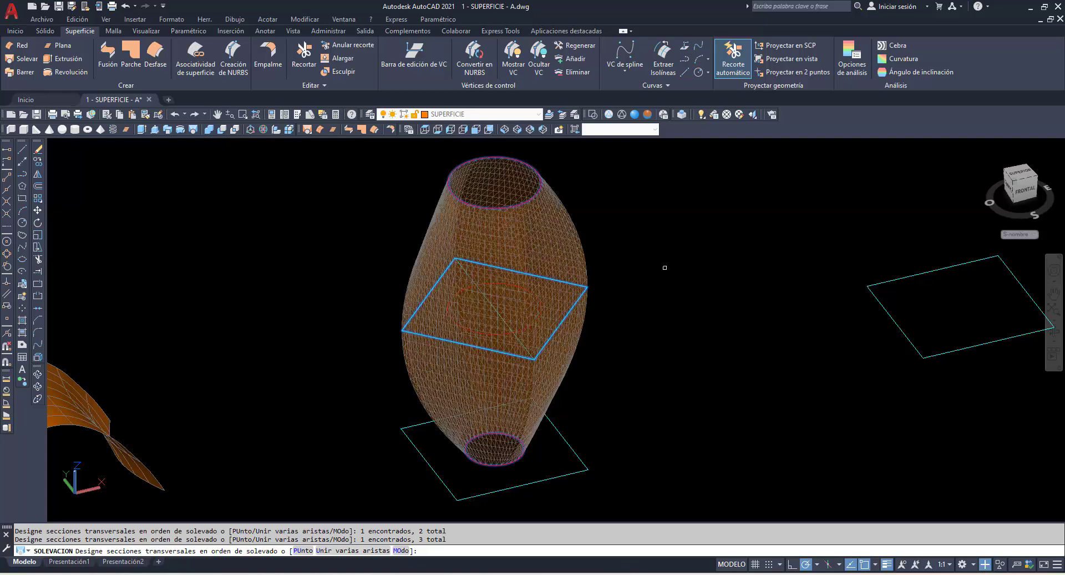
pyautogui.press('Return')
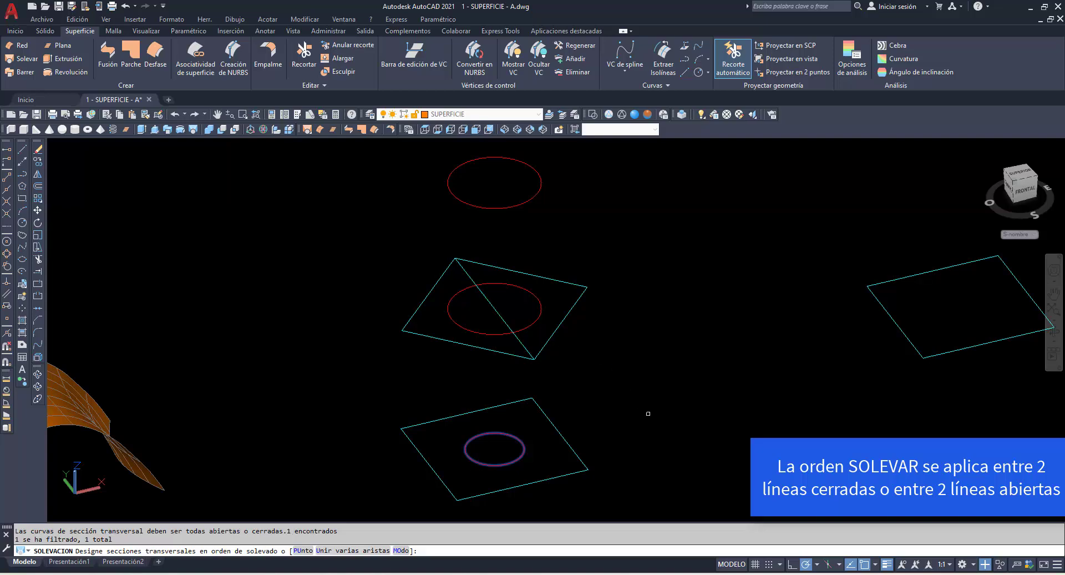
# Step: On layer 1ª CURVA, draw a diagonal line corner to corner across the lower square
pyautogui.press('Escape')
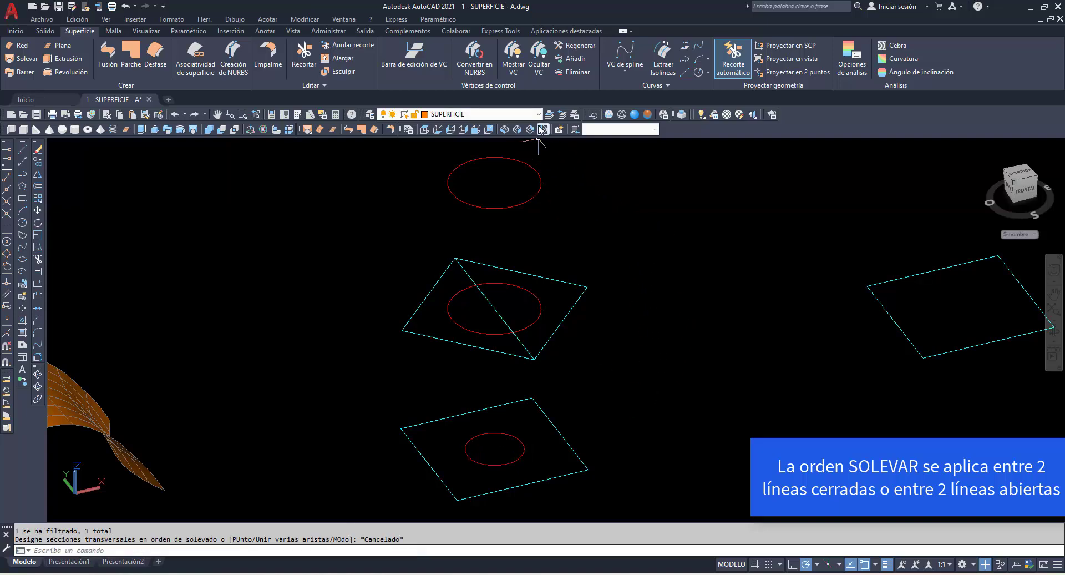
pyautogui.click(539, 130)
pyautogui.click(401, 428)
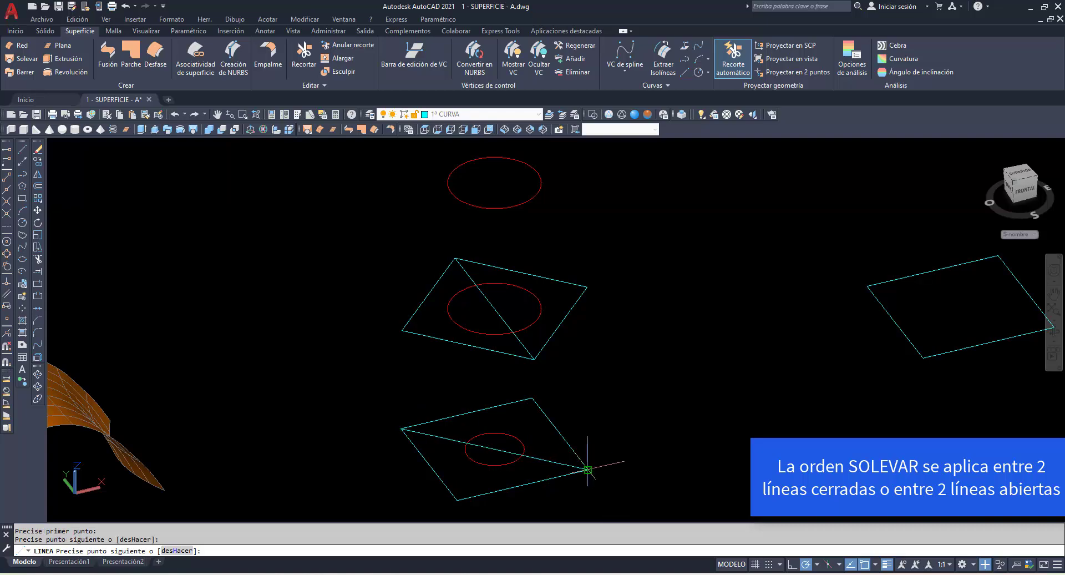
pyautogui.click(587, 469)
pyautogui.press('Return')
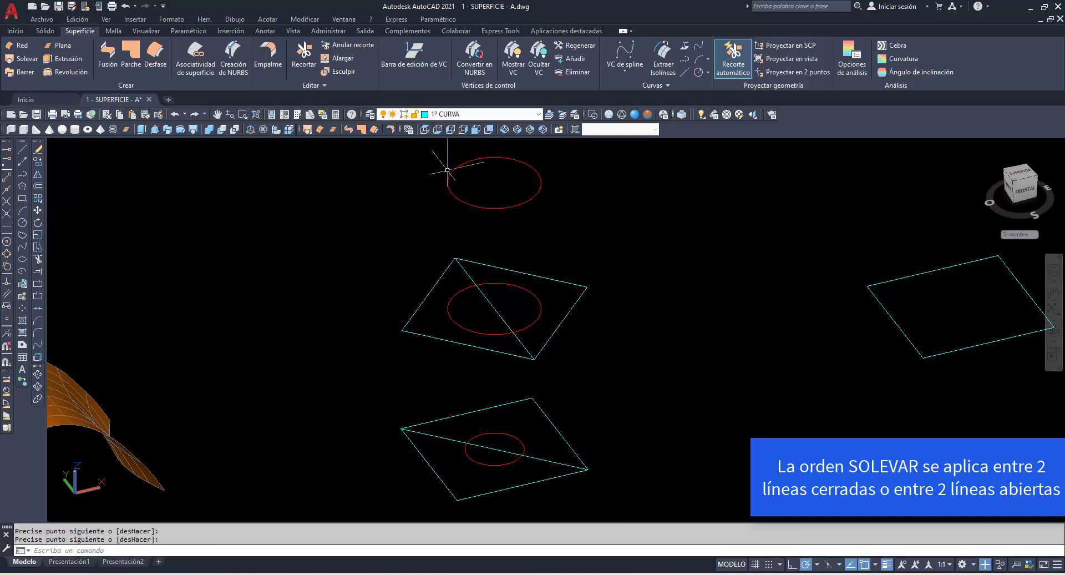
# Step: On layer SUPERFICIE, loft between the middle square's diagonal and the new line, then undo it
pyautogui.click(477, 114)
pyautogui.click(482, 178)
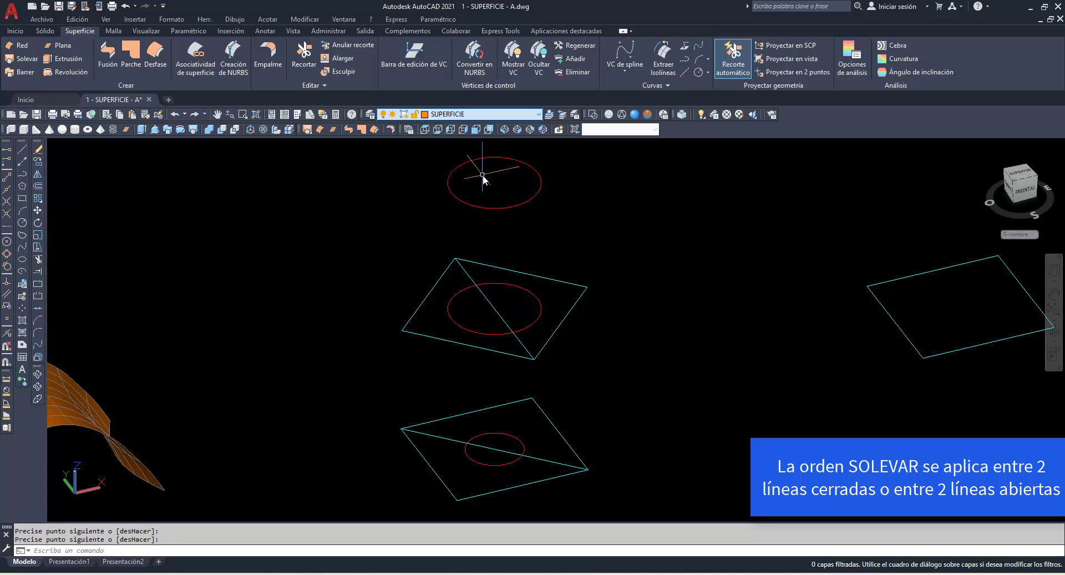
pyautogui.click(21, 58)
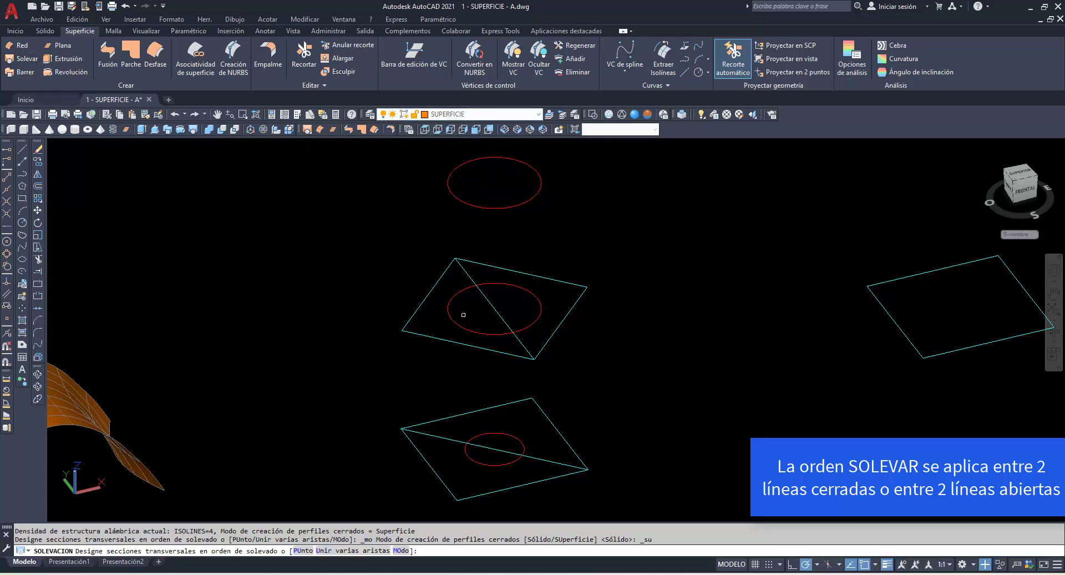
pyautogui.click(522, 343)
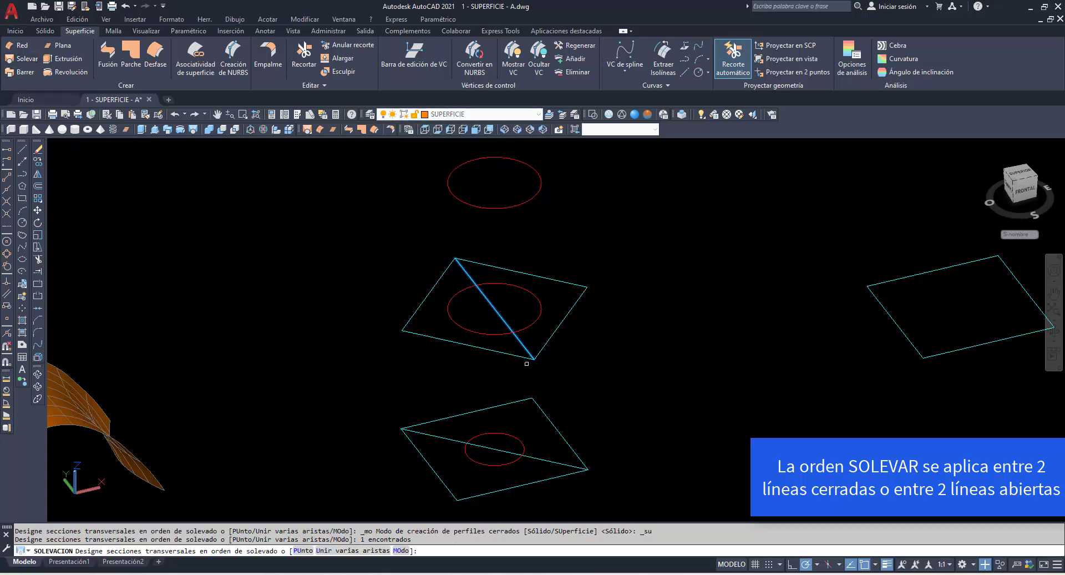
pyautogui.click(537, 454)
pyautogui.press('Return')
pyautogui.moveTo(537, 455)
pyautogui.keyDown('shift'); pyautogui.mouseDown(button='middle')
pyautogui.moveTo(667, 406)
pyautogui.moveTo(568, 412)
pyautogui.moveTo(627, 405)
pyautogui.moveTo(664, 437)
pyautogui.mouseUp(button='middle'); pyautogui.keyUp('shift')
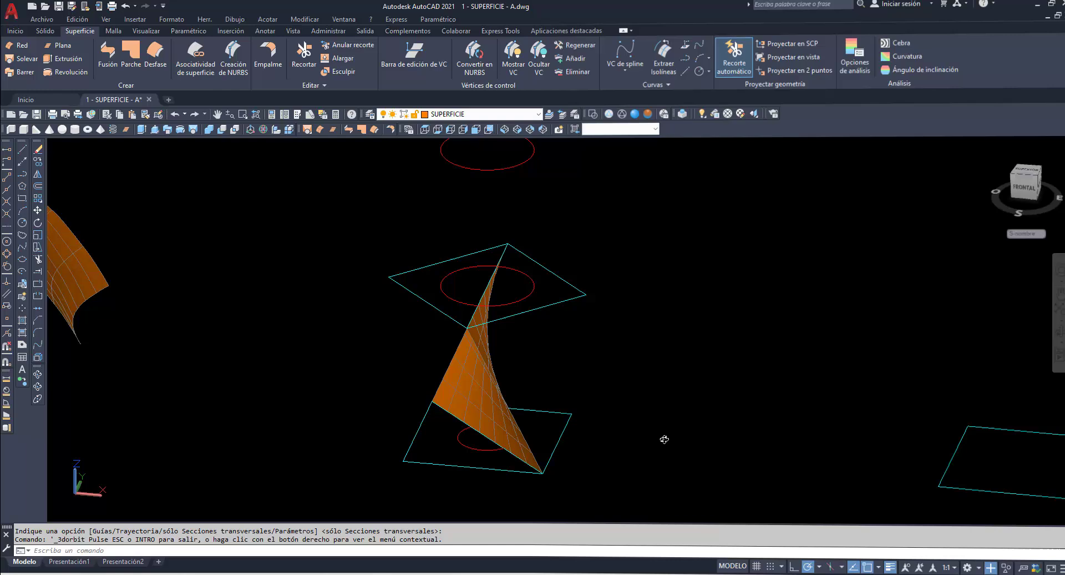
pyautogui.write('H')
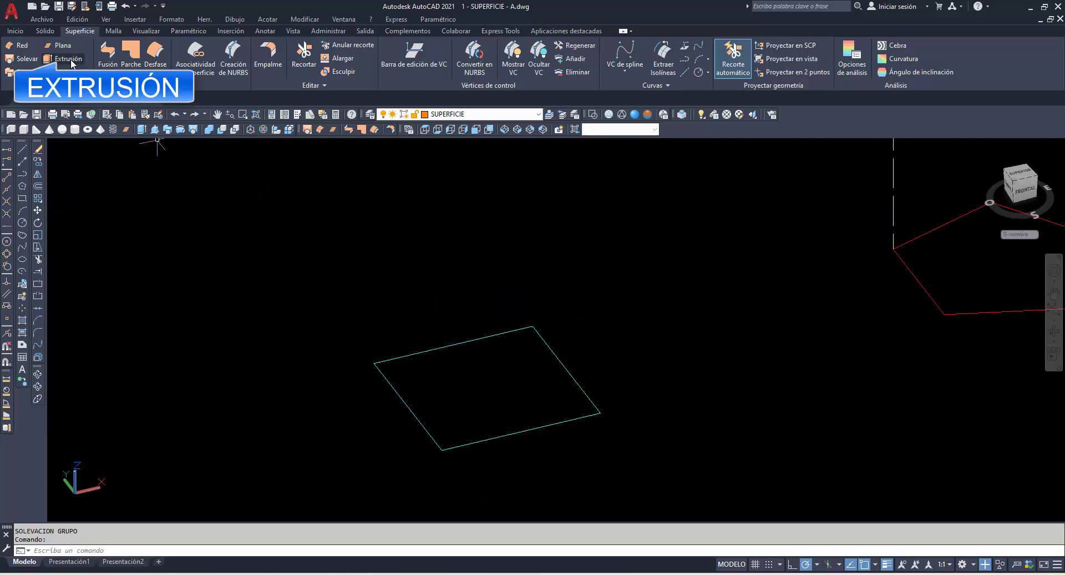
# Step: Extrude the square in Surface mode into open-topped walls, then discard the result
pyautogui.click(69, 59)
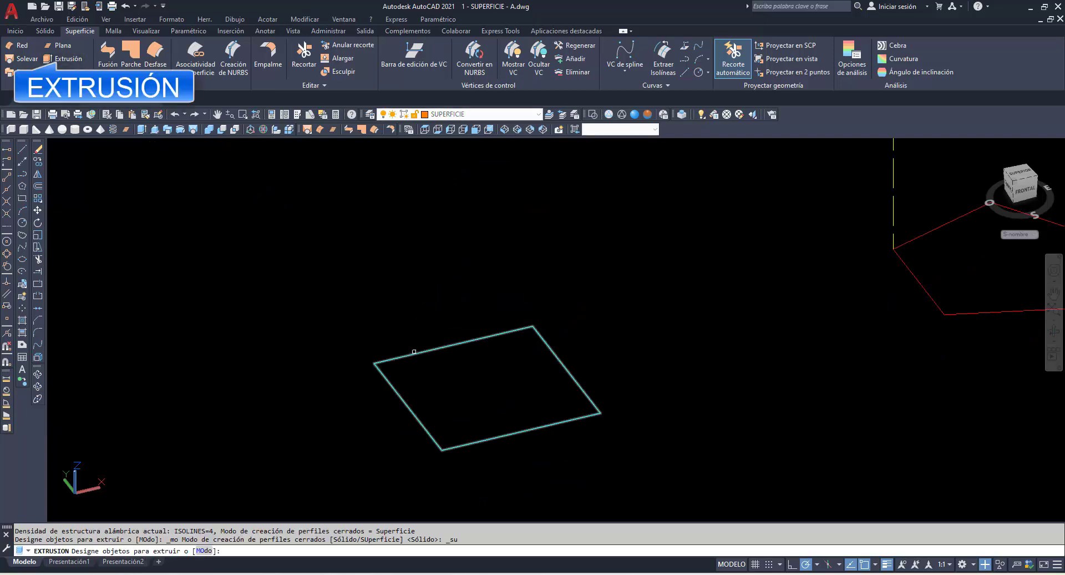
pyautogui.click(415, 354)
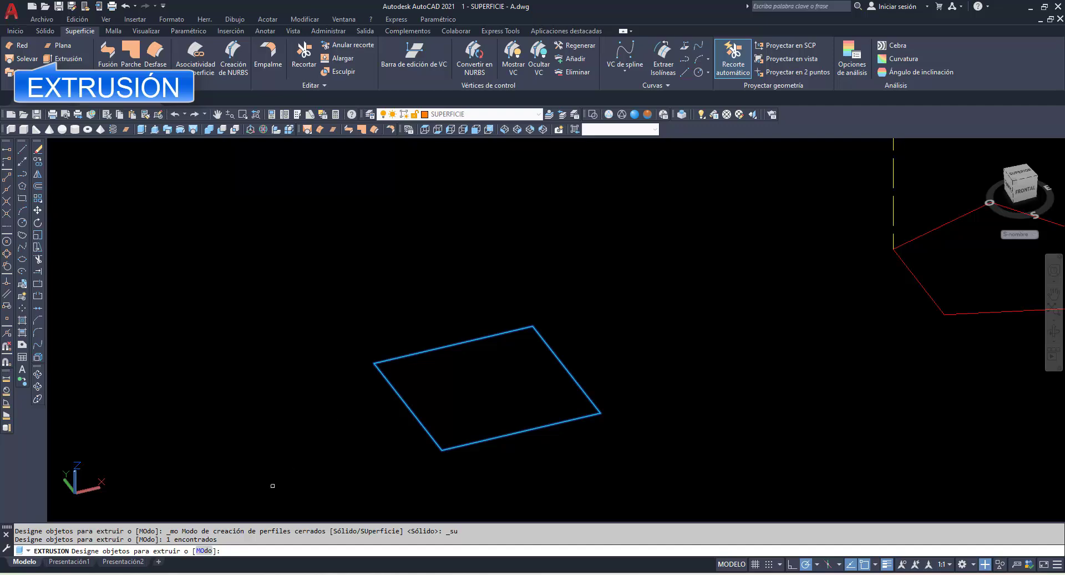
pyautogui.click(204, 552)
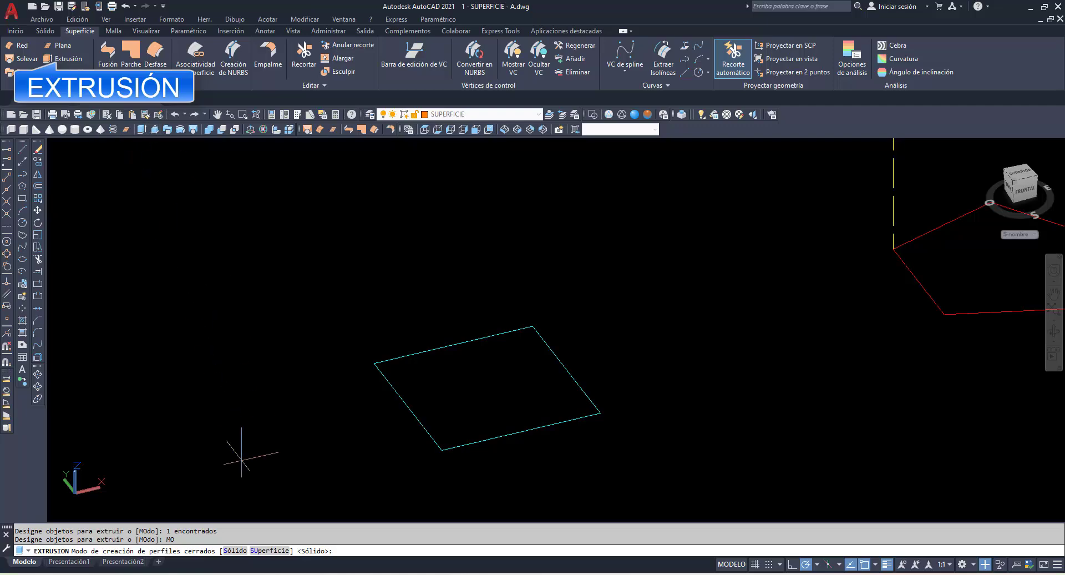
pyautogui.click(268, 550)
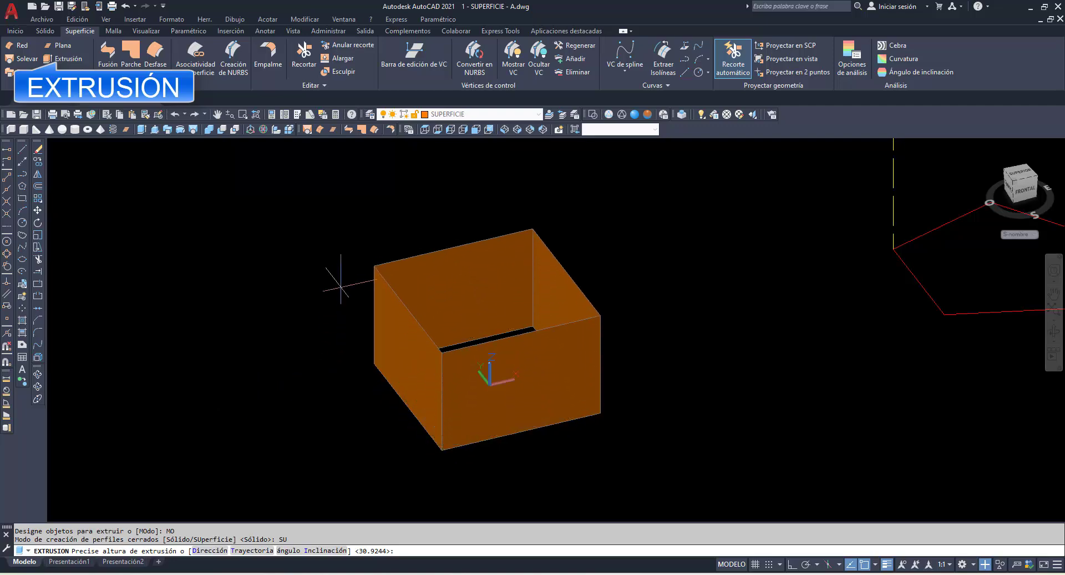
pyautogui.click(344, 282)
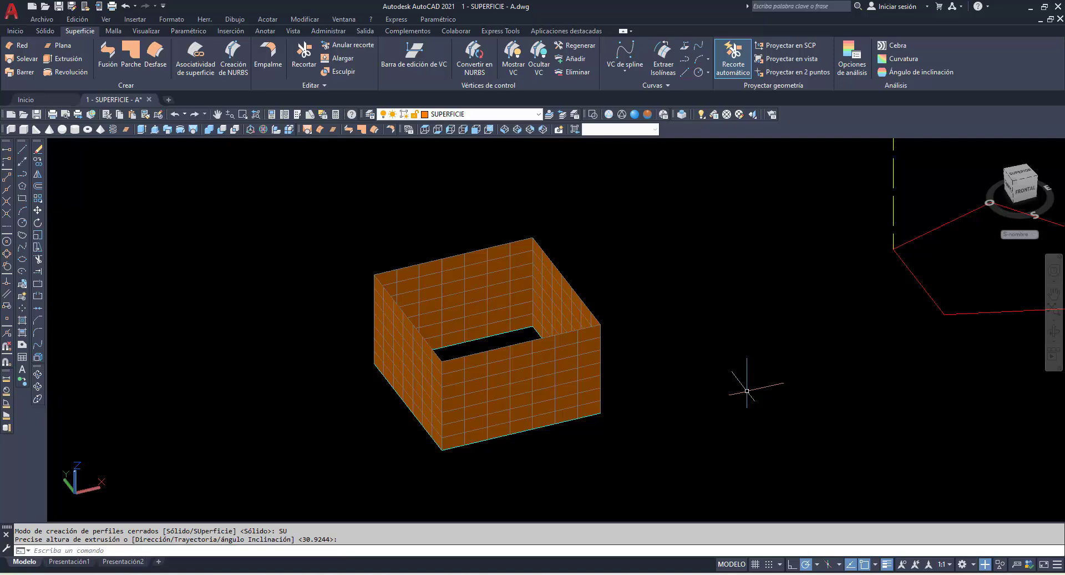
pyautogui.press('Escape')
pyautogui.click(62, 58)
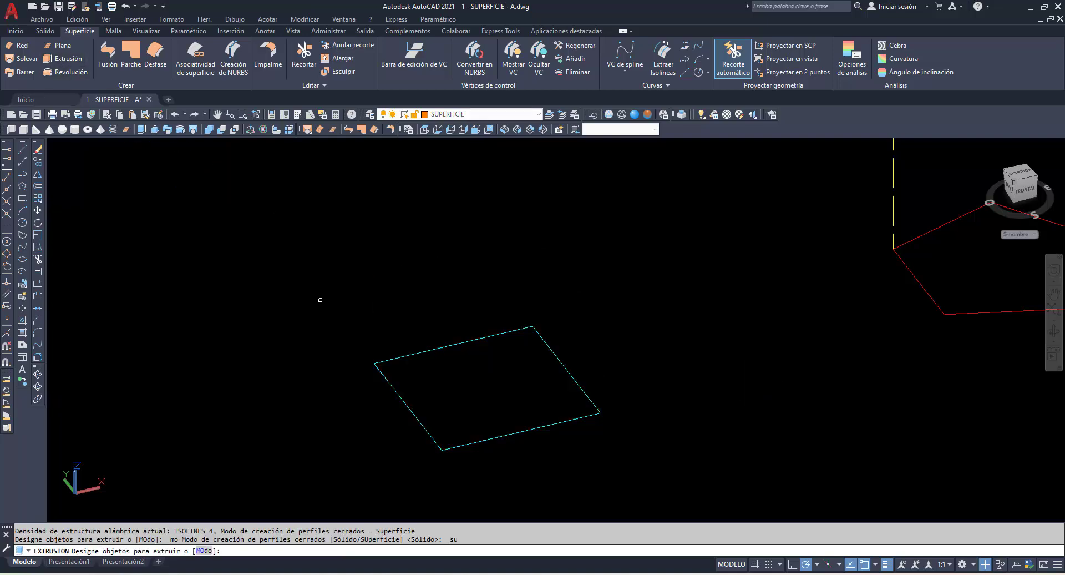
# Step: Extrude the square into surface walls with a 10° taper angle up to the picked height
pyautogui.click(404, 404)
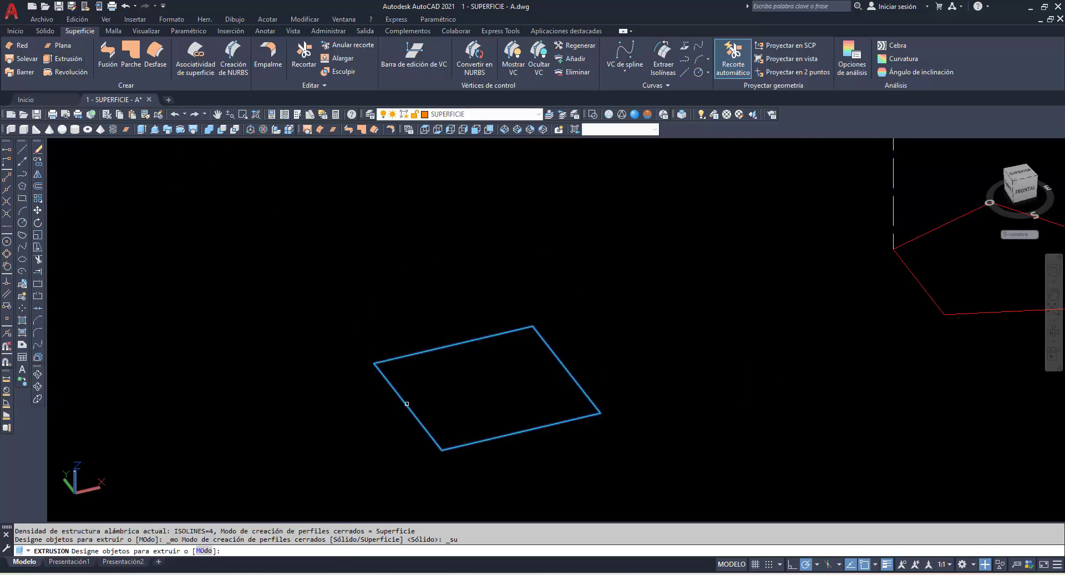
pyautogui.press('Return')
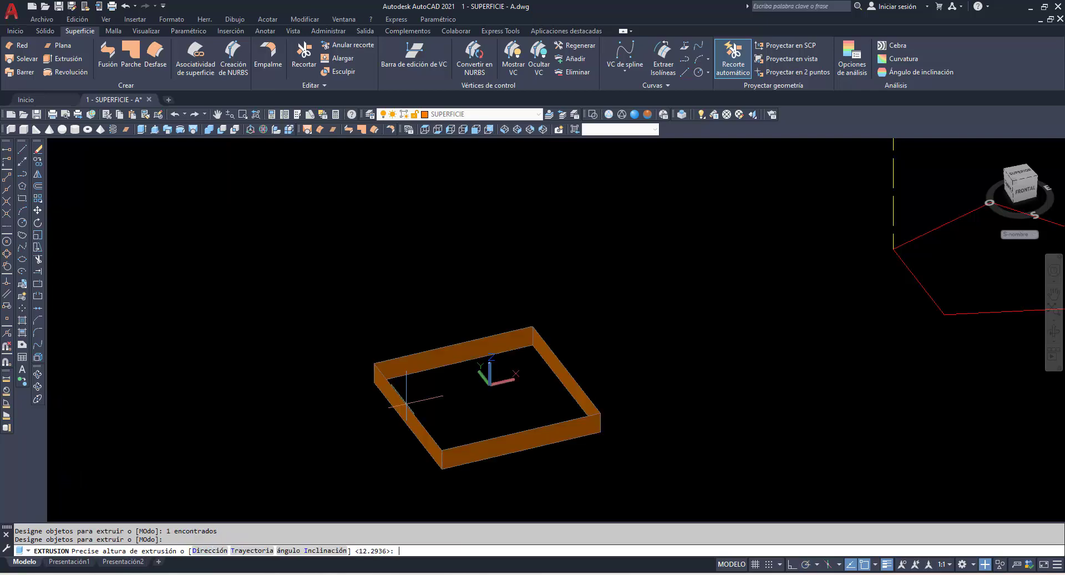
pyautogui.click(309, 551)
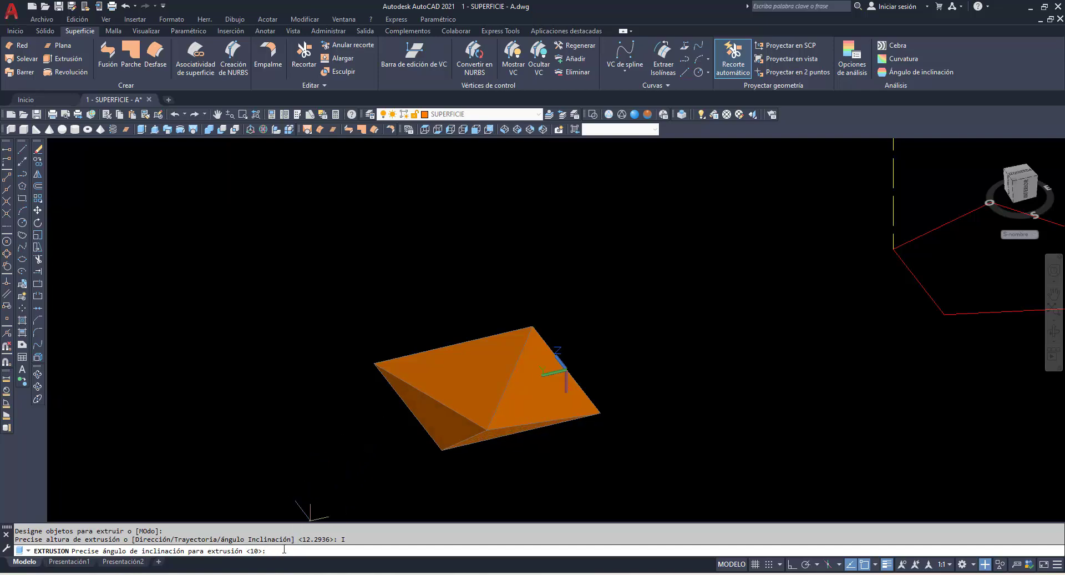
pyautogui.write('10')
pyautogui.press('Return')
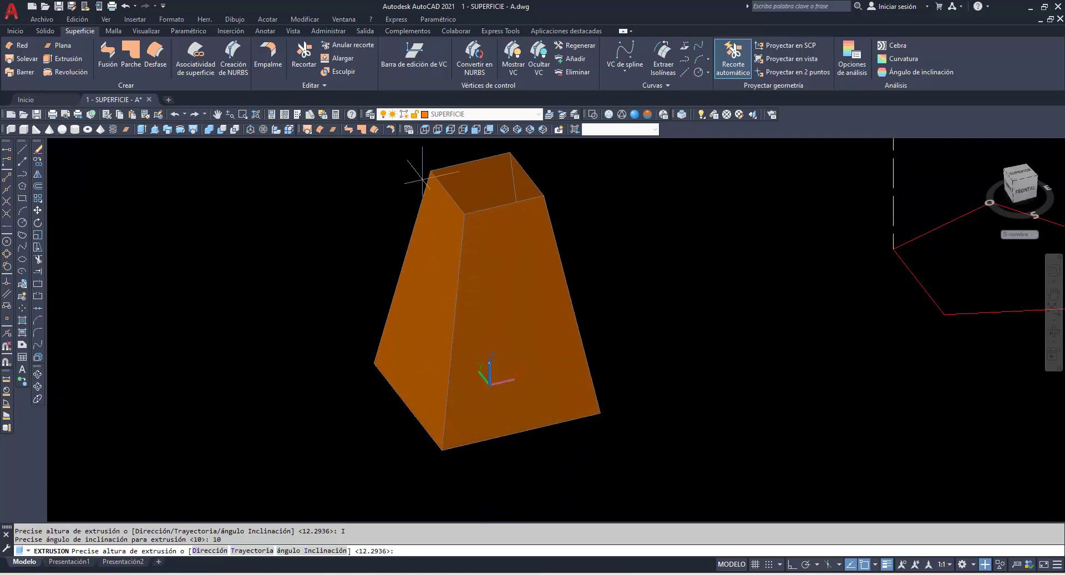
pyautogui.click(437, 160)
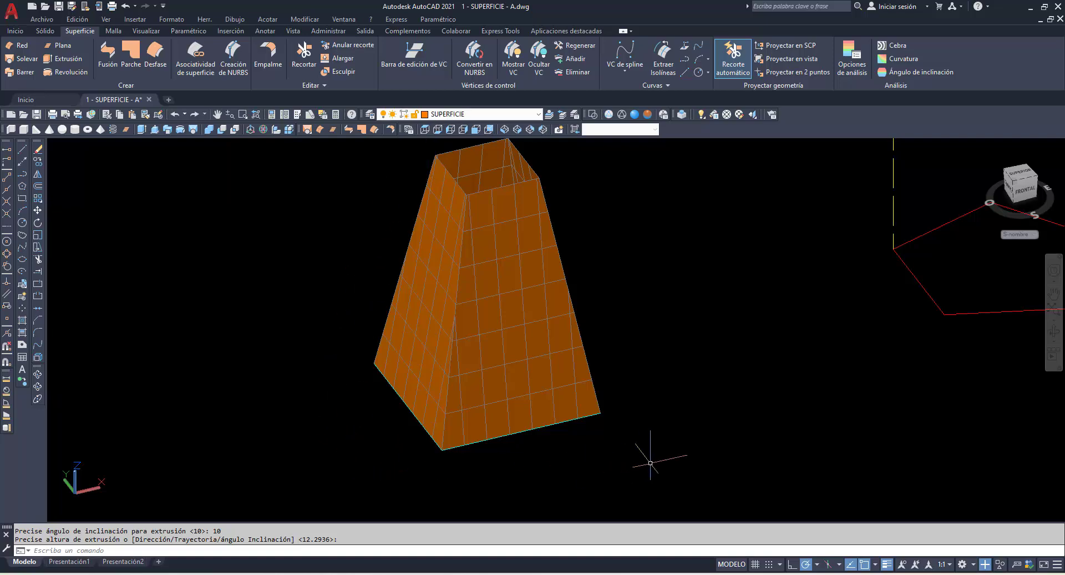
# Step: Orbit and zoom out around the pyramid, then pan toward the red polygon and path lines
pyautogui.click(38, 373)
pyautogui.moveTo(472, 381); pyautogui.dragTo(484, 470)
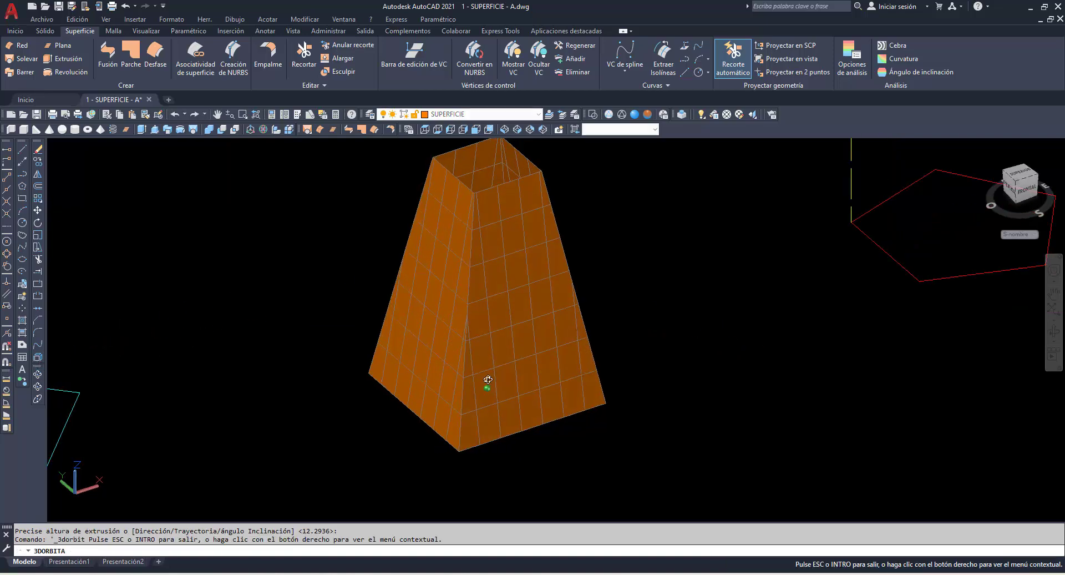
pyautogui.moveTo(457, 441)
pyautogui.mouseDown()
pyautogui.moveTo(488, 319)
pyautogui.moveTo(471, 398)
pyautogui.moveTo(495, 399)
pyautogui.mouseUp()
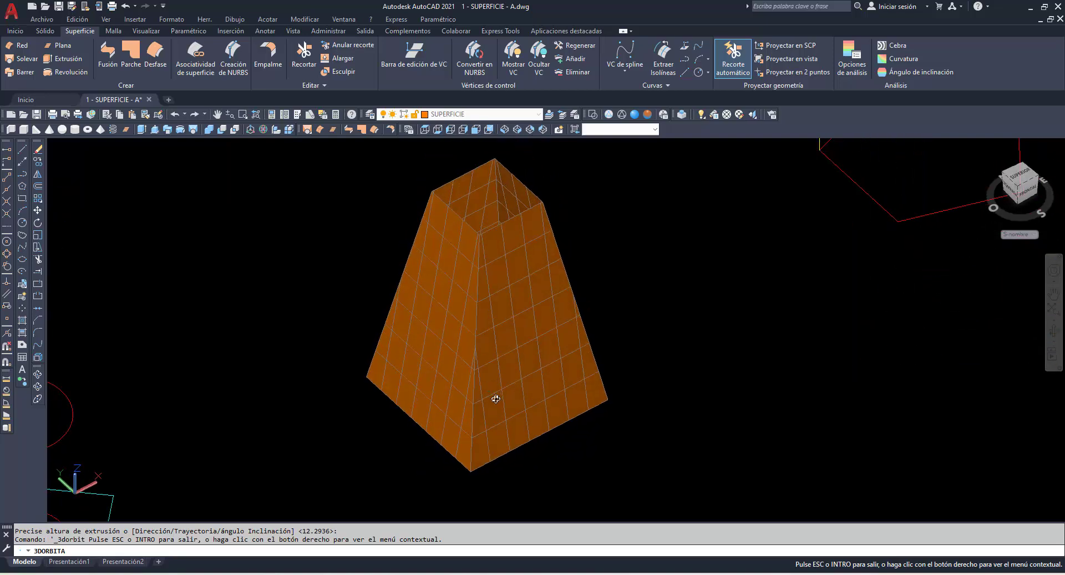
pyautogui.scroll(-2, 496, 399)
pyautogui.scroll(-2, 495, 399)
pyautogui.scroll(-1, 495, 399)
pyautogui.scroll(-1, 495, 398)
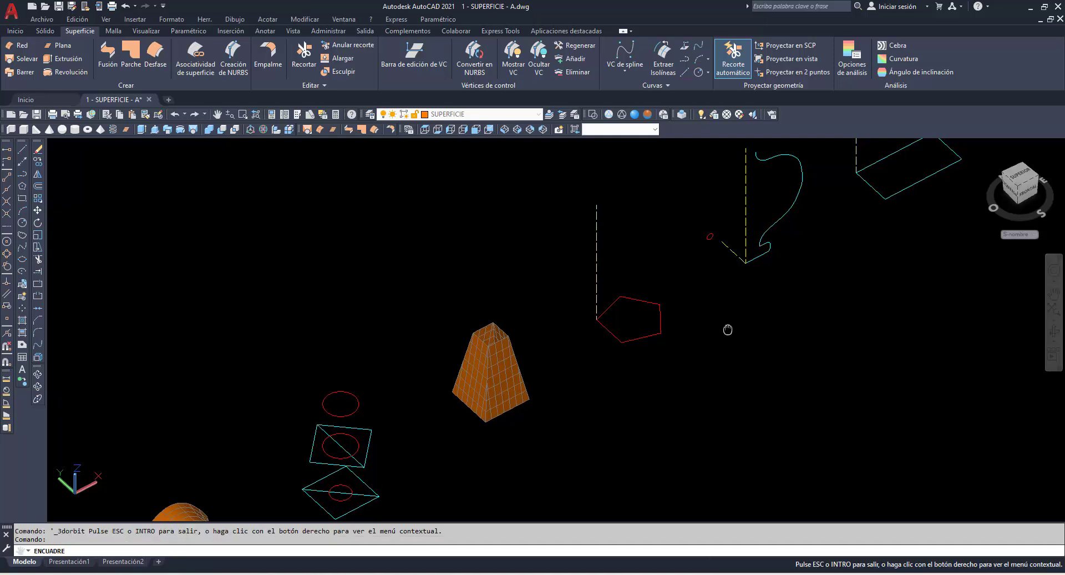
pyautogui.moveTo(725, 328)
pyautogui.mouseDown(button='middle')
pyautogui.moveTo(614, 318)
pyautogui.moveTo(578, 302)
pyautogui.moveTo(577, 373)
pyautogui.moveTo(472, 324)
pyautogui.mouseUp(button='middle')
pyautogui.scroll(1, 472, 324)
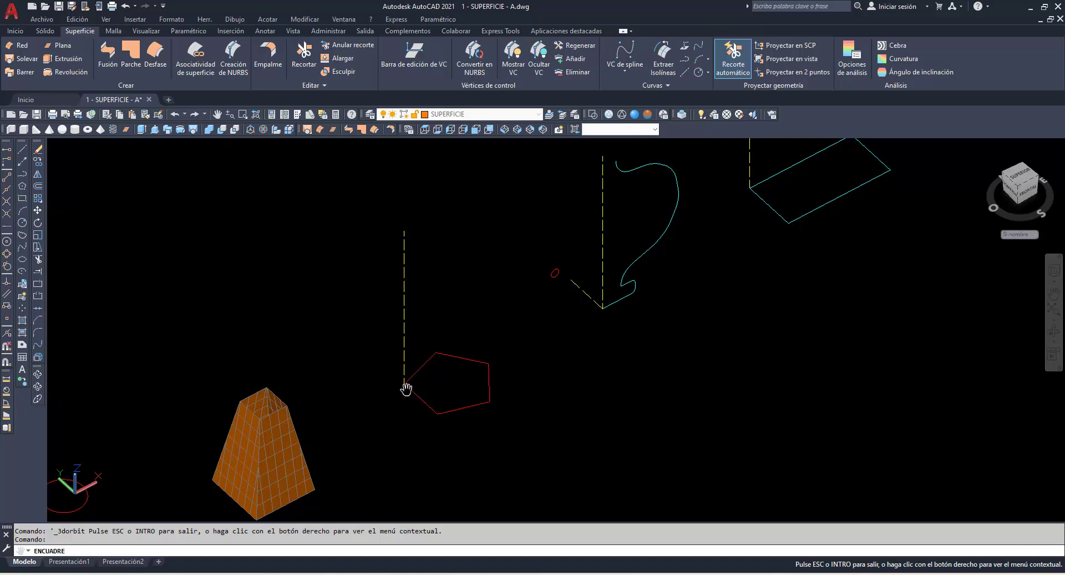
# Step: Re-orbit to frame the red polygon and dashed lines, then begin a surface extrusion
pyautogui.click(37, 374)
pyautogui.moveTo(297, 385); pyautogui.dragTo(307, 332)
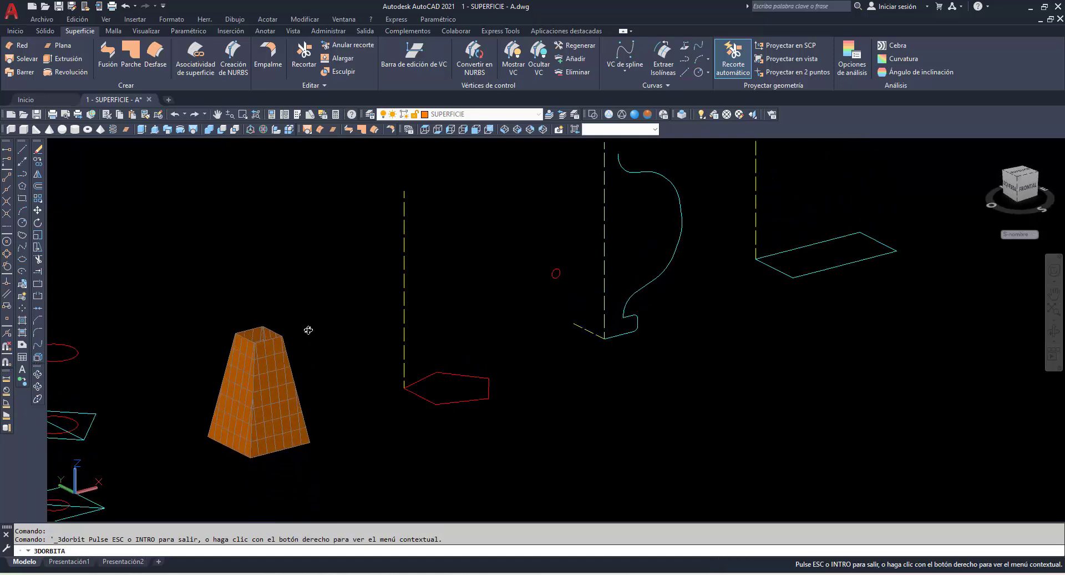
pyautogui.rightClick(272, 265)
pyautogui.click(288, 266)
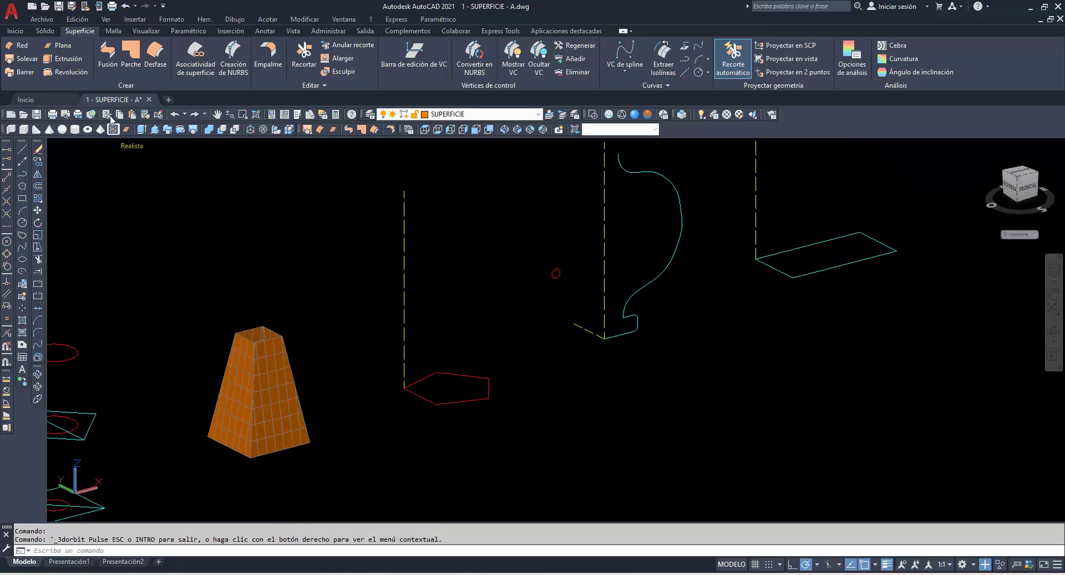
pyautogui.click(70, 58)
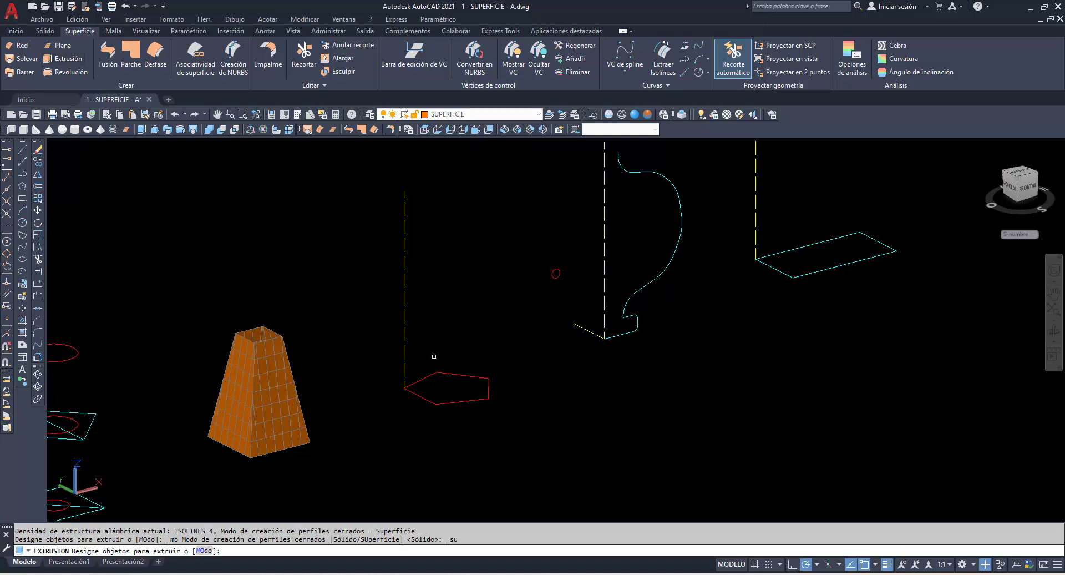
# Step: Trial-extrude the red polygon along the vertical dashed line, undo it, and select that line for 3D rotation
pyautogui.click(437, 371)
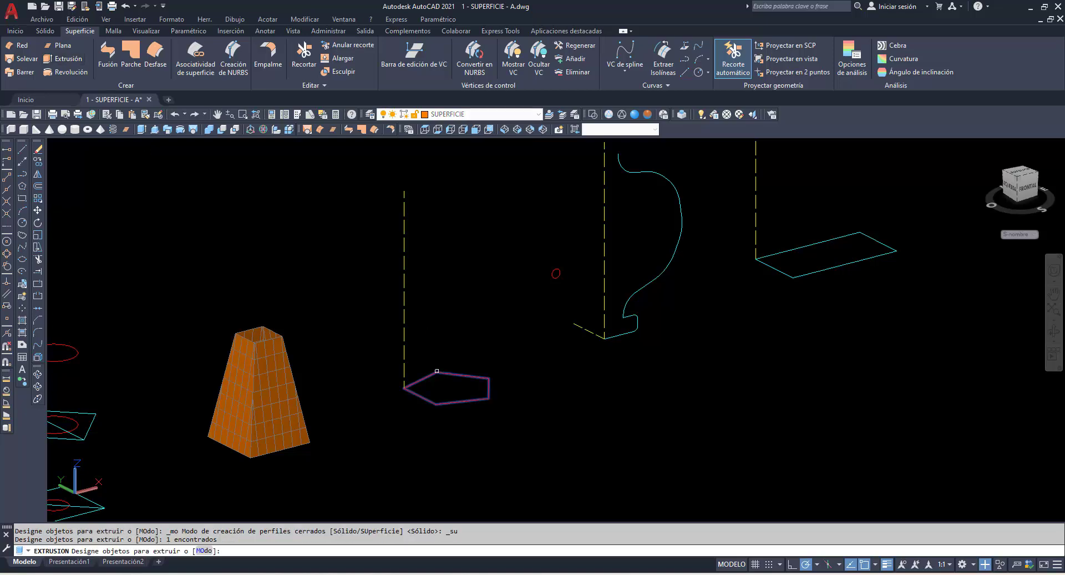
pyautogui.press('Return')
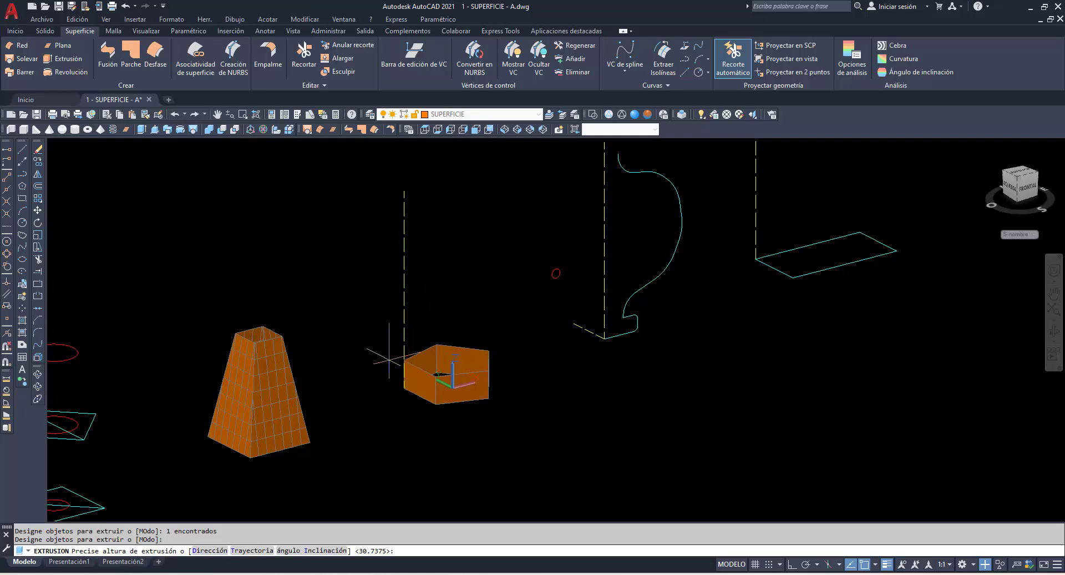
pyautogui.click(210, 550)
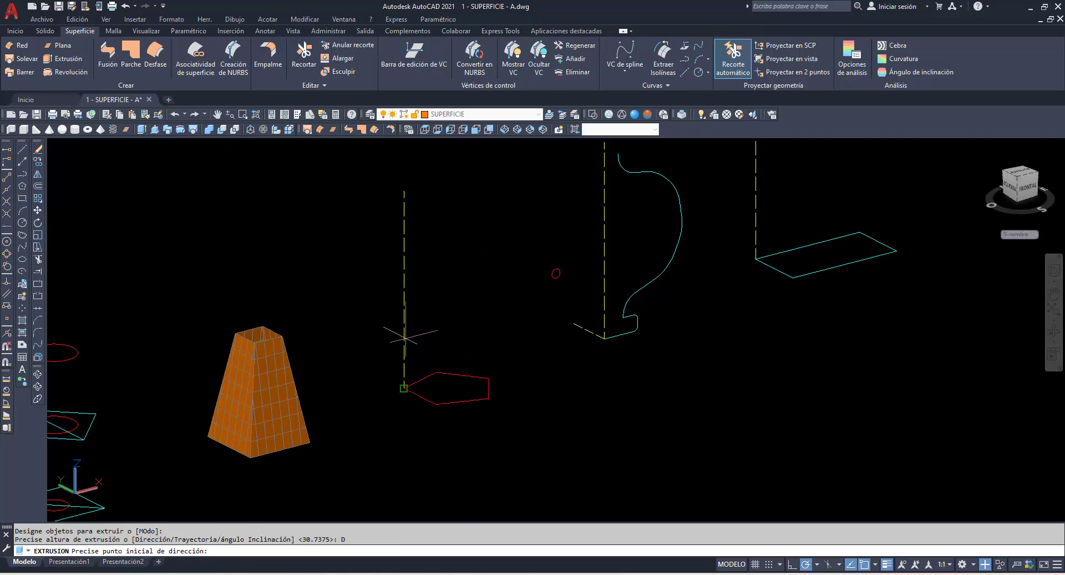
pyautogui.click(404, 387)
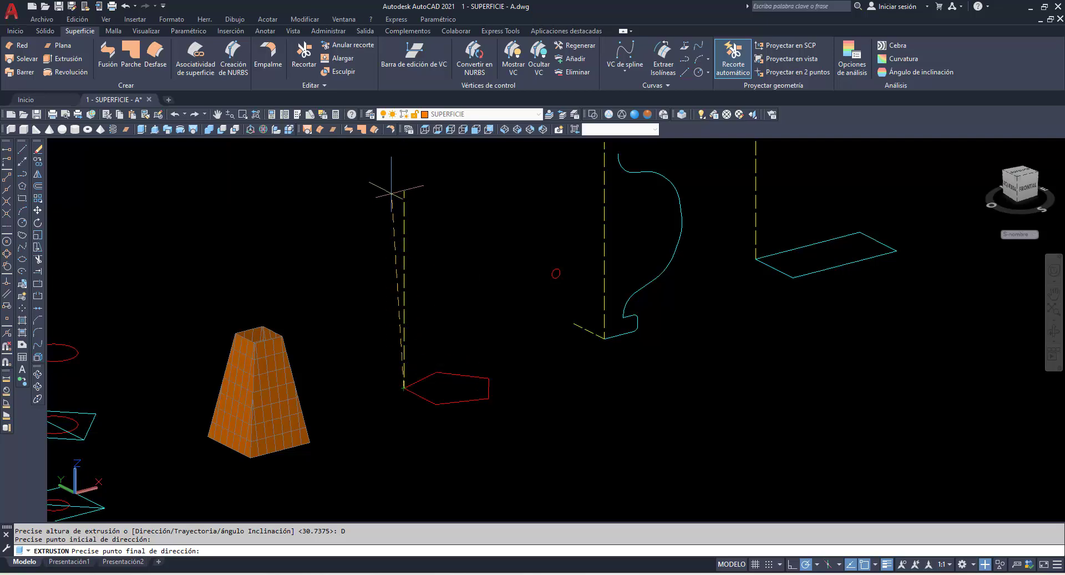
pyautogui.click(404, 191)
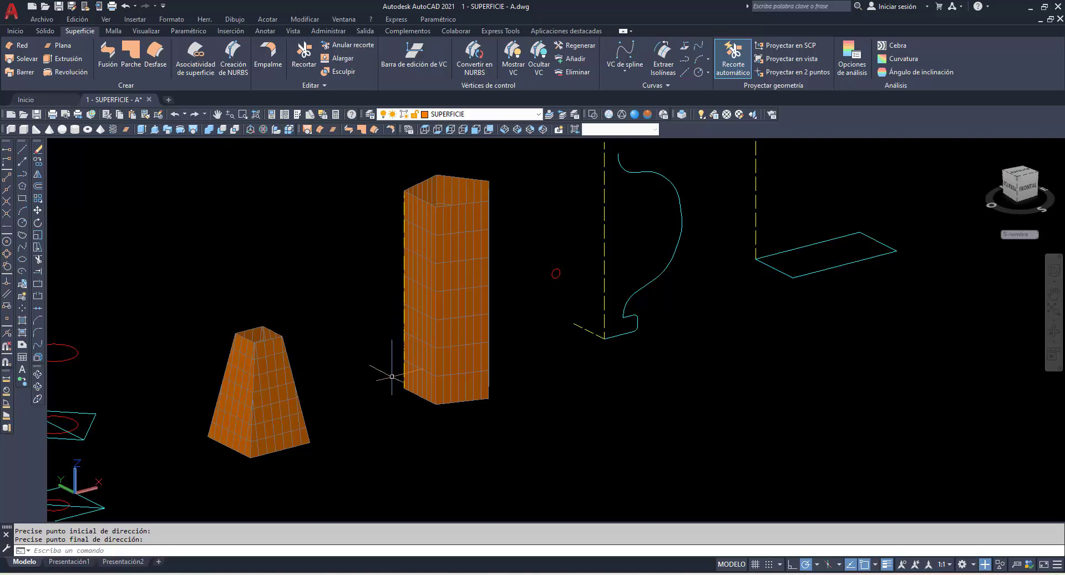
pyautogui.click(178, 115)
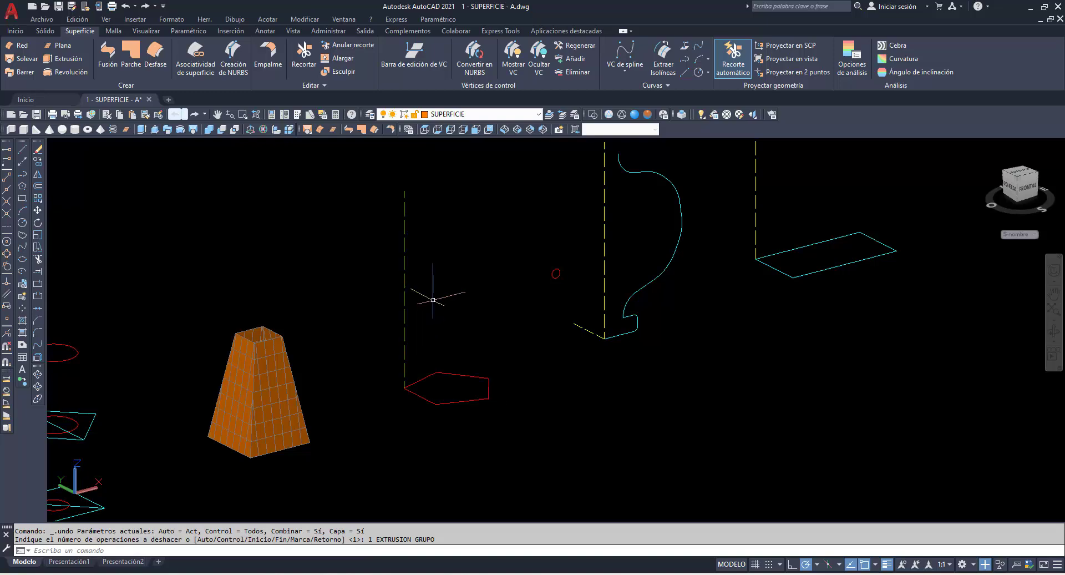
pyautogui.click(263, 131)
pyautogui.click(405, 328)
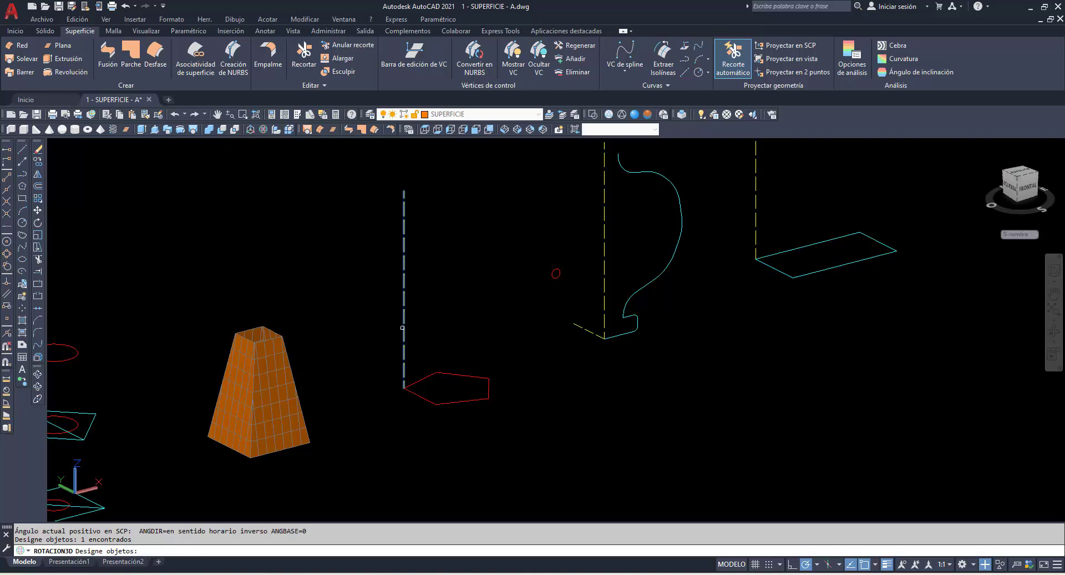
# Step: Tilt the dashed line by rotating it about the Y axis from its lower end
pyautogui.press('Return')
pyautogui.click(404, 387)
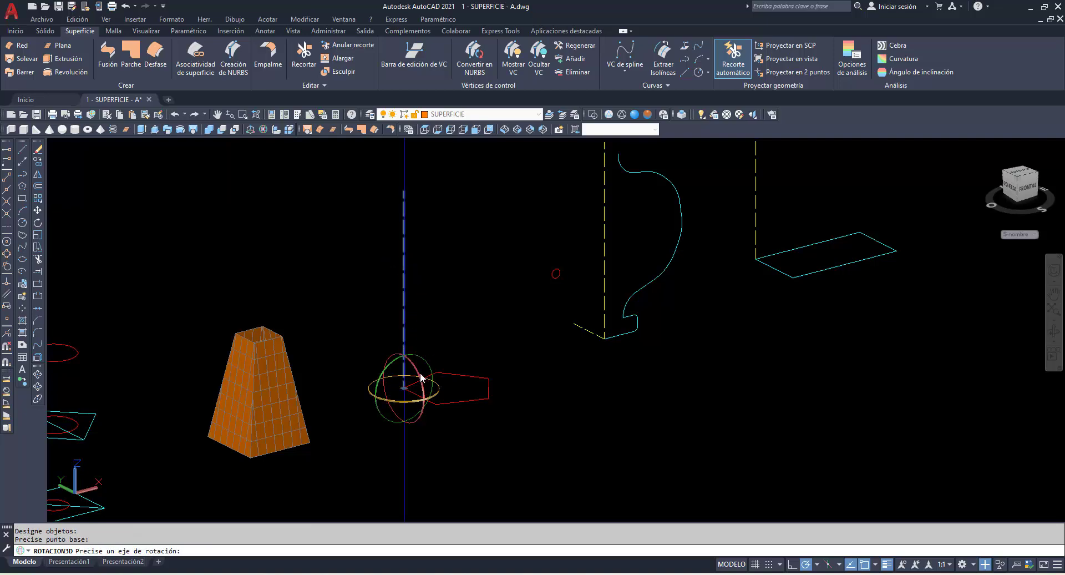
pyautogui.click(391, 367)
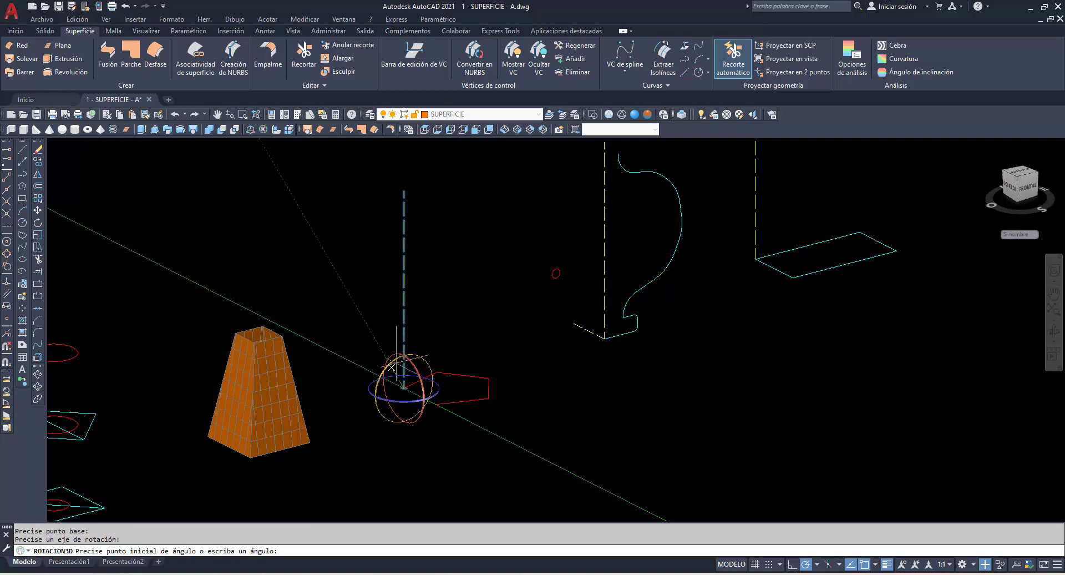
pyautogui.click(421, 313)
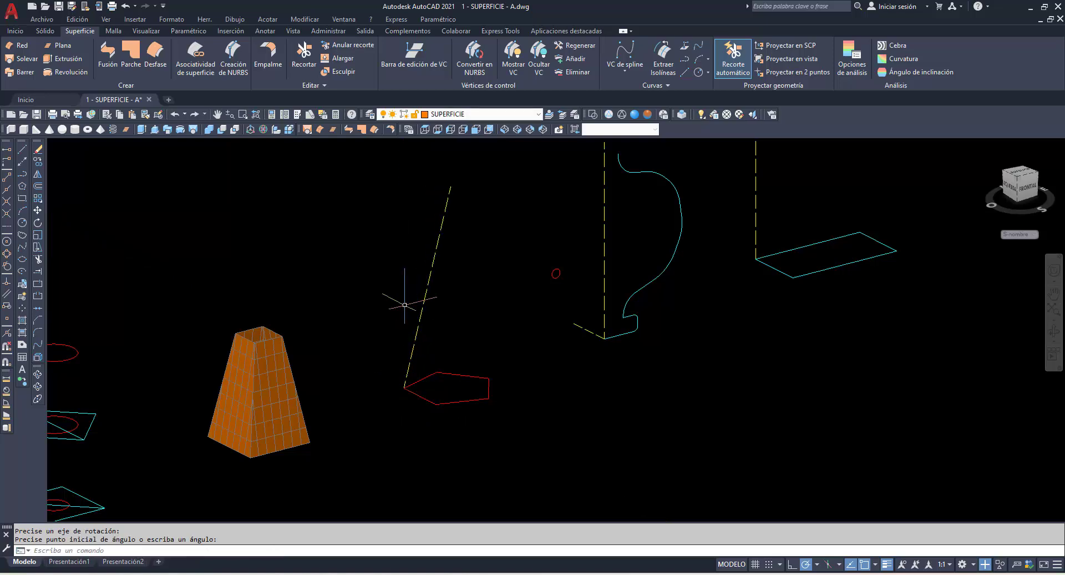
# Step: Extrude the red polygon along the tilted line's direction into a slanted prism surface
pyautogui.click(68, 60)
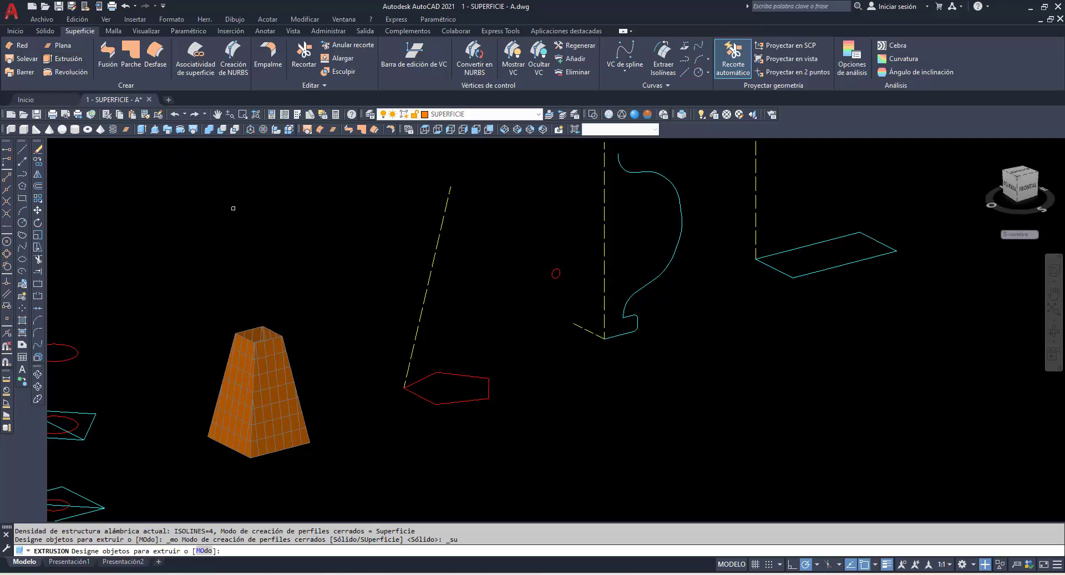
pyautogui.click(450, 372)
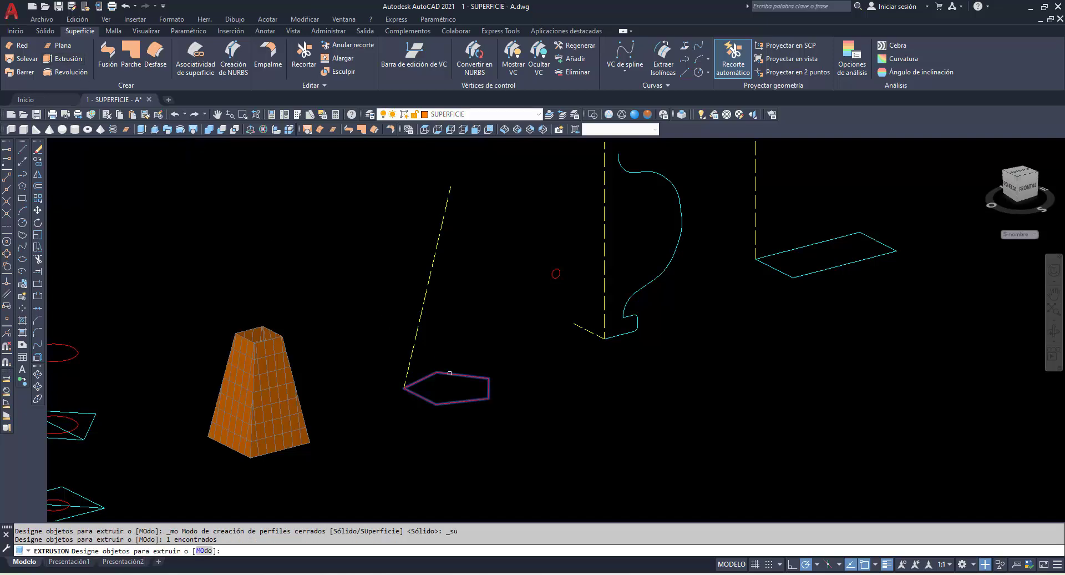
pyautogui.press('Return')
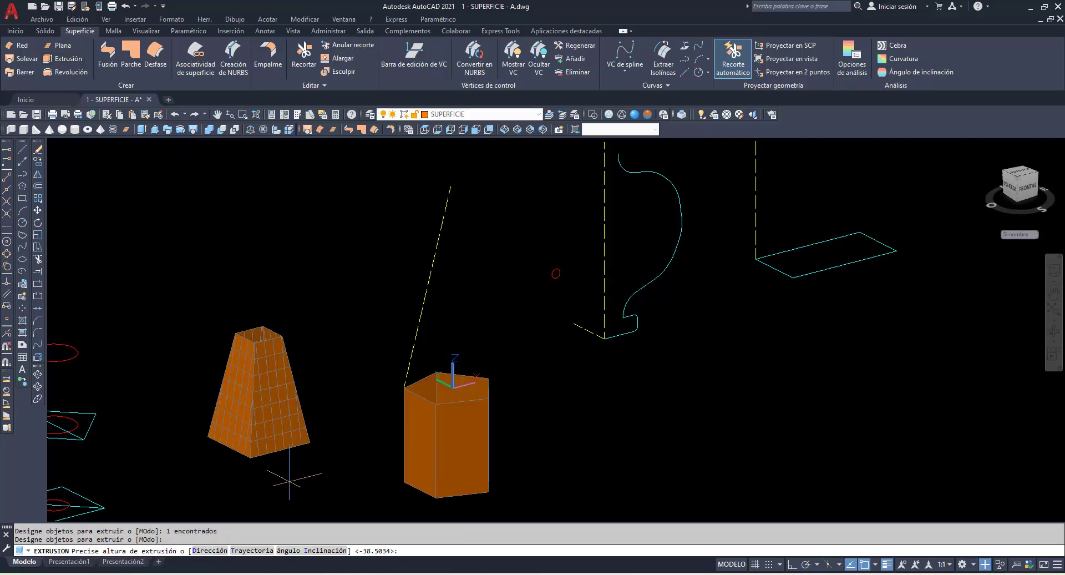
pyautogui.click(222, 551)
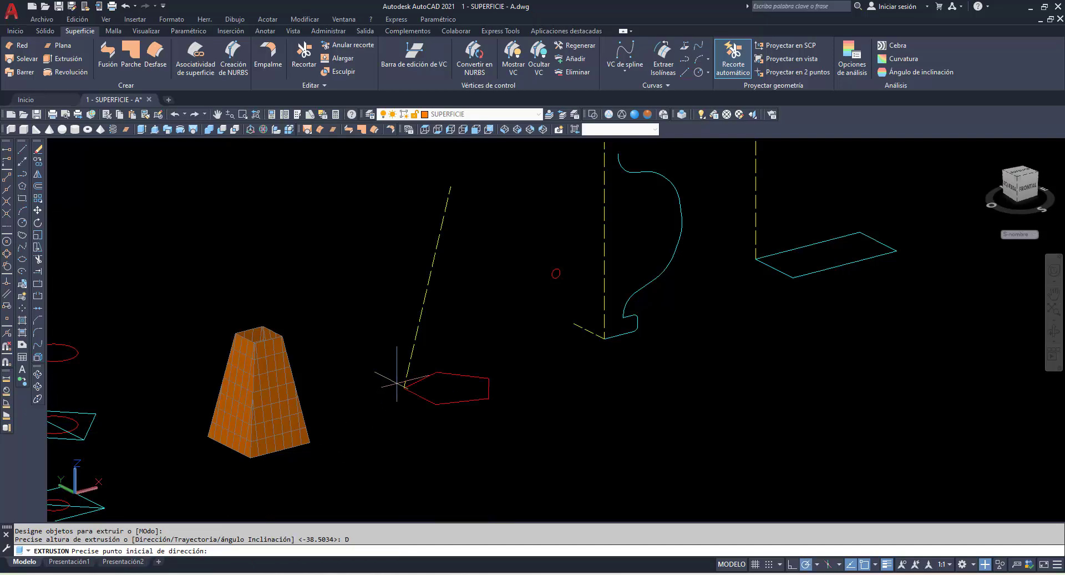
pyautogui.click(404, 387)
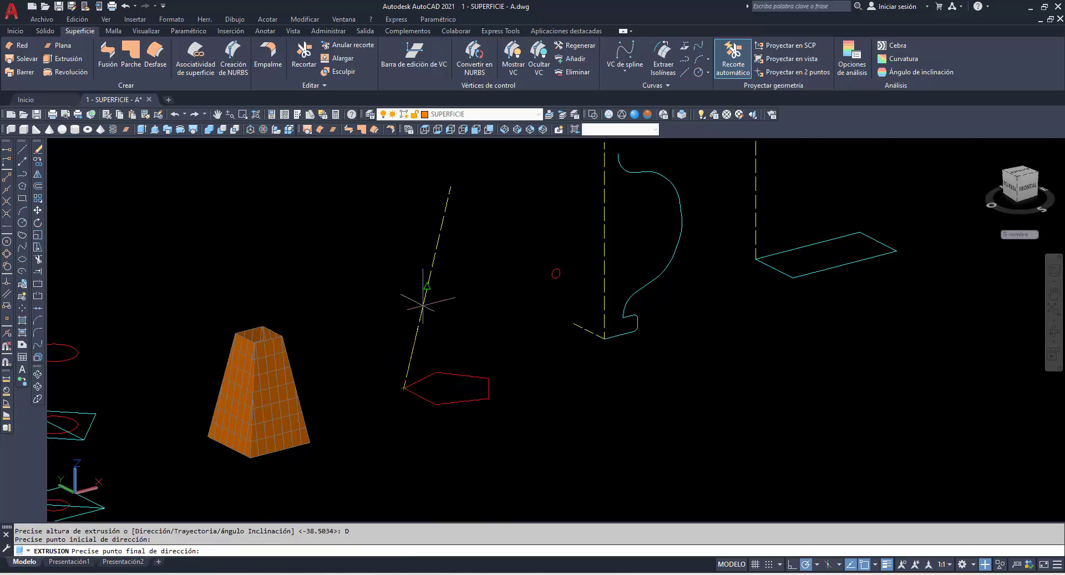
pyautogui.click(451, 186)
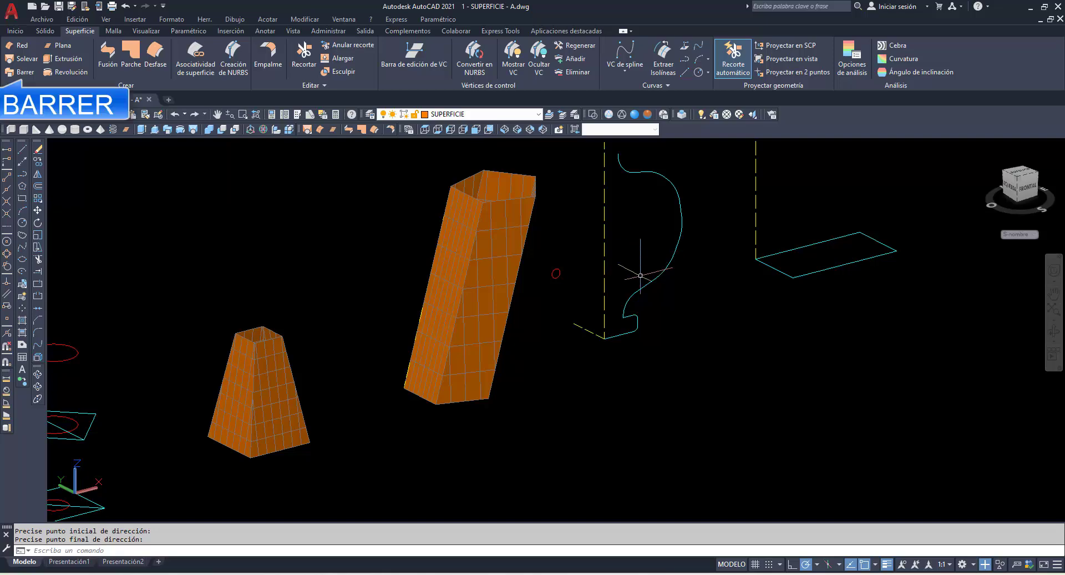
# Step: Undo the slanted prism, test-sweep the red polygon up the dashed line, undo it, and restart Barrer
pyautogui.hotkey('ctrl', 'z')
pyautogui.click(20, 72)
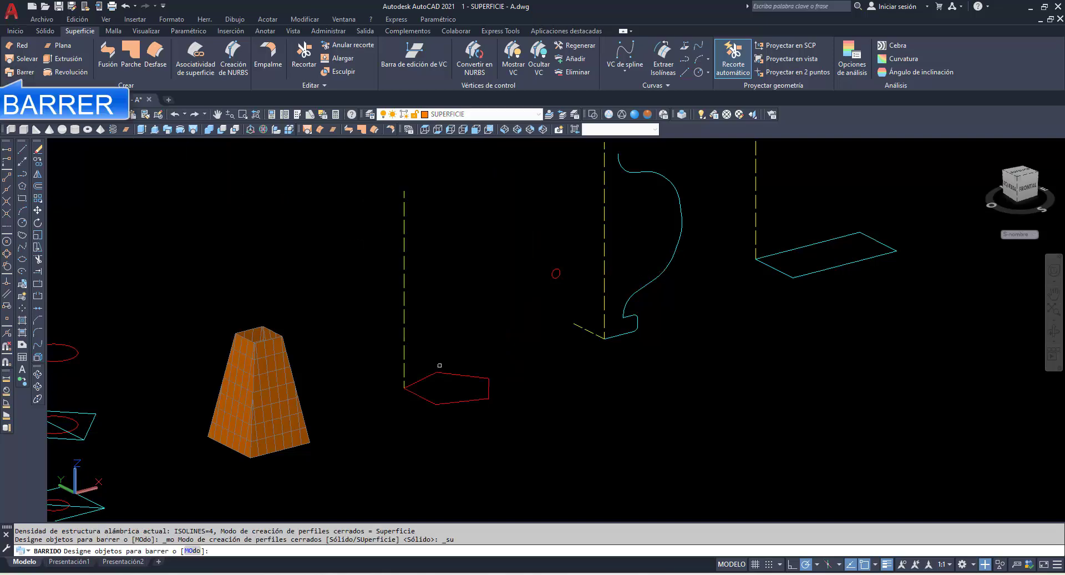
pyautogui.click(442, 373)
pyautogui.press('Return')
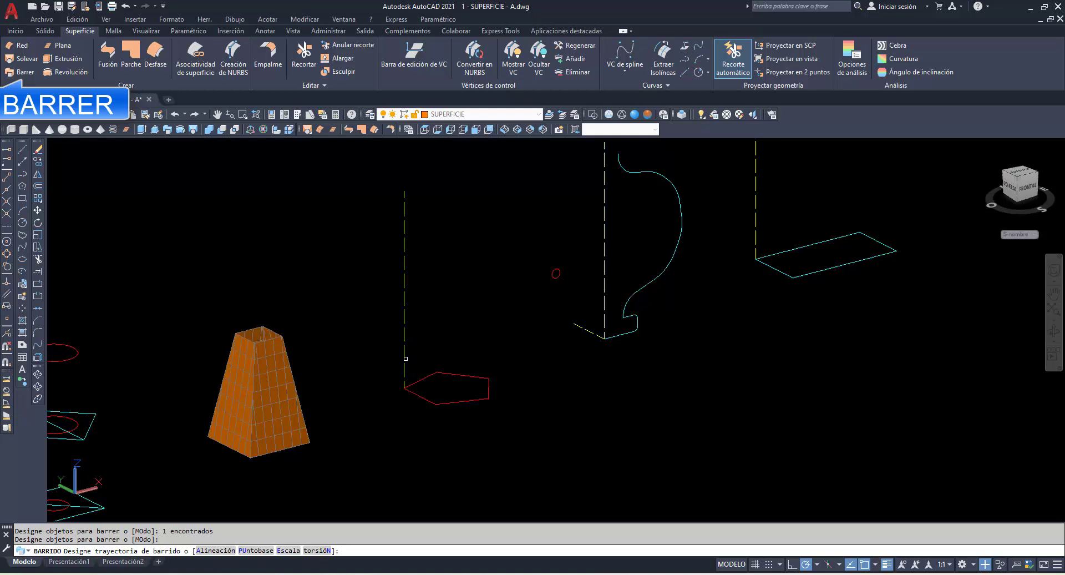
pyautogui.click(389, 357)
pyautogui.click(403, 360)
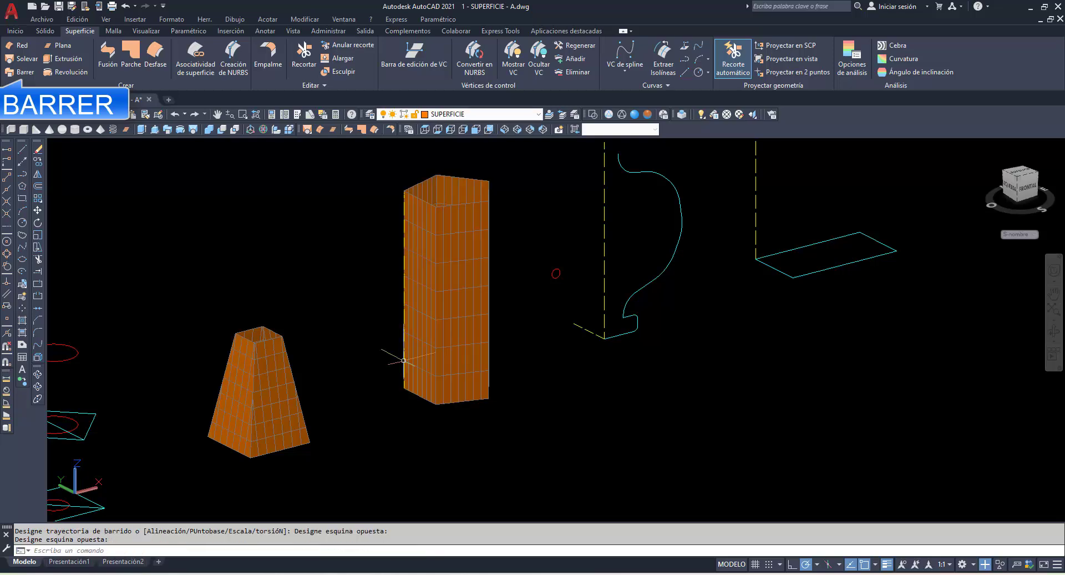
pyautogui.click(176, 115)
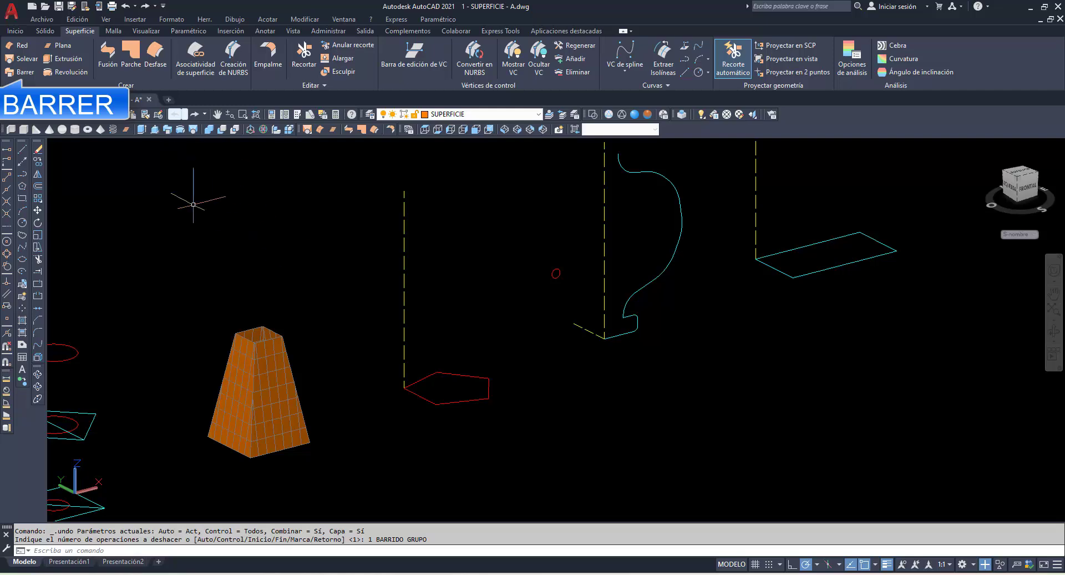
pyautogui.click(20, 73)
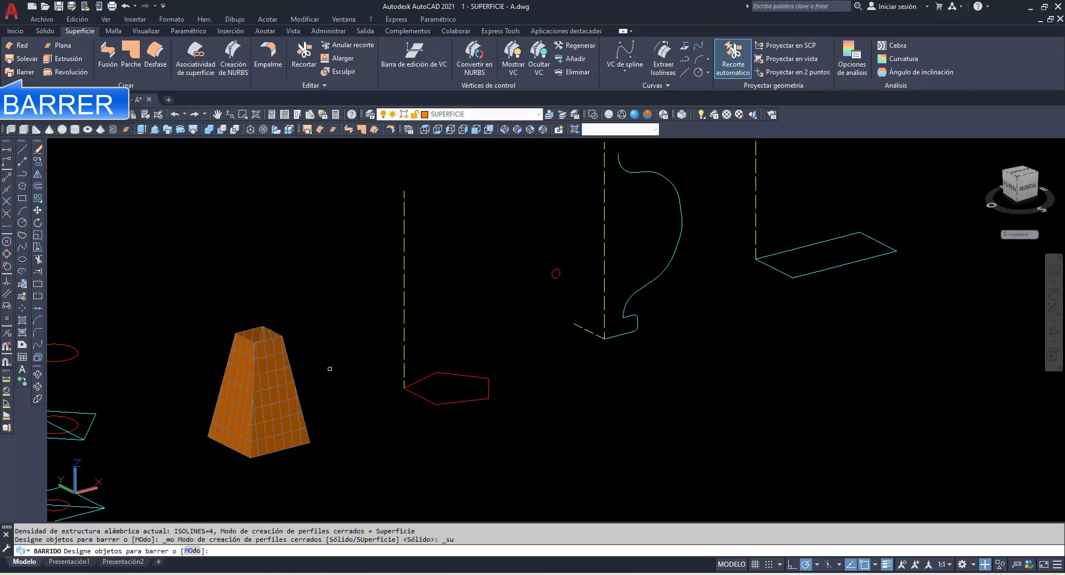
pyautogui.click(415, 392)
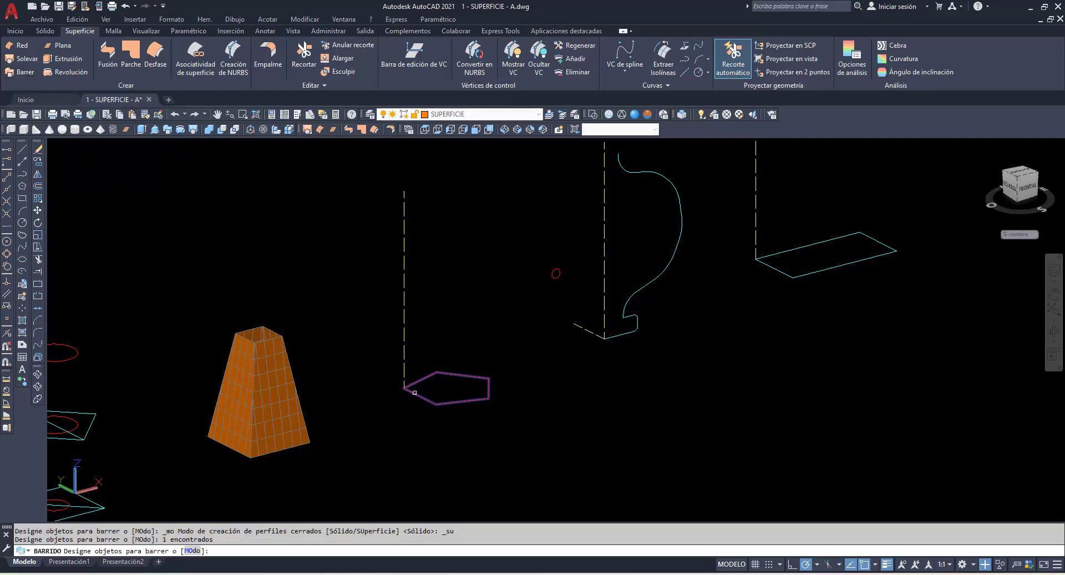
pyautogui.press('Return')
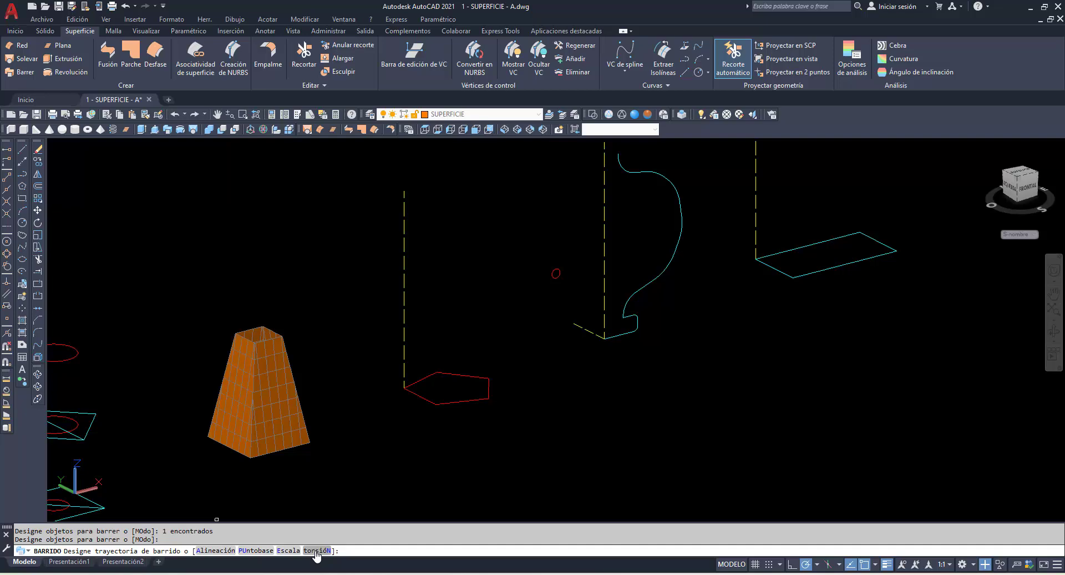
pyautogui.click(316, 551)
pyautogui.write('30')
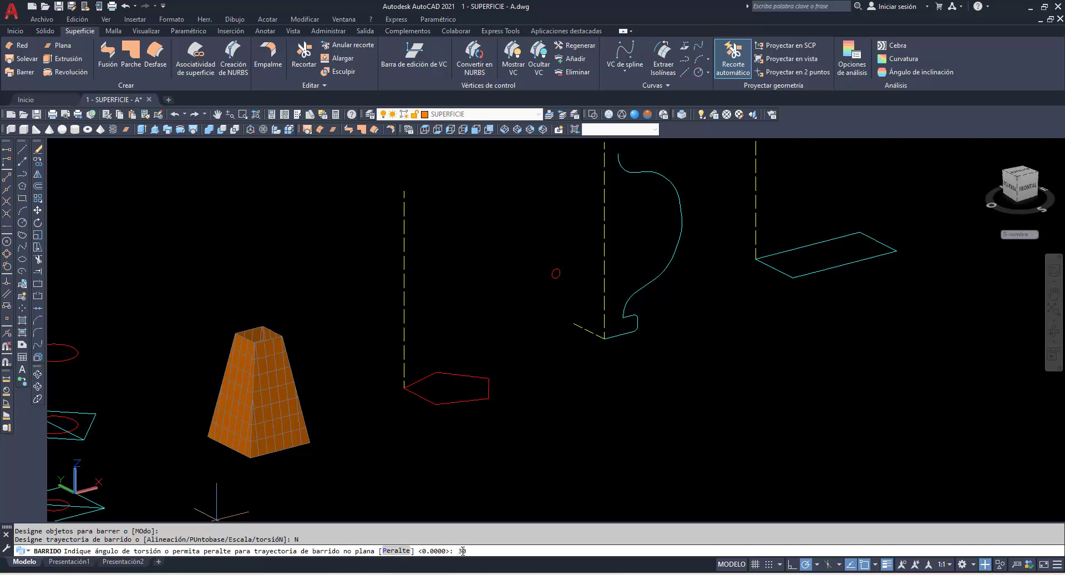
pyautogui.press('Return')
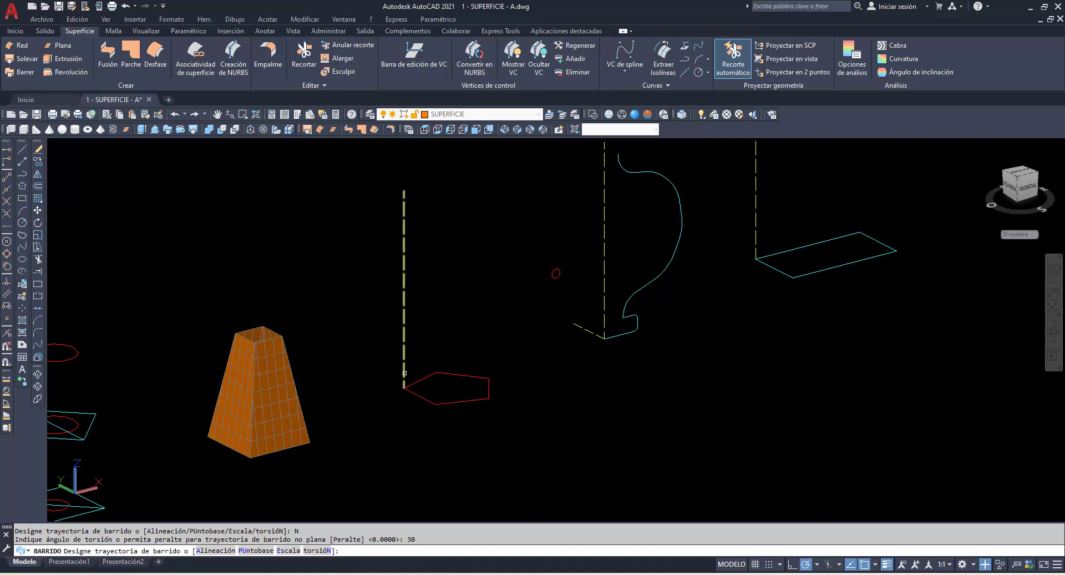
pyautogui.click(404, 372)
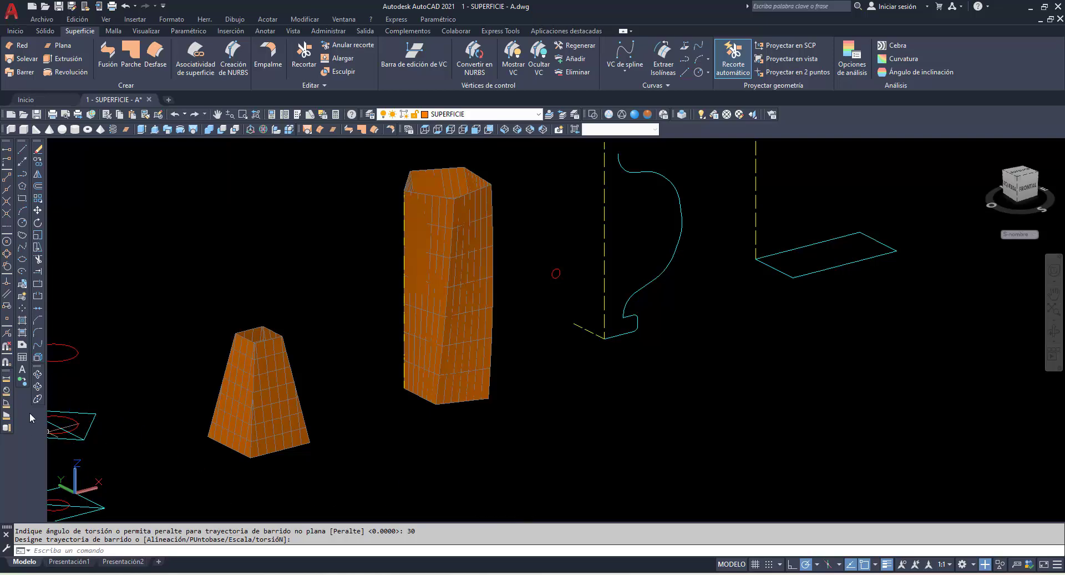
pyautogui.click(38, 374)
pyautogui.moveTo(299, 289)
pyautogui.mouseDown()
pyautogui.moveTo(314, 345)
pyautogui.moveTo(287, 292)
pyautogui.mouseUp()
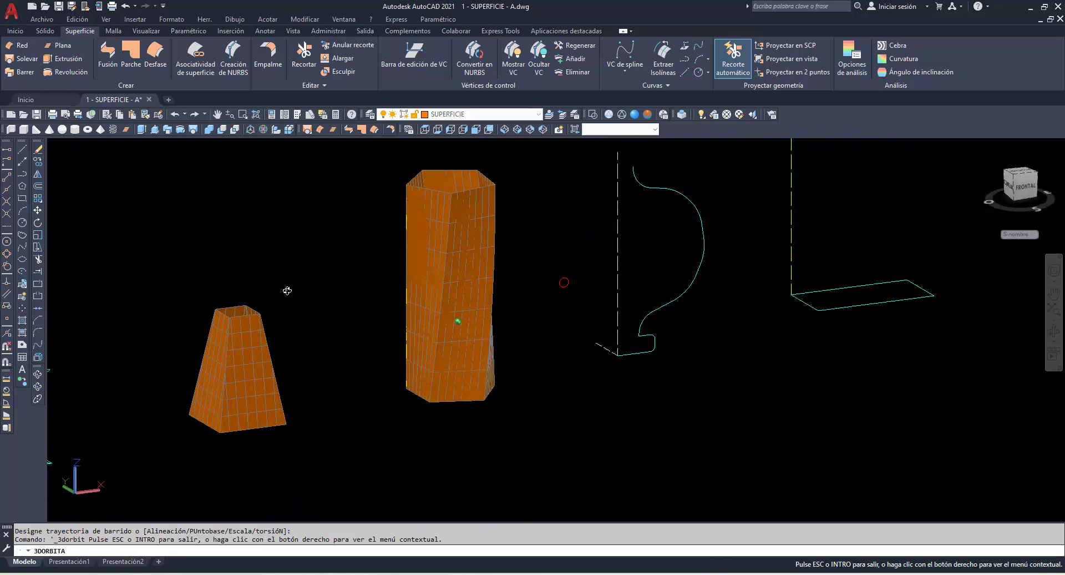
pyautogui.rightClick(246, 210)
pyautogui.click(275, 218)
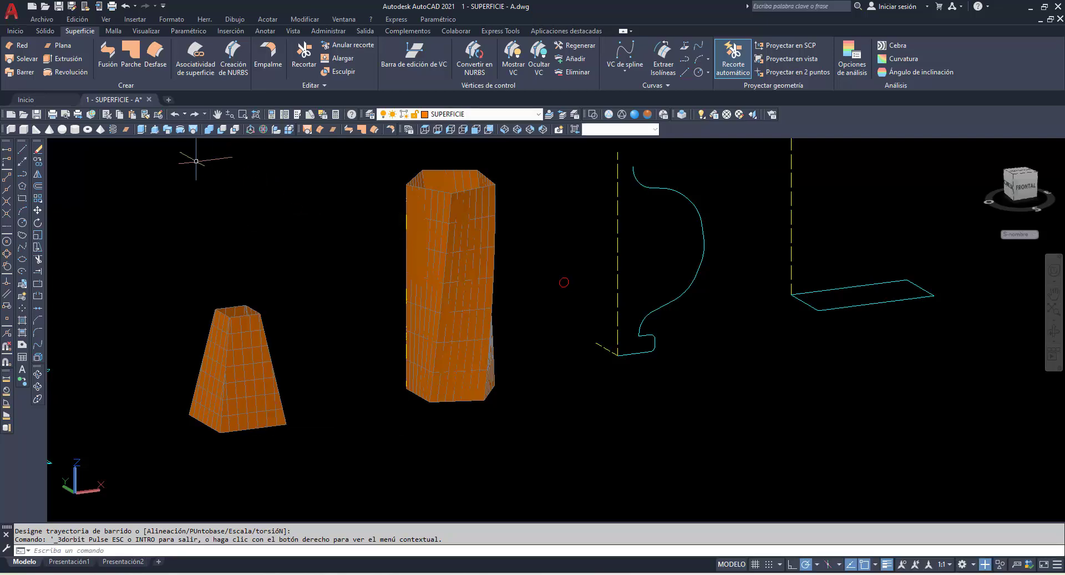
pyautogui.click(176, 114)
pyautogui.click(177, 115)
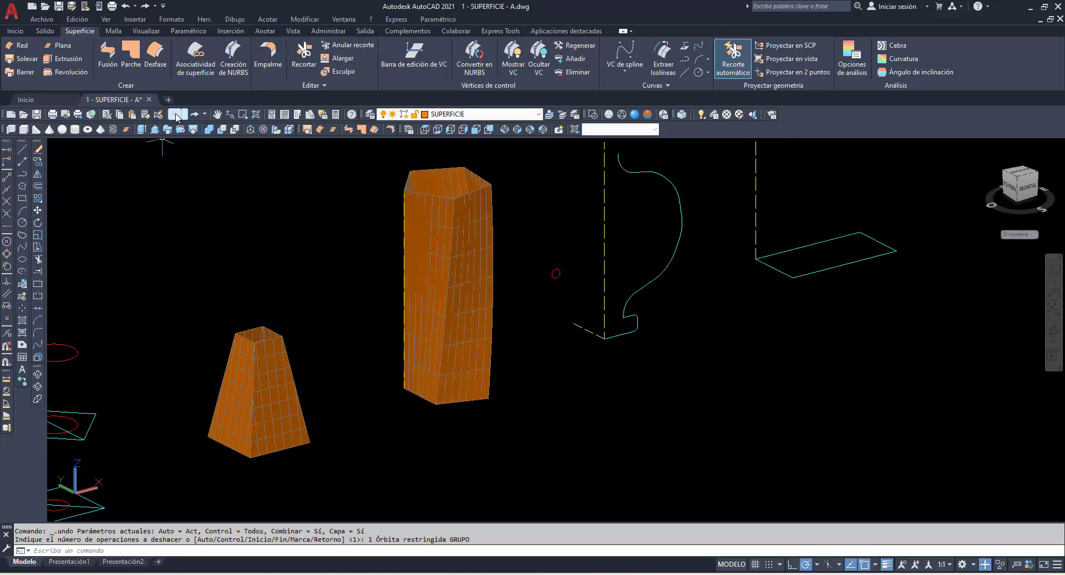
pyautogui.click(25, 72)
pyautogui.click(435, 373)
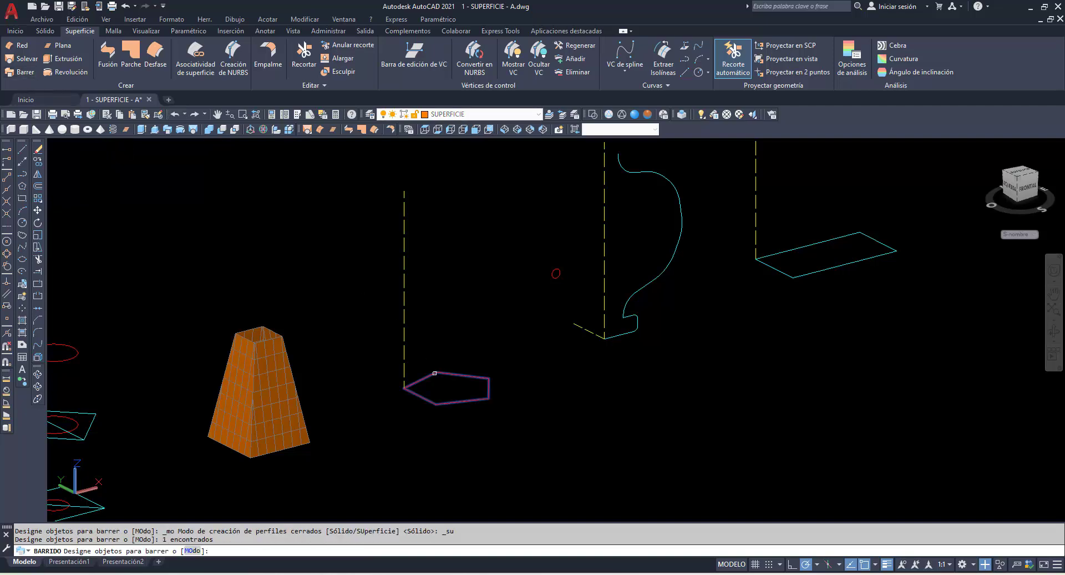
pyautogui.press('Return')
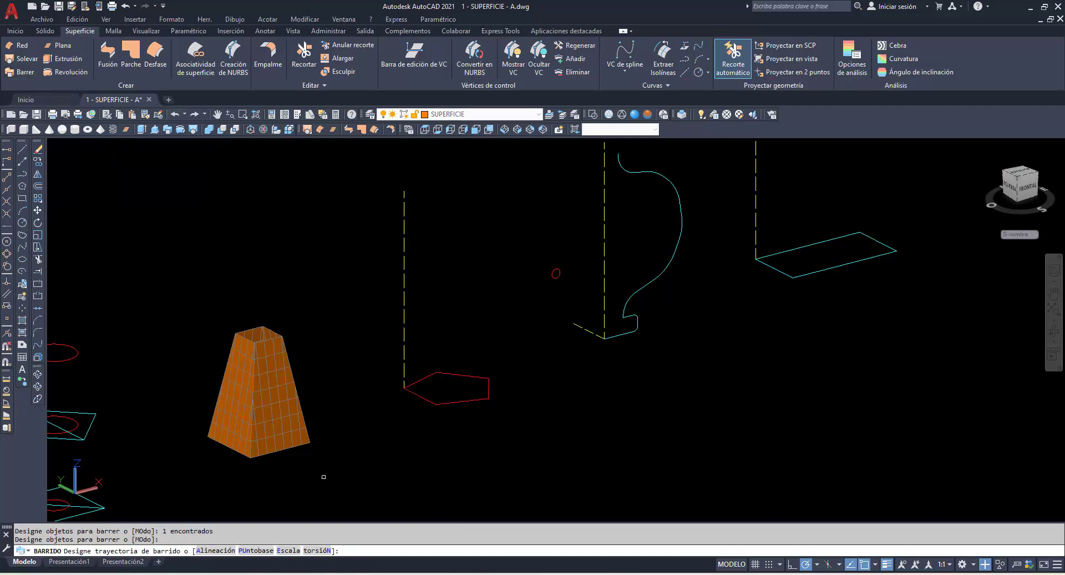
pyautogui.write('E')
pyautogui.press('Return')
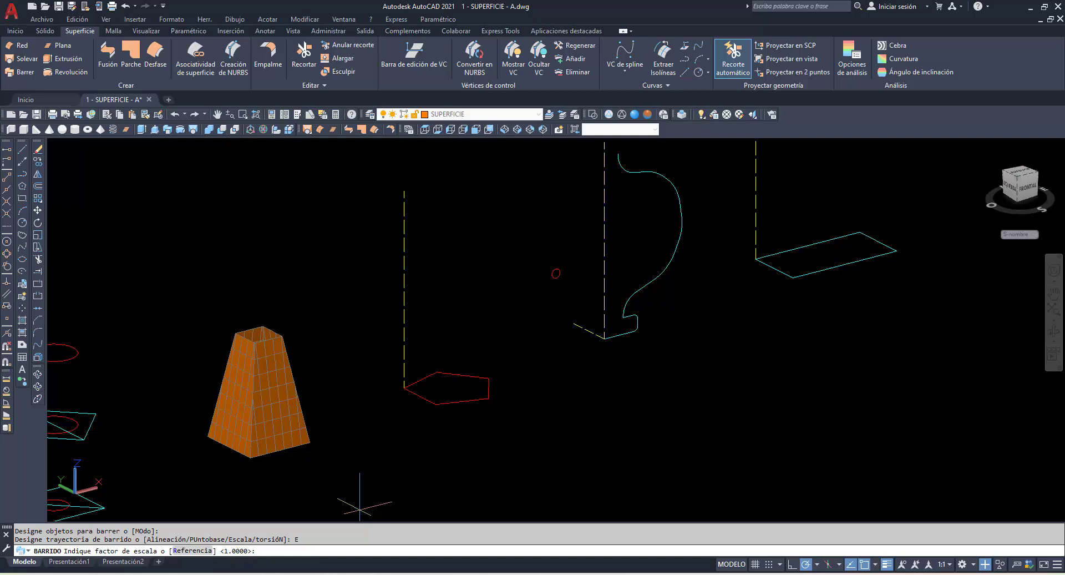
pyautogui.press('Return')
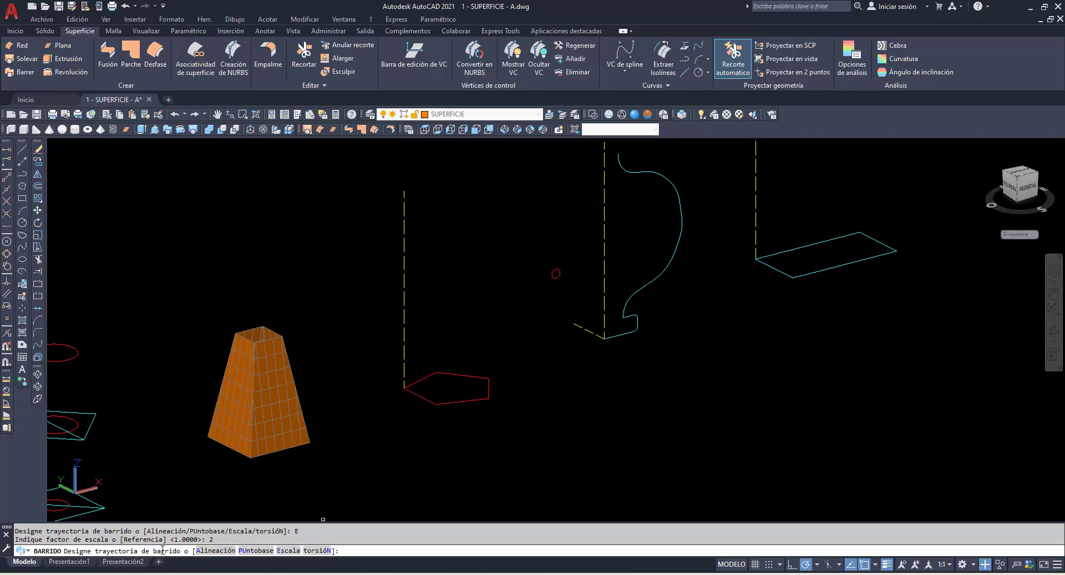
pyautogui.click(402, 369)
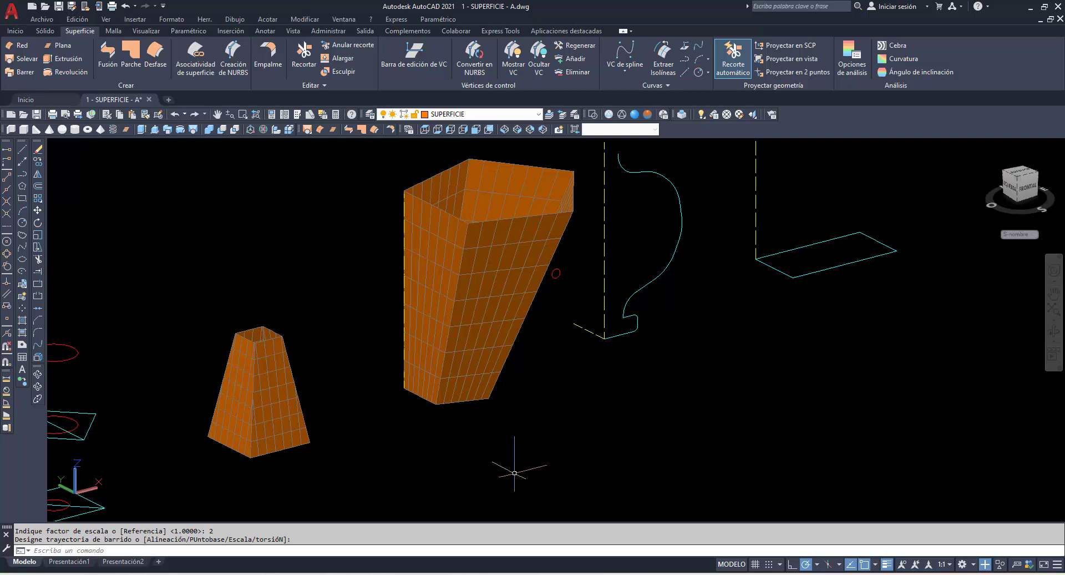
pyautogui.click(174, 115)
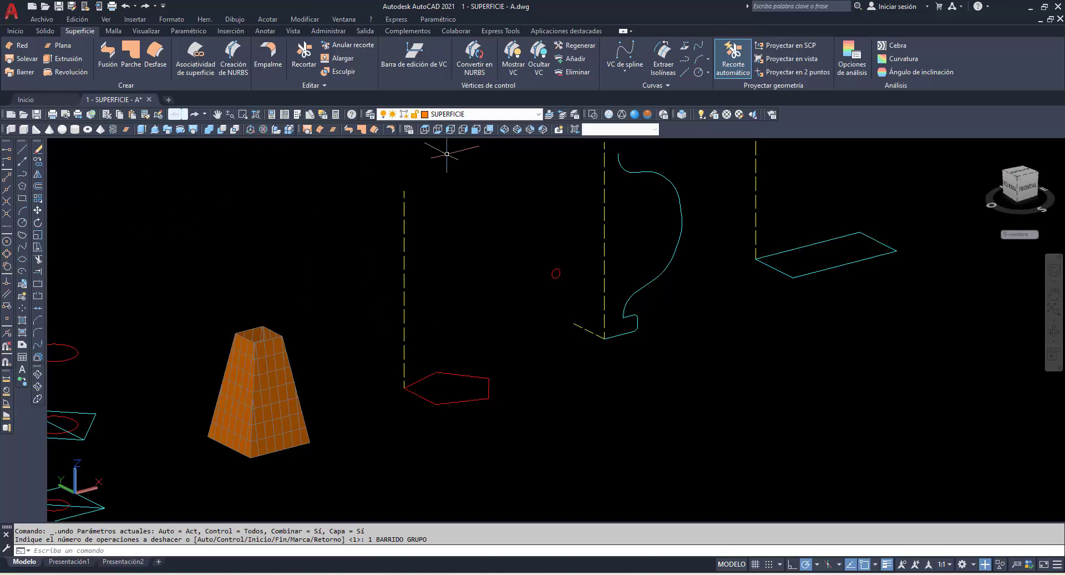
# Step: Make aux 2 the current layer and draw a line between the pentagon's left and right vertices
pyautogui.click(482, 113)
pyautogui.click(438, 165)
pyautogui.click(23, 149)
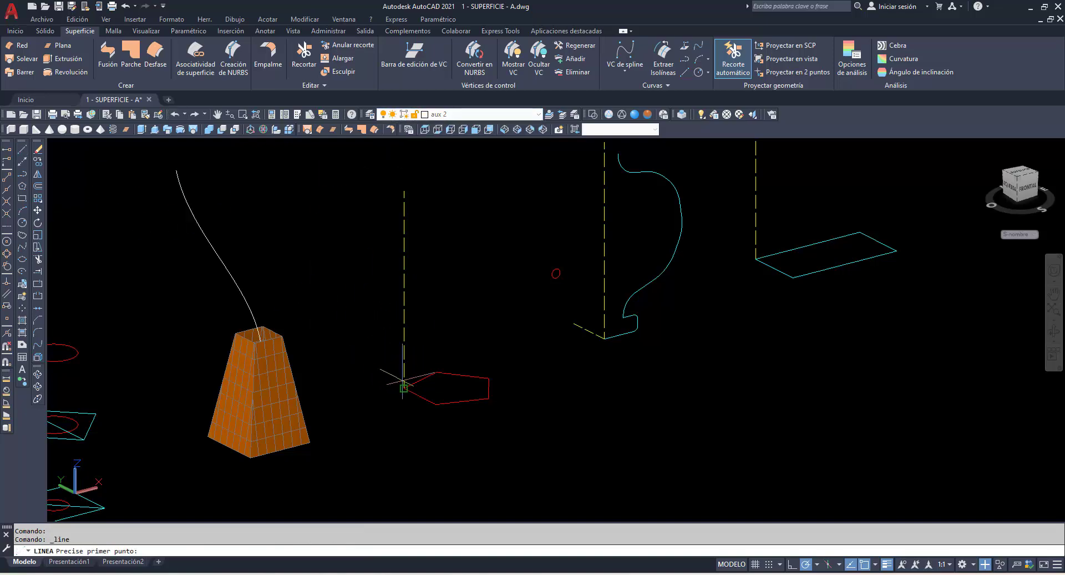
pyautogui.click(404, 387)
pyautogui.click(488, 387)
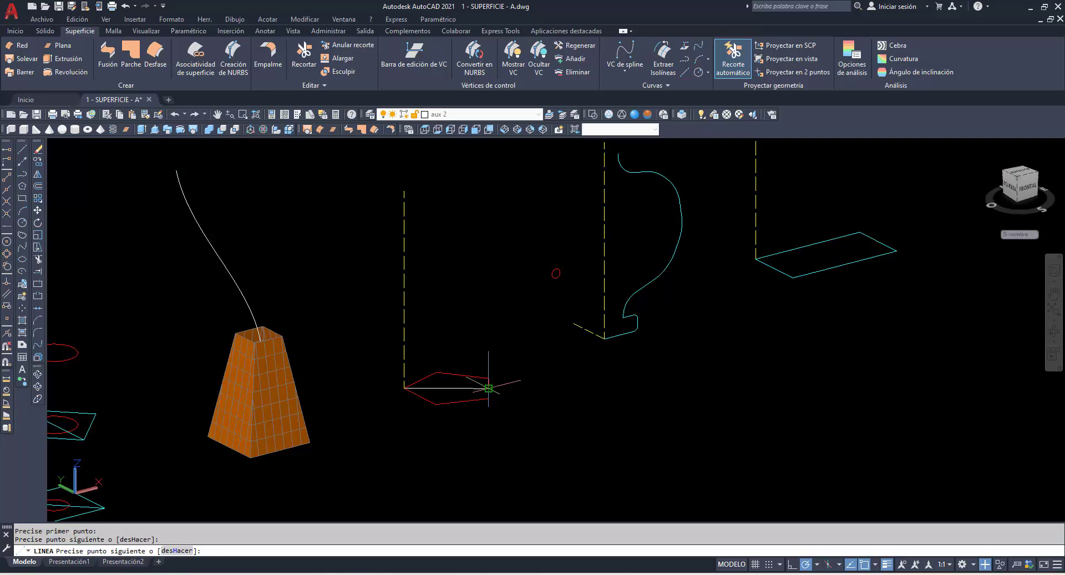
pyautogui.press('Escape')
# Step: Move the vertical dashed path line from its bottom end to the midpoint across the pentagon
pyautogui.click(38, 210)
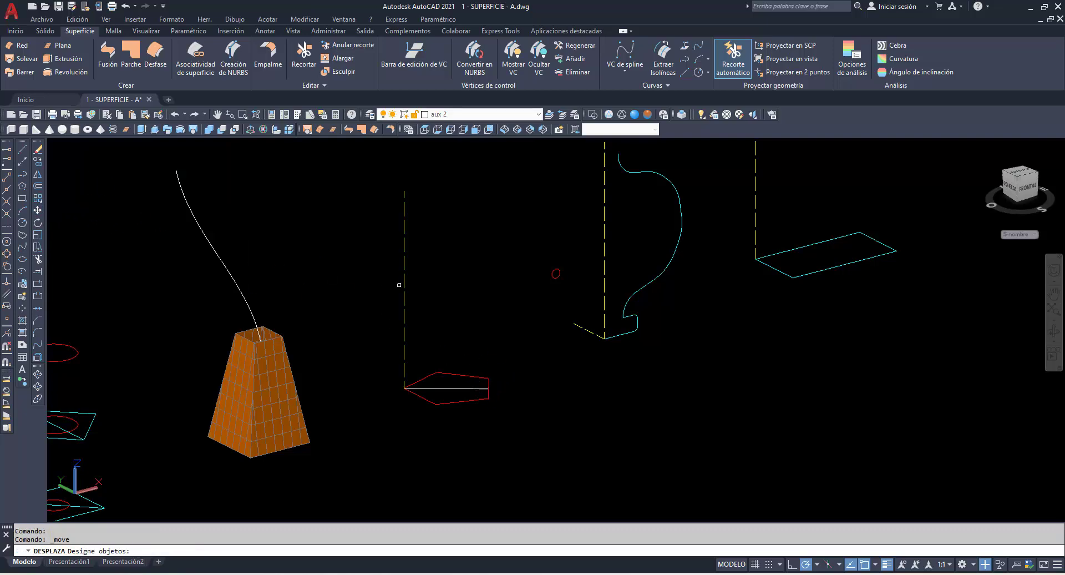
pyautogui.click(404, 313)
pyautogui.press('Return')
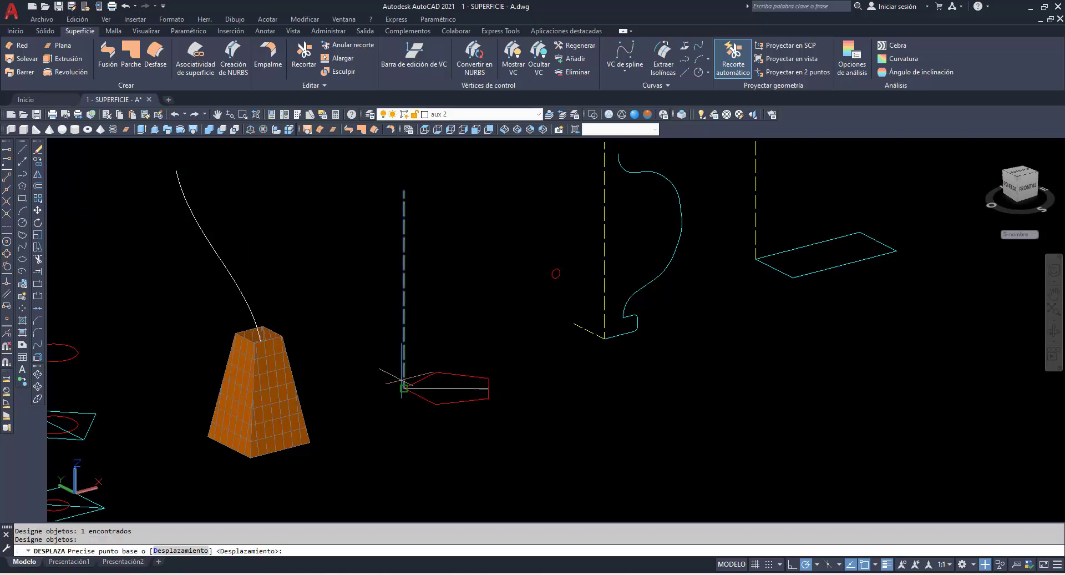
pyautogui.click(404, 387)
pyautogui.click(453, 385)
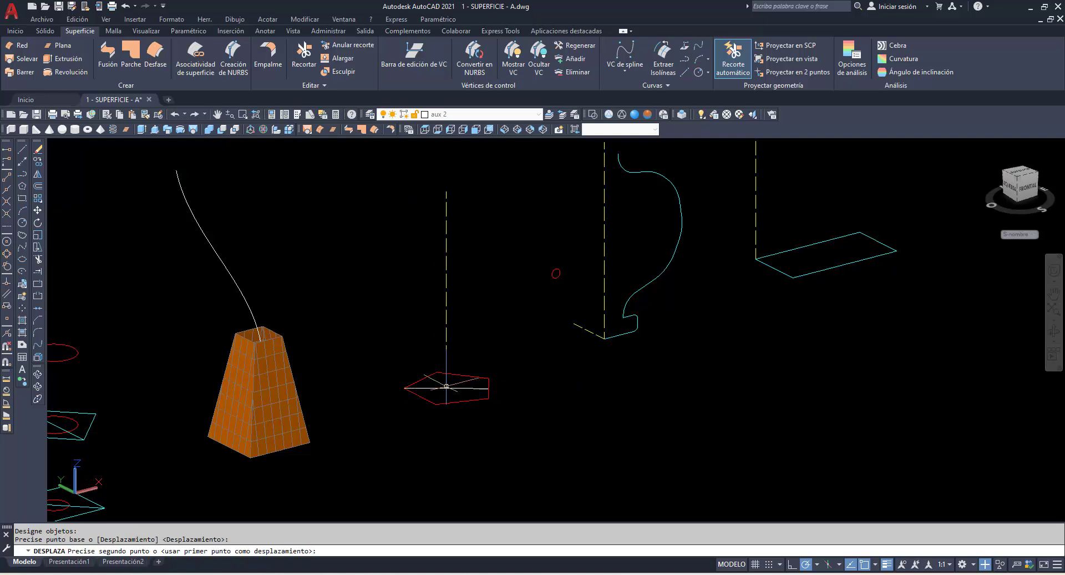
pyautogui.press('Return')
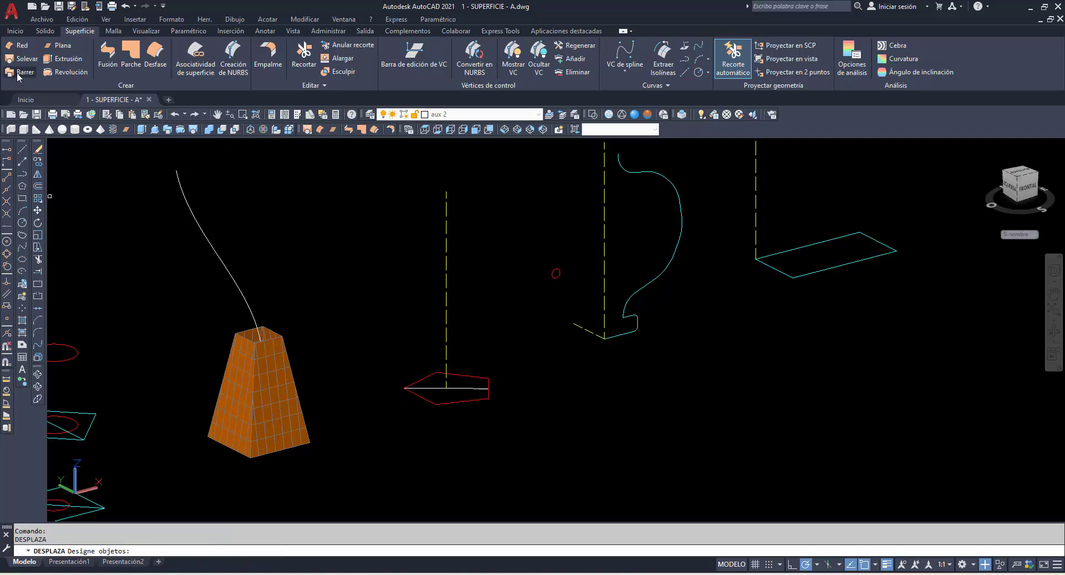
# Step: Sweep the pentagon up the recentred dashed line as a surface with scale factor 2
pyautogui.click(20, 72)
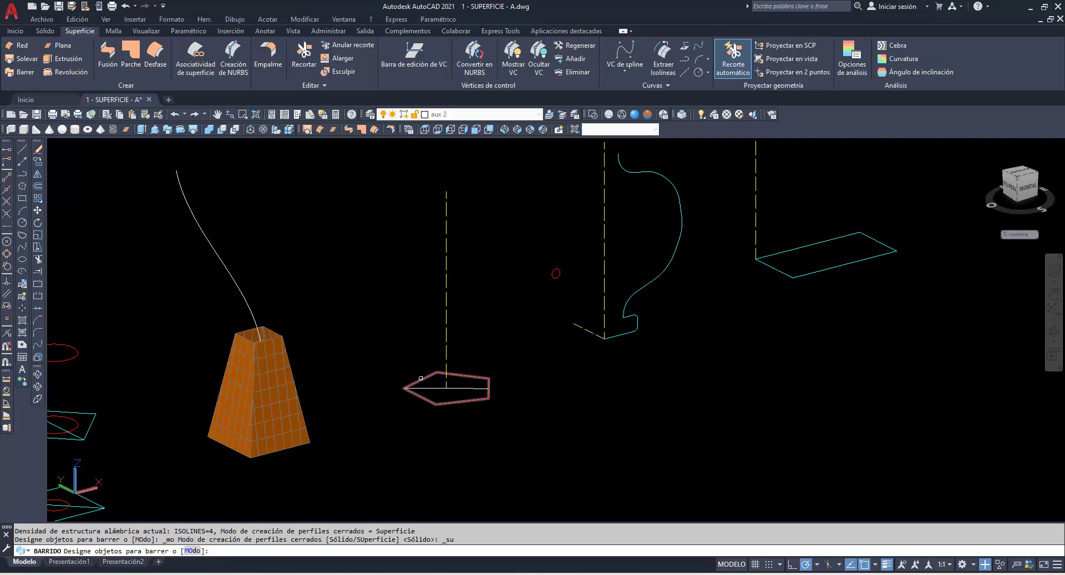
pyautogui.click(420, 377)
pyautogui.press('Return')
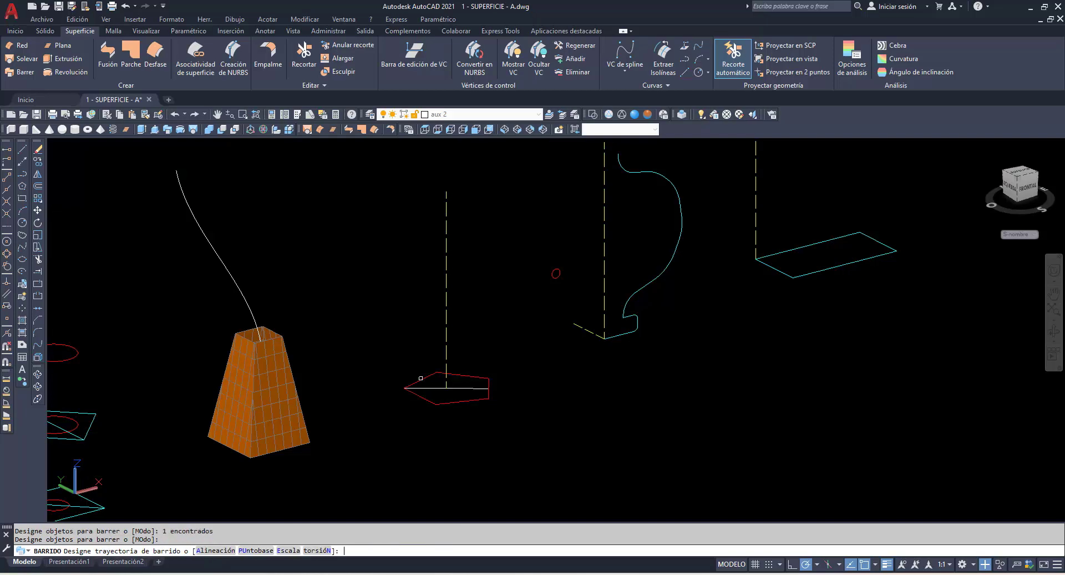
pyautogui.click(289, 550)
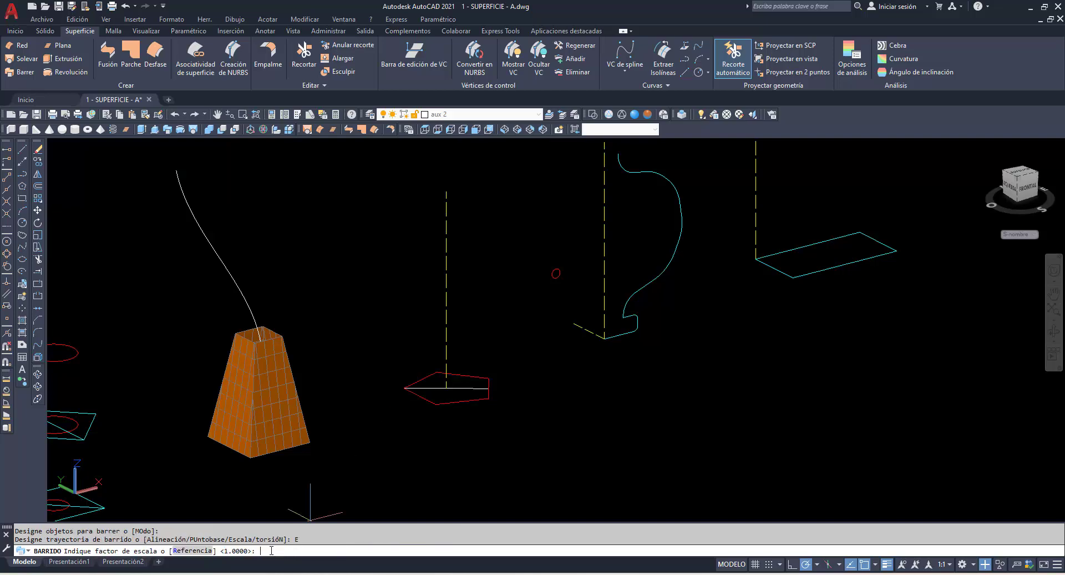
pyautogui.write('2')
pyautogui.press('Return')
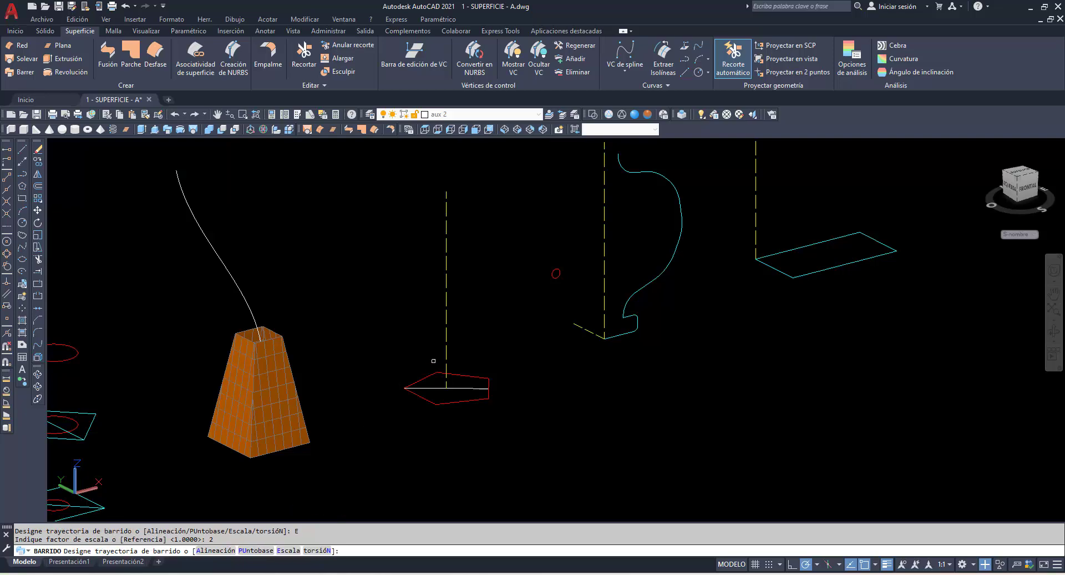
pyautogui.click(444, 353)
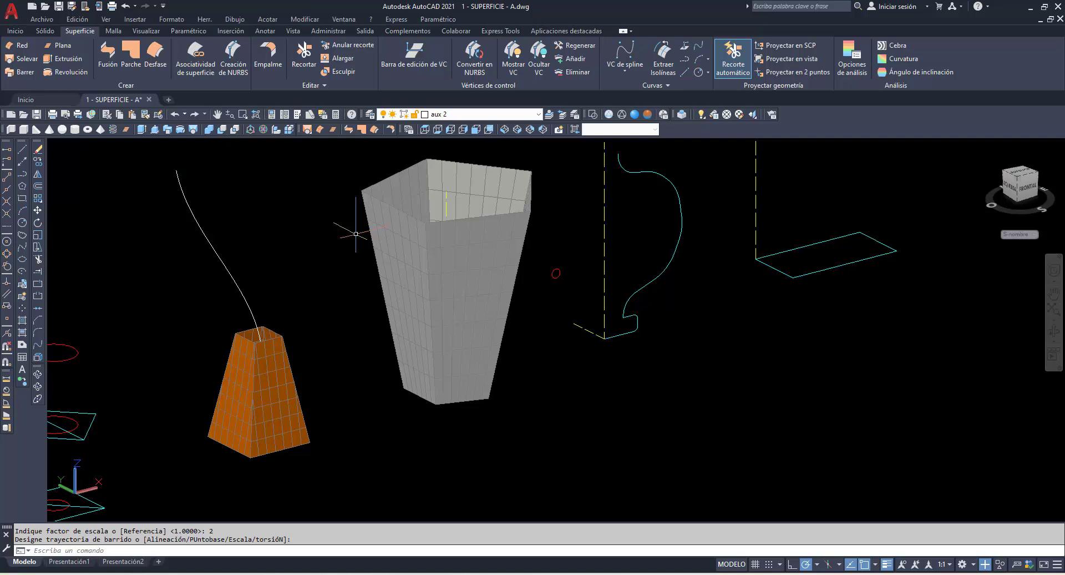
pyautogui.click(274, 407)
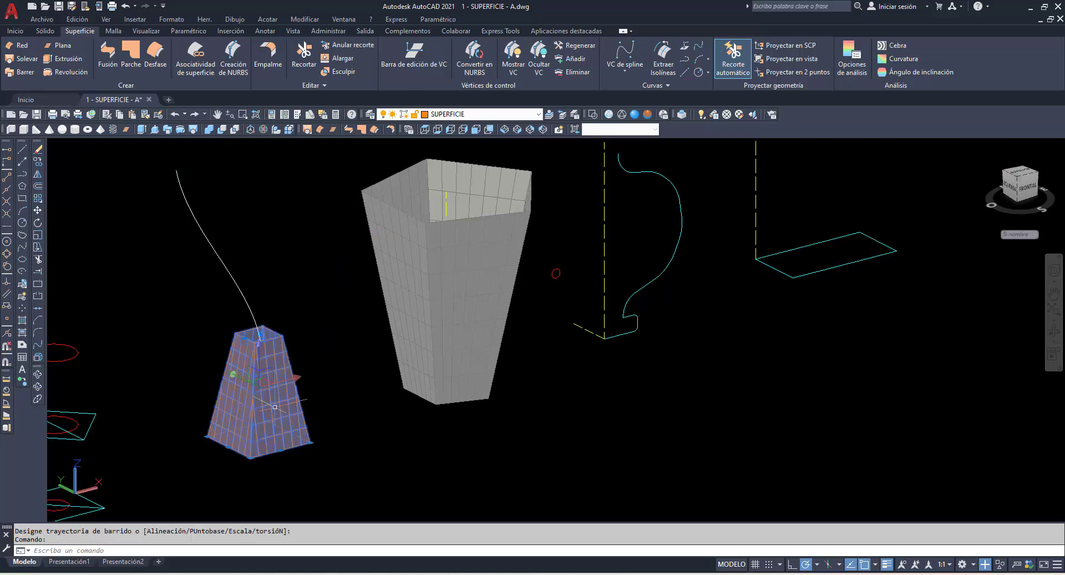
pyautogui.press('Delete')
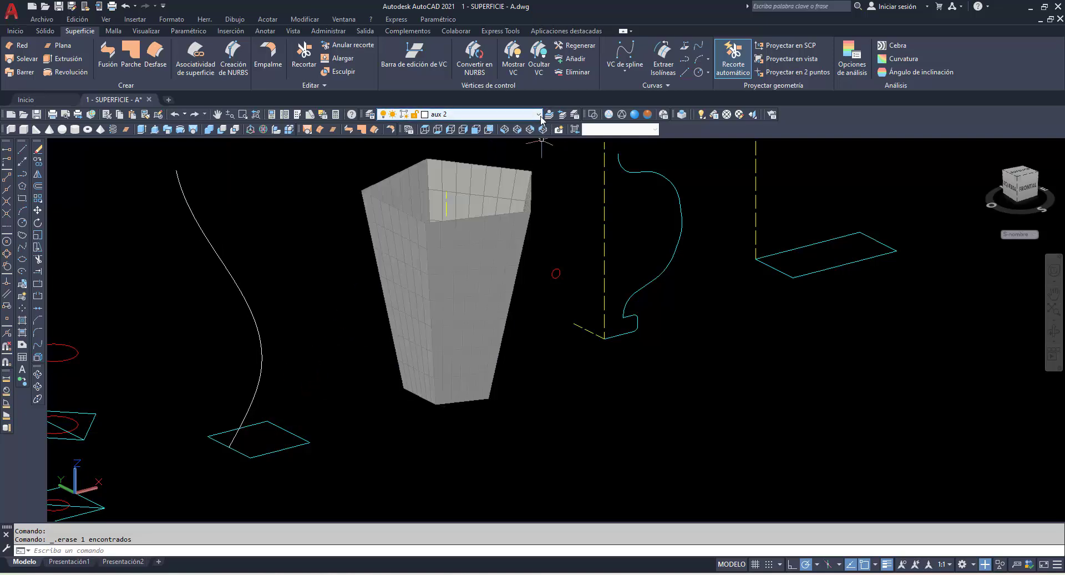
pyautogui.click(540, 114)
pyautogui.click(488, 173)
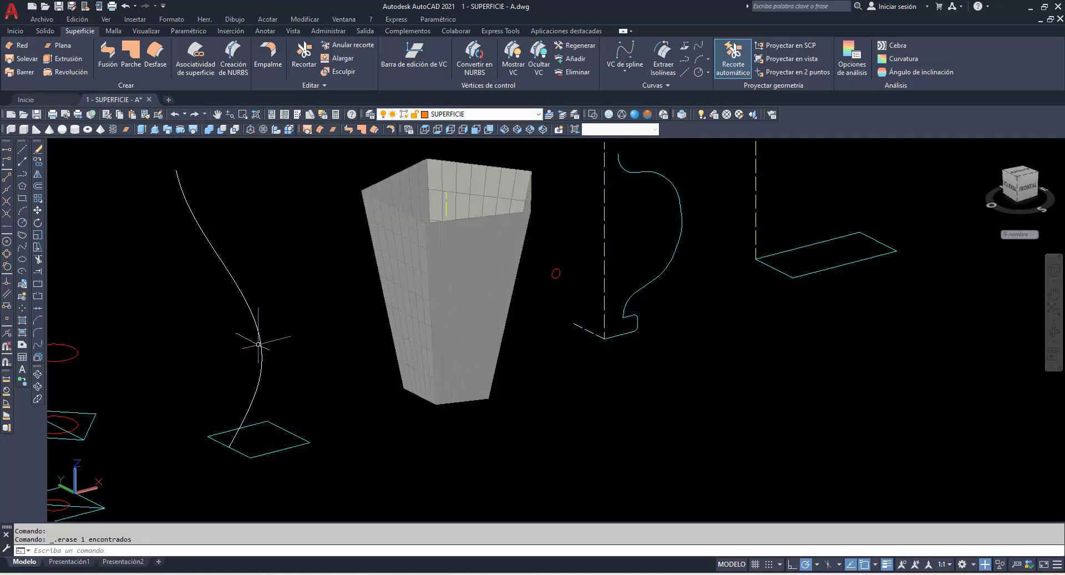
pyautogui.click(64, 58)
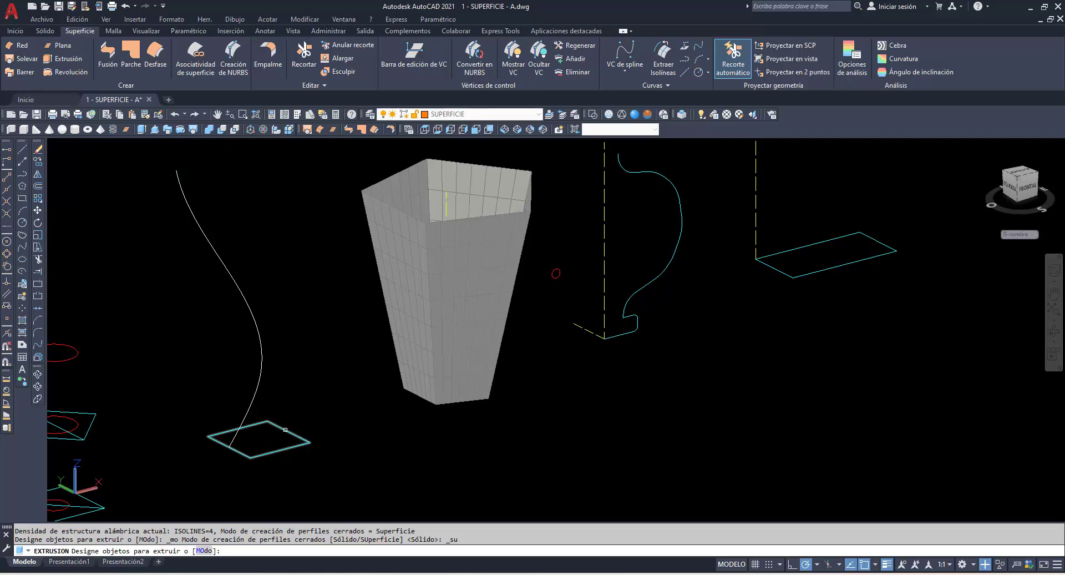
pyautogui.click(286, 429)
pyautogui.press('Return')
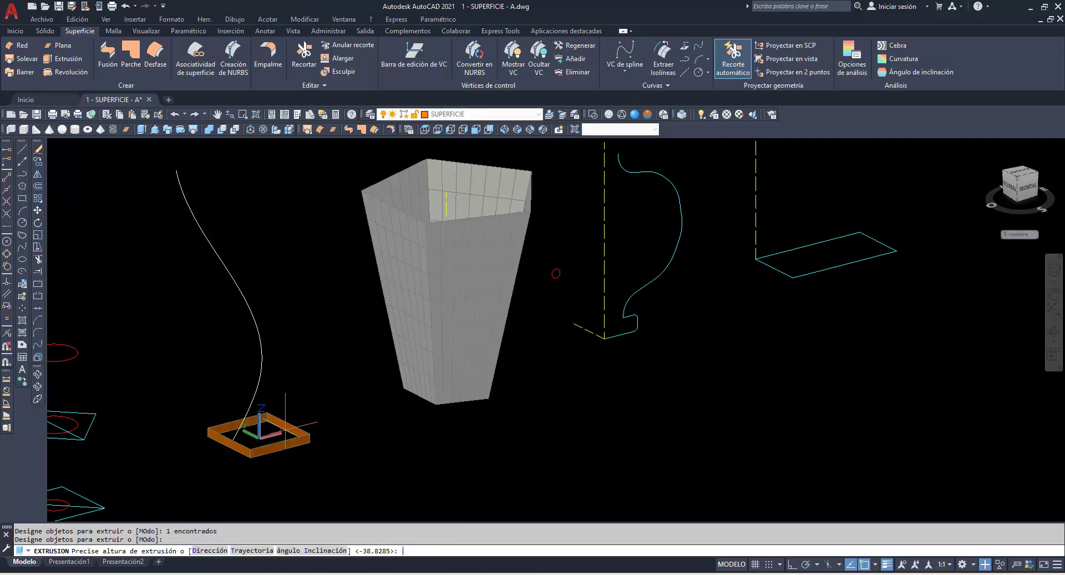
pyautogui.click(255, 551)
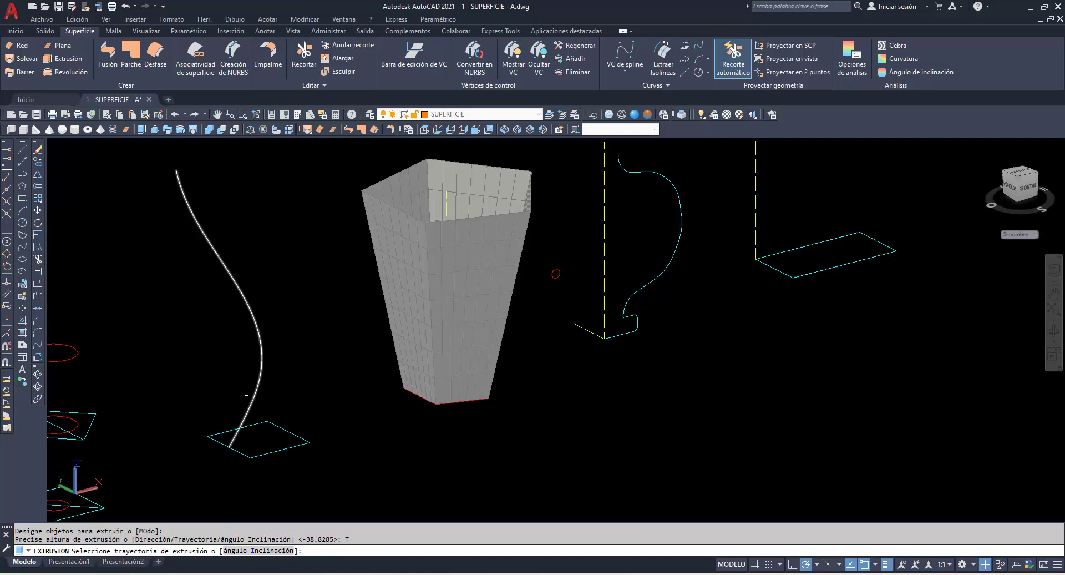
pyautogui.click(253, 402)
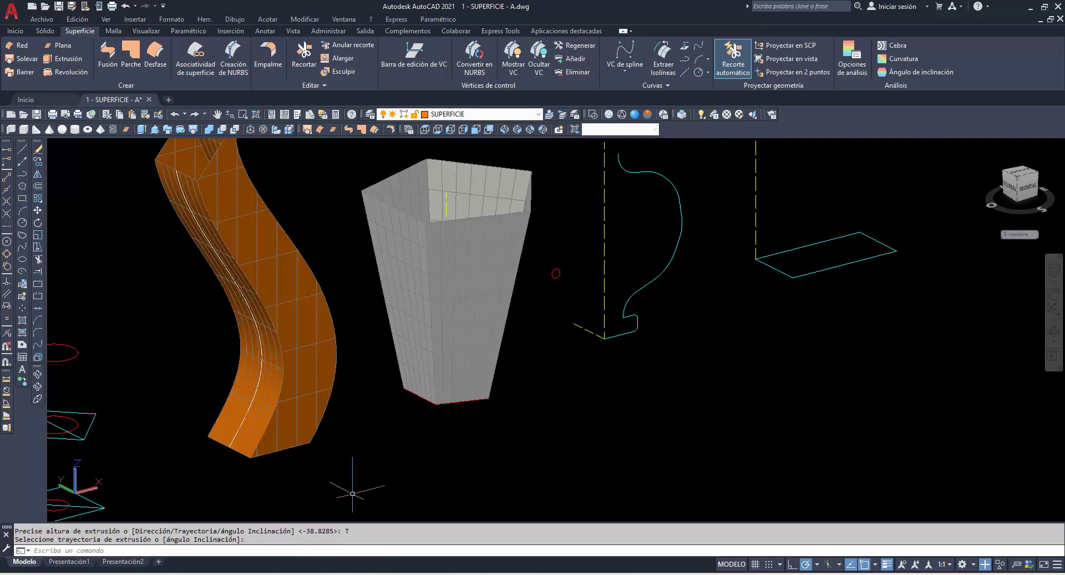
pyautogui.click(37, 375)
pyautogui.moveTo(114, 322); pyautogui.dragTo(113, 329)
pyautogui.rightClick(87, 265)
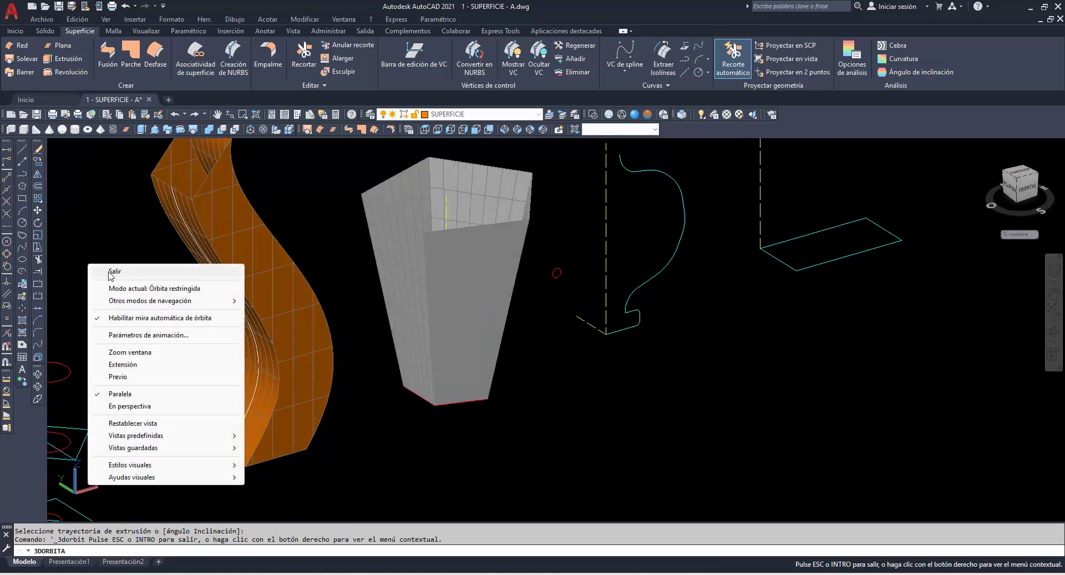
pyautogui.click(111, 269)
pyautogui.write('H')
pyautogui.press('Return')
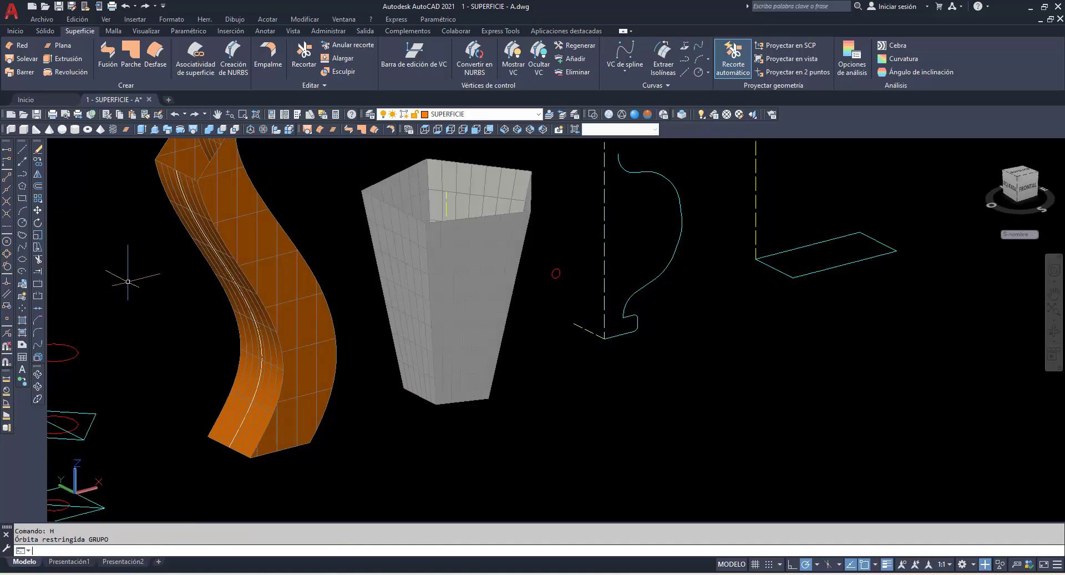
# Step: Sweep the rectangle along the white spline with a 45° twist and an end scale of 1.5
pyautogui.click(25, 73)
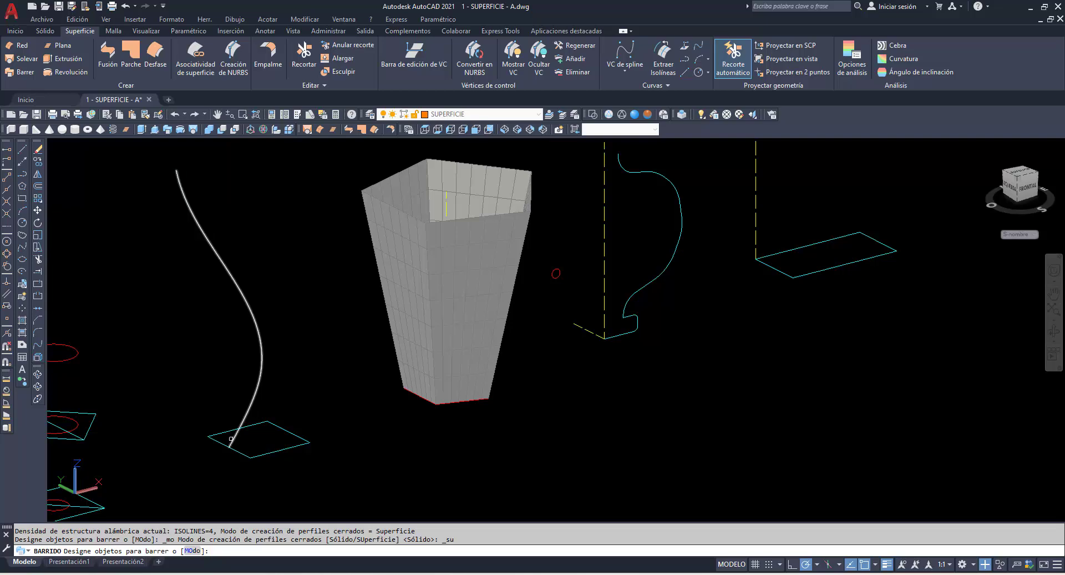
pyautogui.click(217, 439)
pyautogui.press('Return')
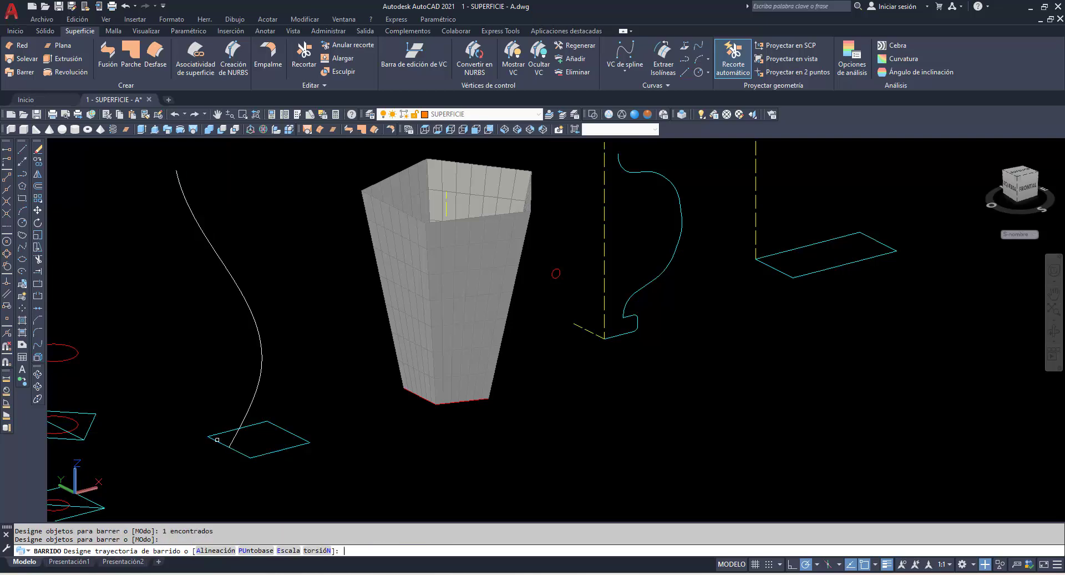
pyautogui.click(314, 550)
pyautogui.write('45')
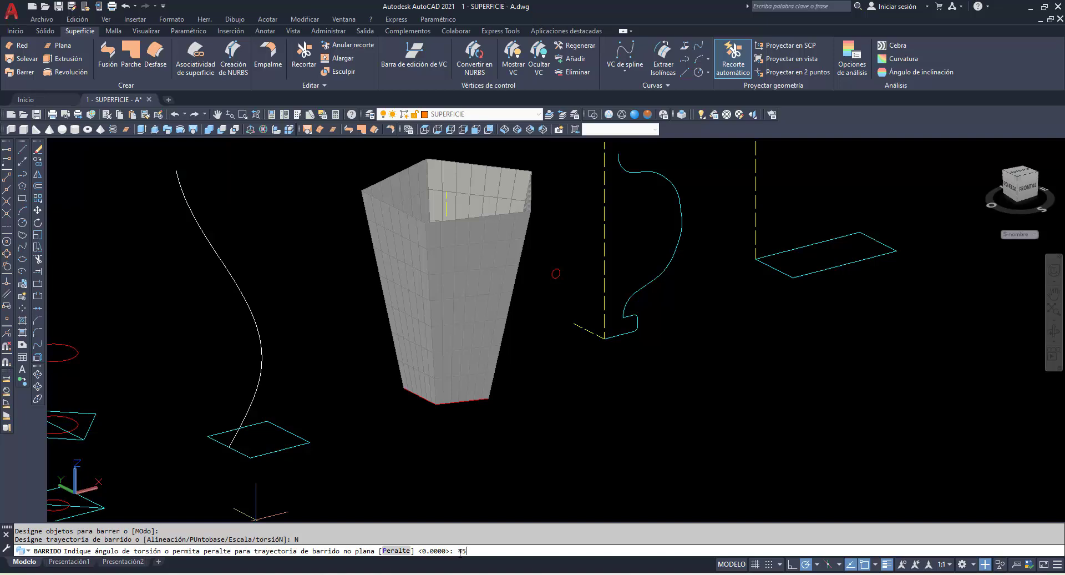
pyautogui.press('Return')
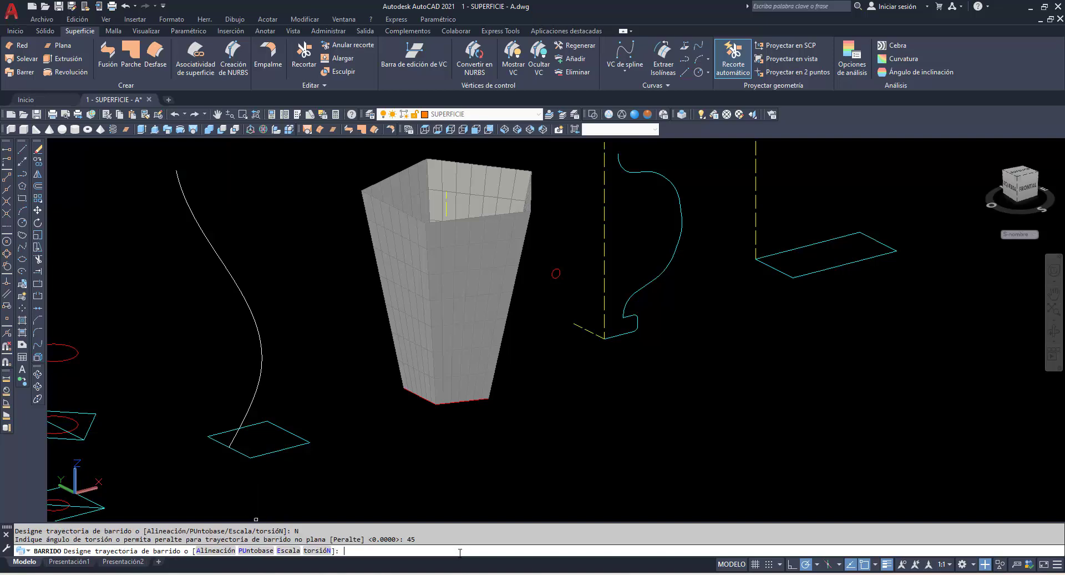
pyautogui.click(288, 550)
pyautogui.write('1.5')
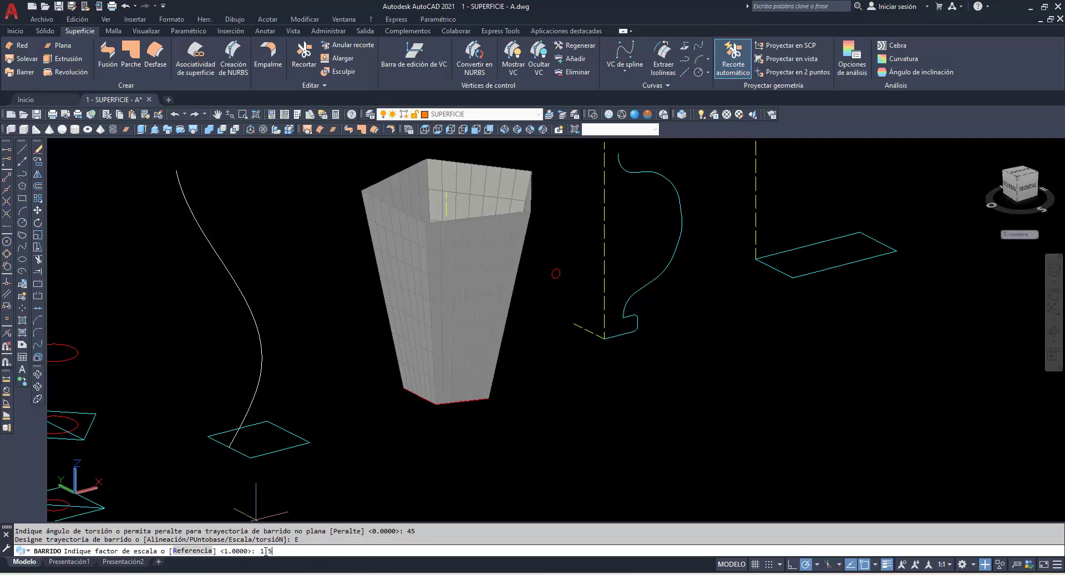
pyautogui.press('Return')
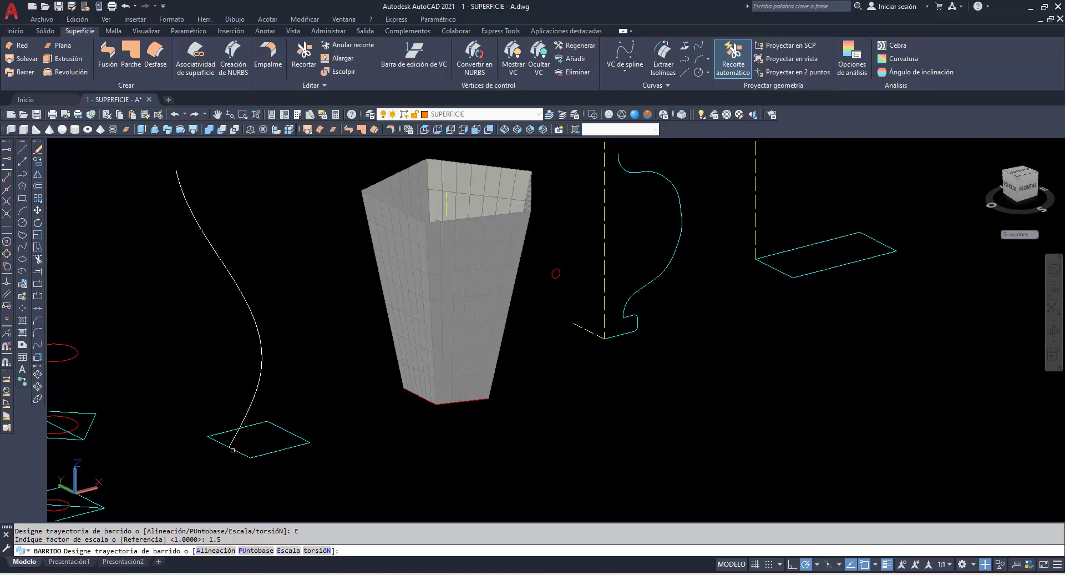
pyautogui.click(260, 376)
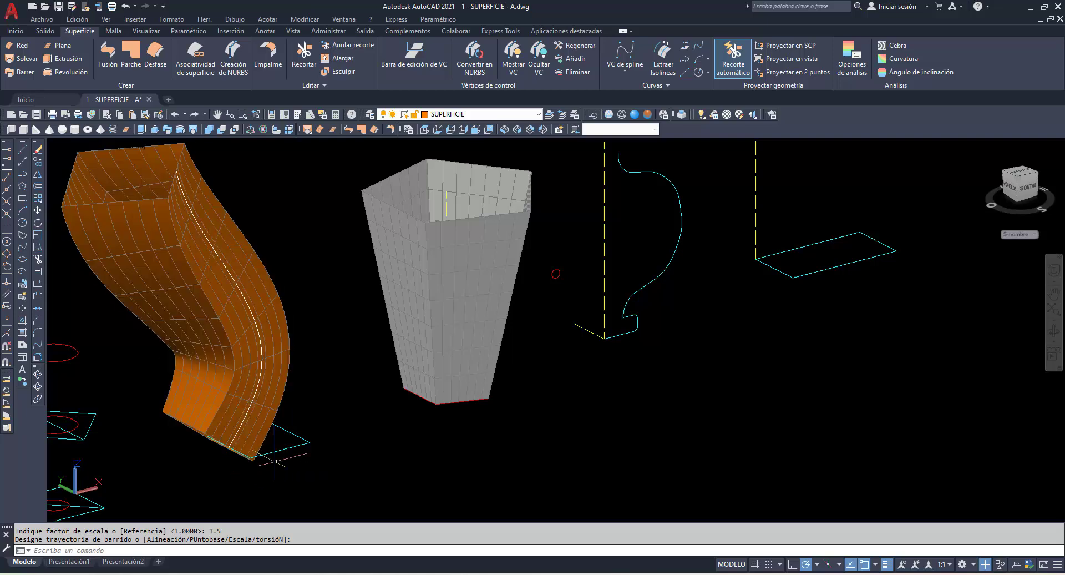
# Step: Orbit the view to inspect the twisted swept surface
pyautogui.keyDown('shift'); pyautogui.moveTo(223, 433); pyautogui.dragTo(135, 329, button='middle'); pyautogui.keyUp('shift')
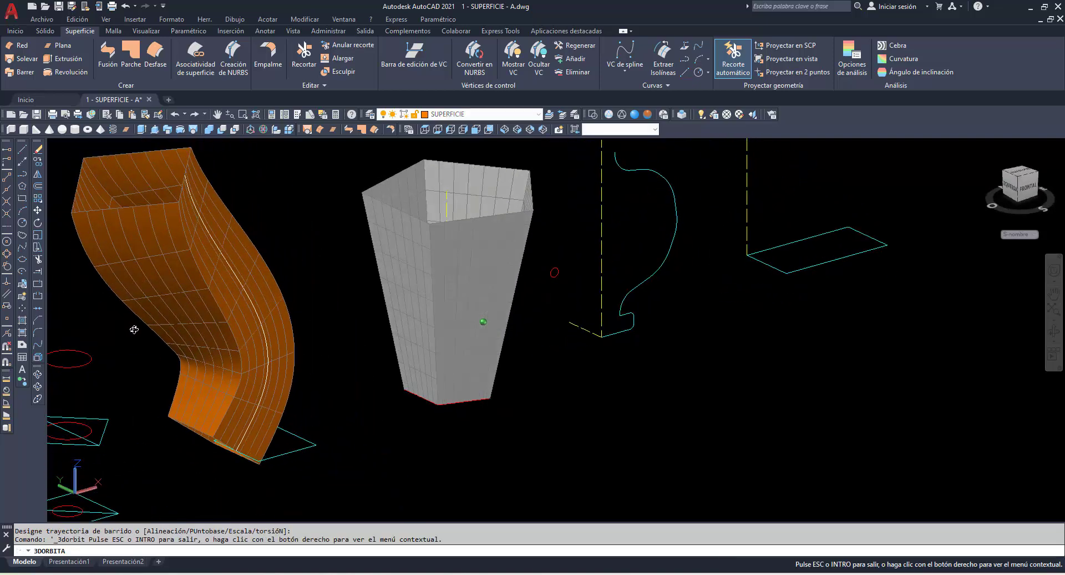
pyautogui.rightClick(269, 218)
pyautogui.click(280, 225)
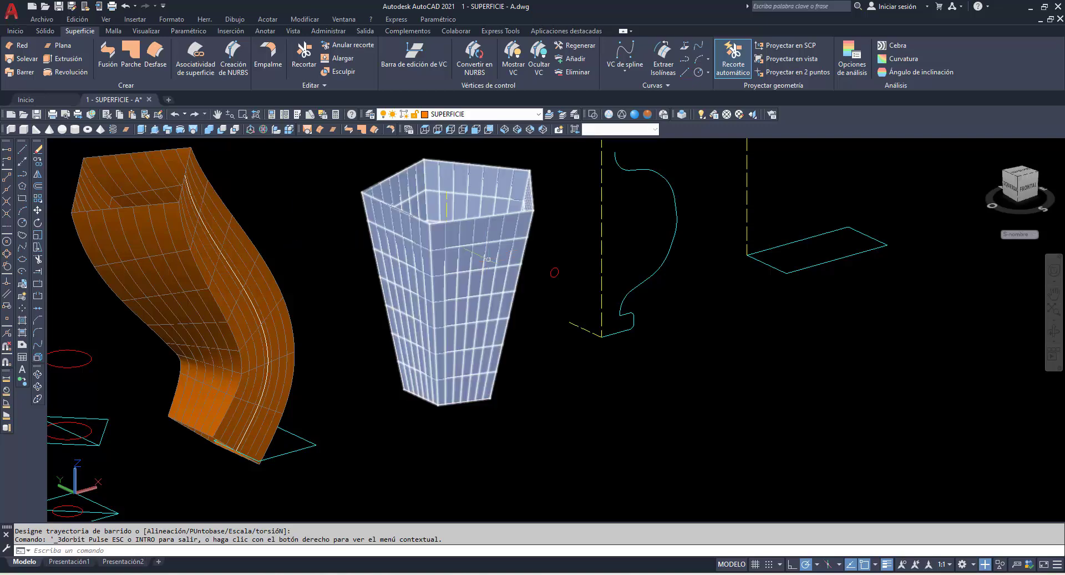
pyautogui.click(25, 73)
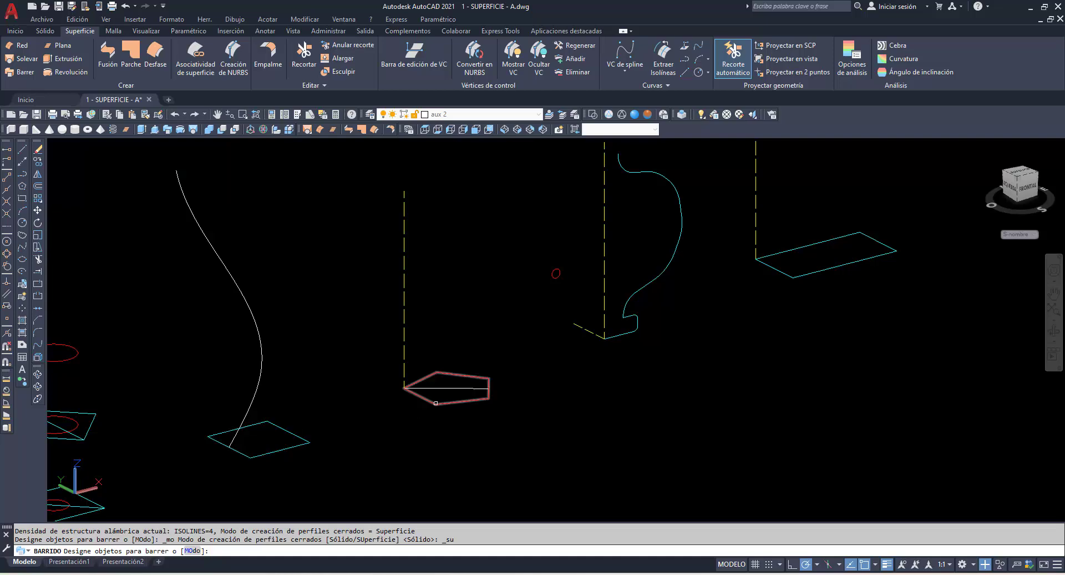
pyautogui.click(555, 276)
pyautogui.press('Return')
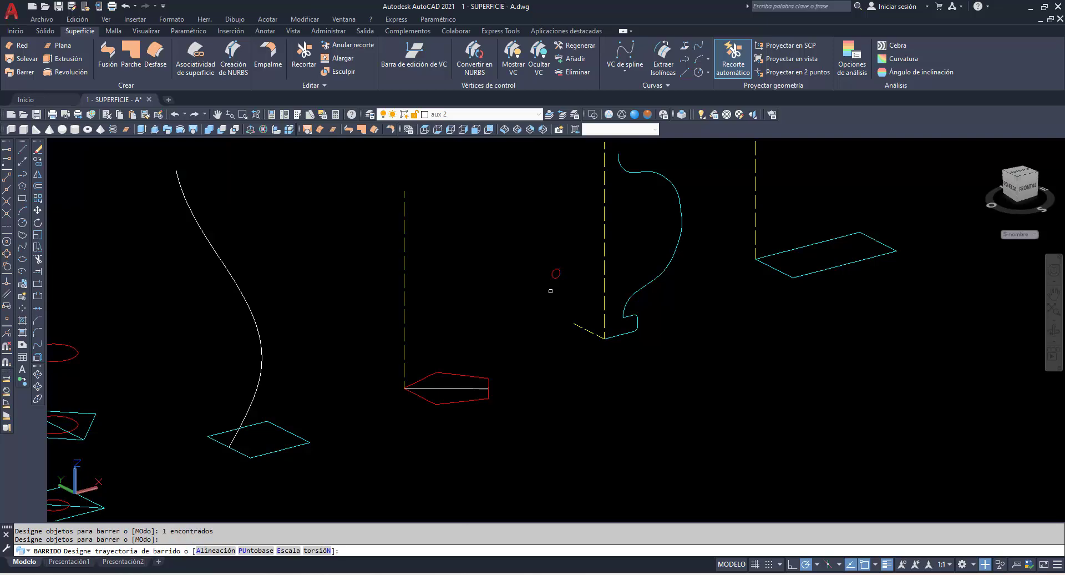
pyautogui.click(613, 338)
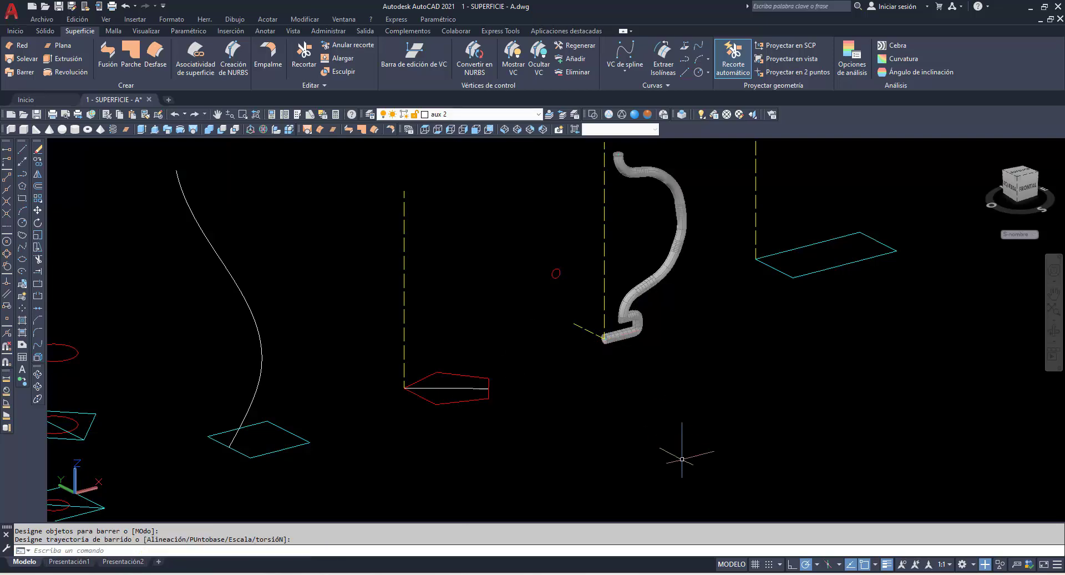
pyautogui.press('Escape')
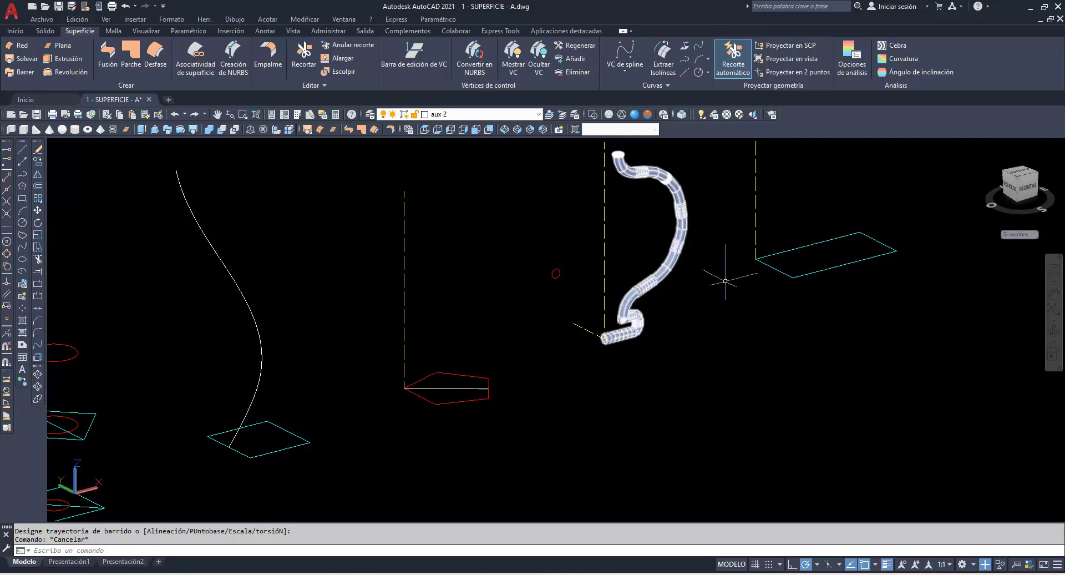
pyautogui.click(1053, 331)
pyautogui.moveTo(611, 351)
pyautogui.mouseDown()
pyautogui.moveTo(654, 323)
pyautogui.moveTo(507, 231)
pyautogui.mouseUp()
pyautogui.press('Escape')
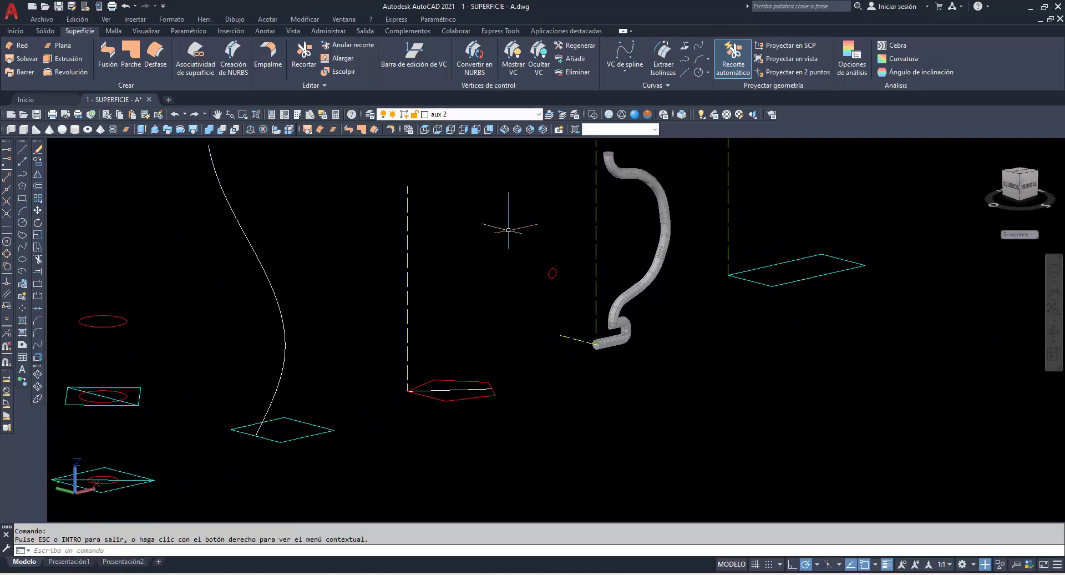
pyautogui.rightClick(508, 230)
pyautogui.press('Escape')
pyautogui.click(178, 117)
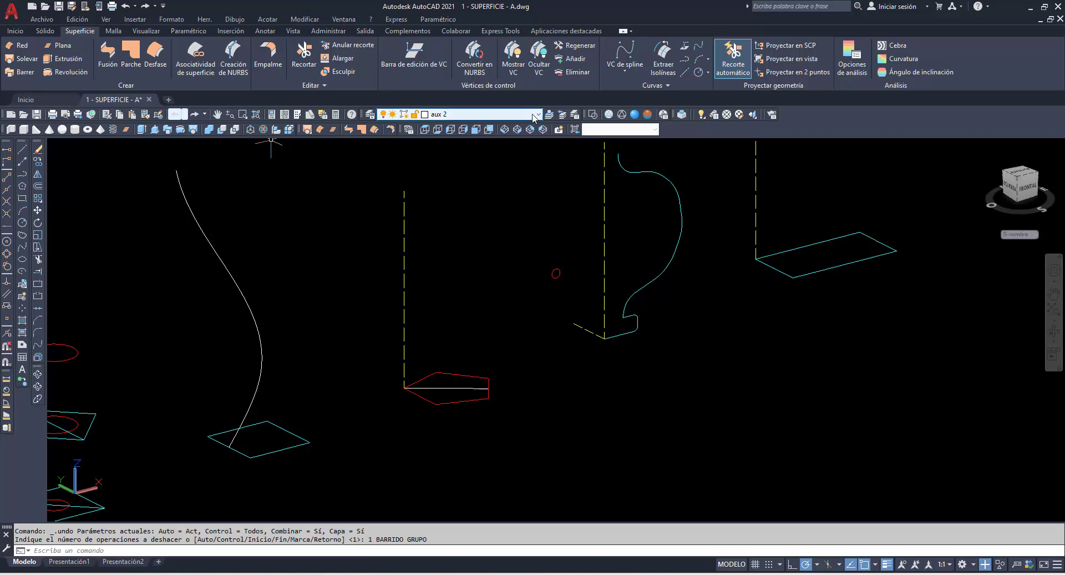
# Step: Switch to layer SUPERFICIE and sweep the small red circle along the white spline
pyautogui.click(454, 114)
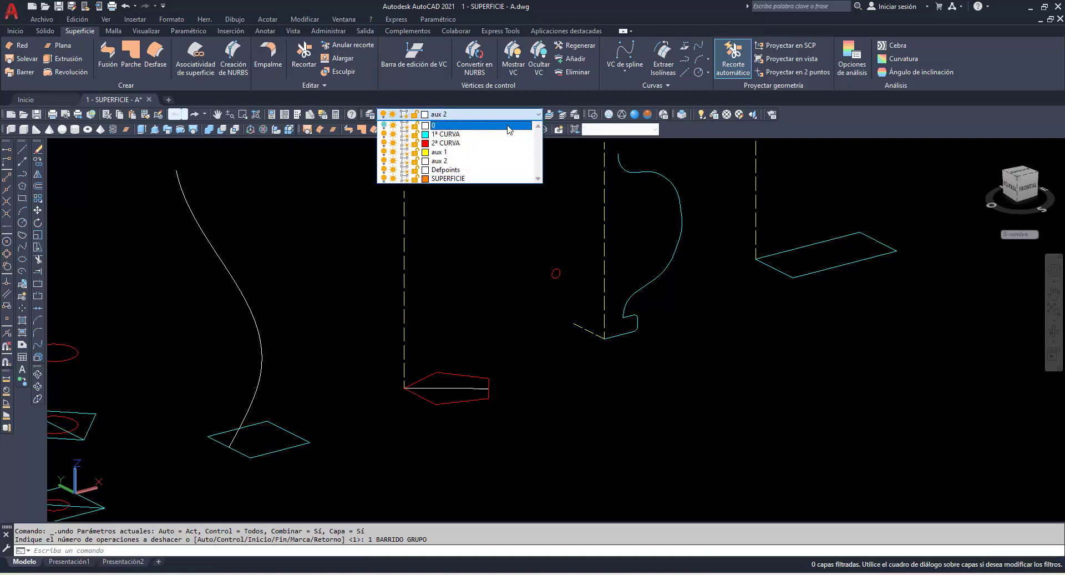
pyautogui.click(457, 178)
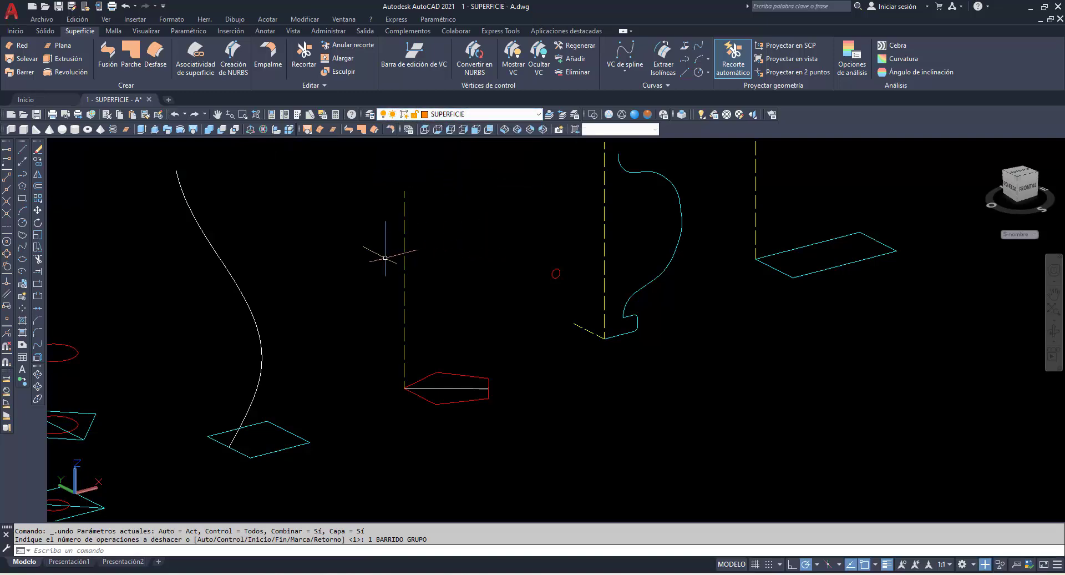
pyautogui.click(25, 73)
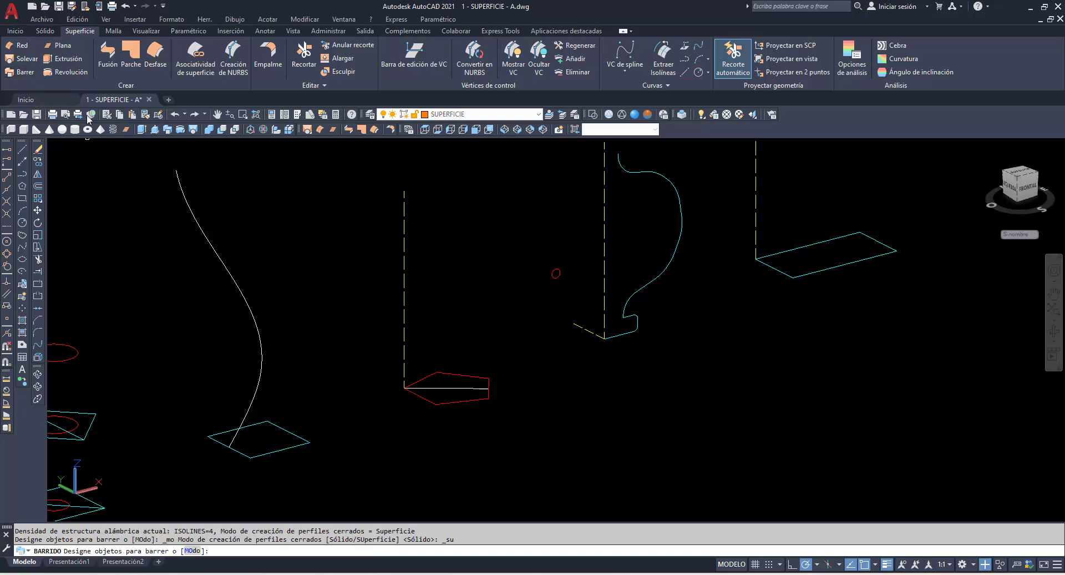
pyautogui.click(556, 274)
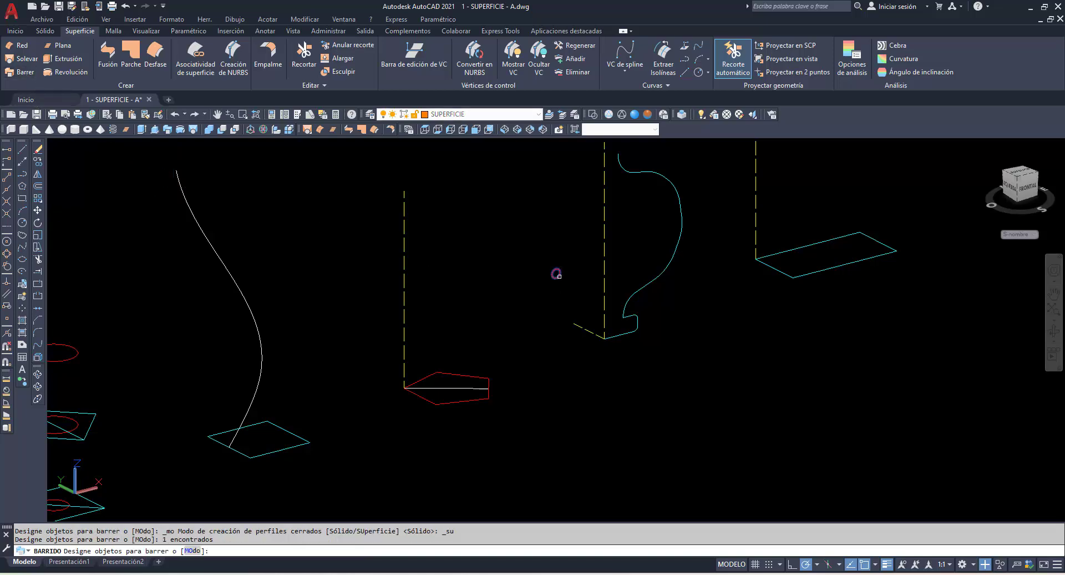
pyautogui.press('Return')
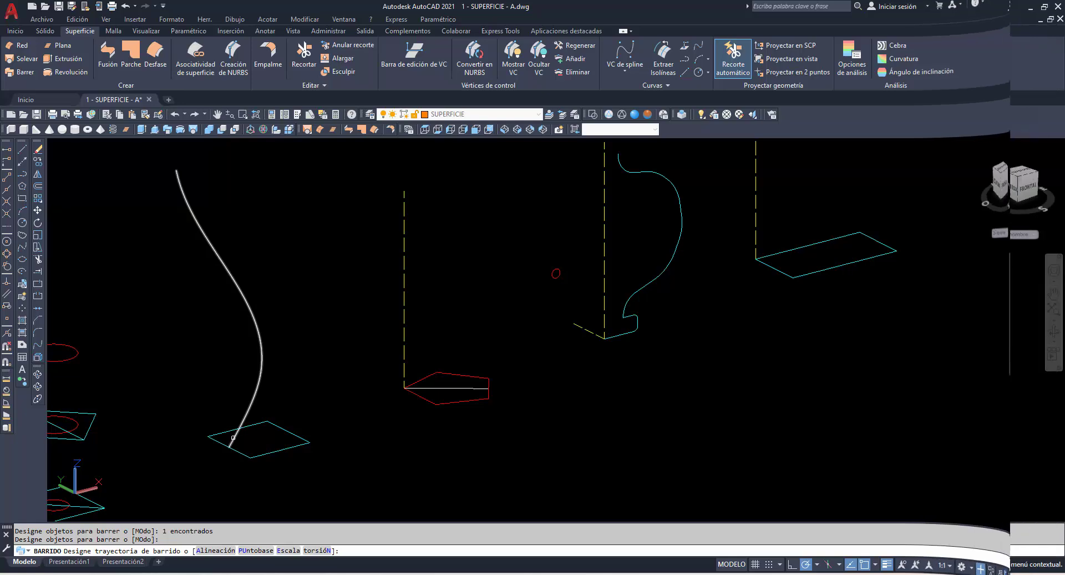
pyautogui.click(254, 397)
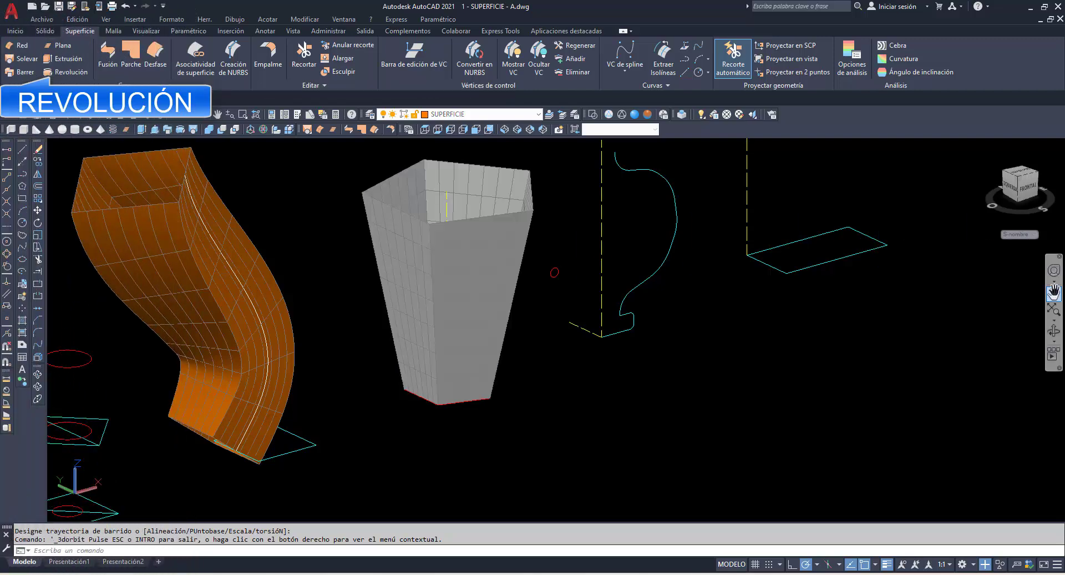
# Step: Pan and zoom the drawing, then switch to the front view
pyautogui.moveTo(889, 300); pyautogui.dragTo(880, 430, button='middle')
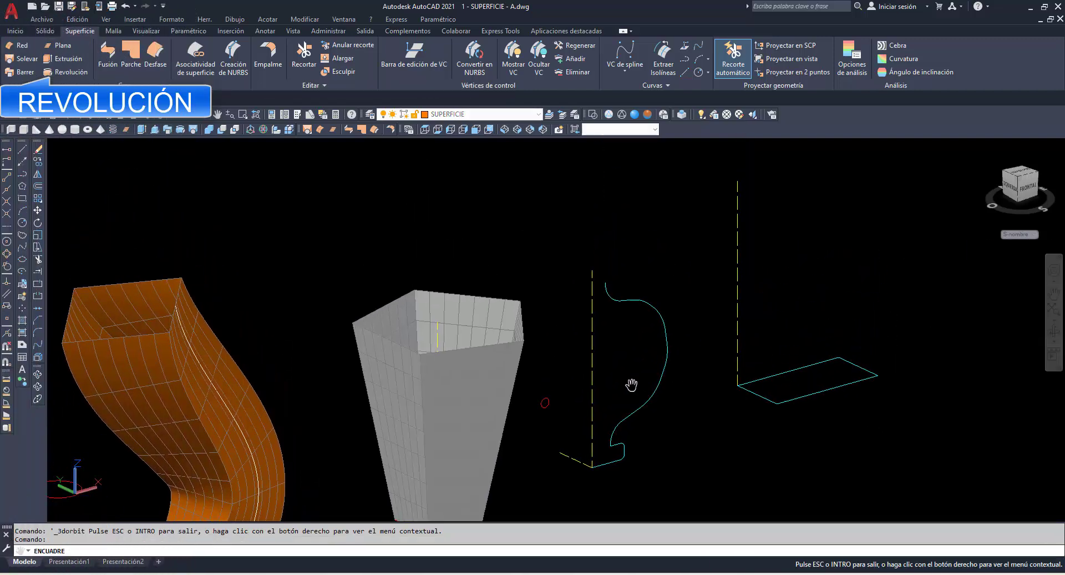
pyautogui.moveTo(631, 385); pyautogui.dragTo(622, 312, button='middle')
pyautogui.rightClick(630, 287)
pyautogui.click(648, 295)
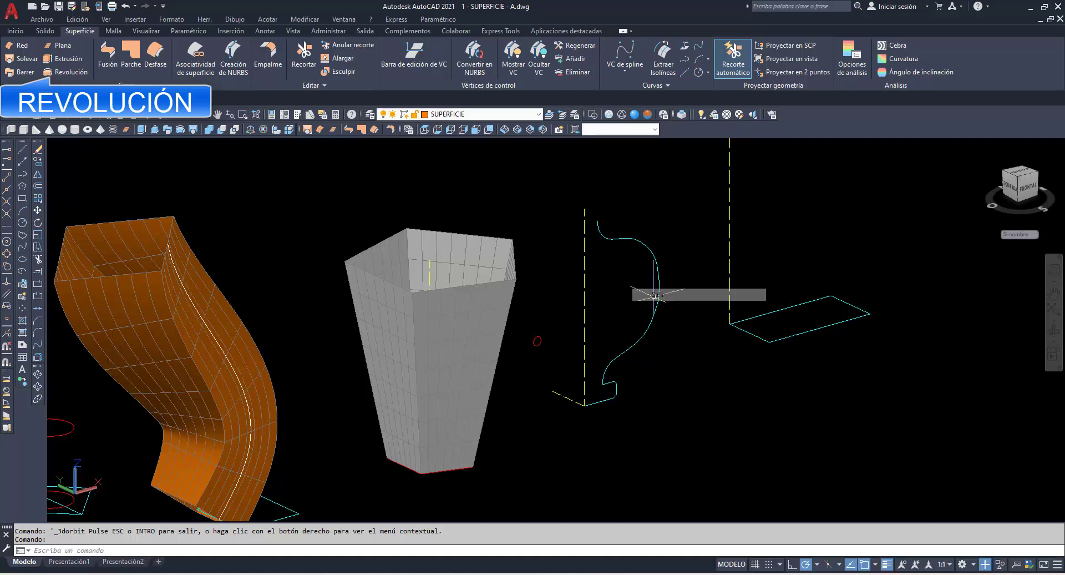
pyautogui.scroll(3, 602, 320)
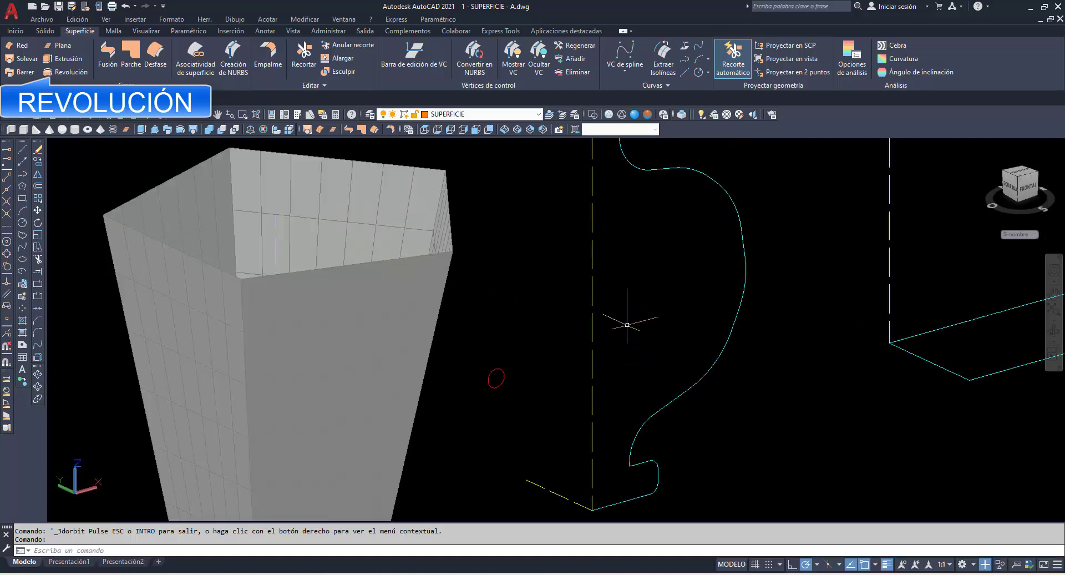
pyautogui.click(1054, 293)
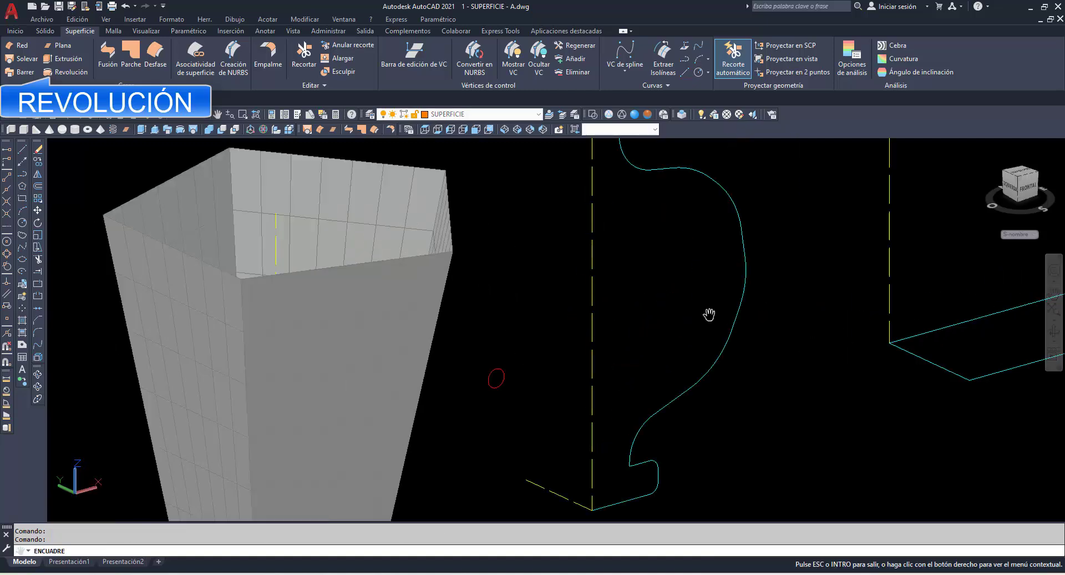
pyautogui.click(474, 131)
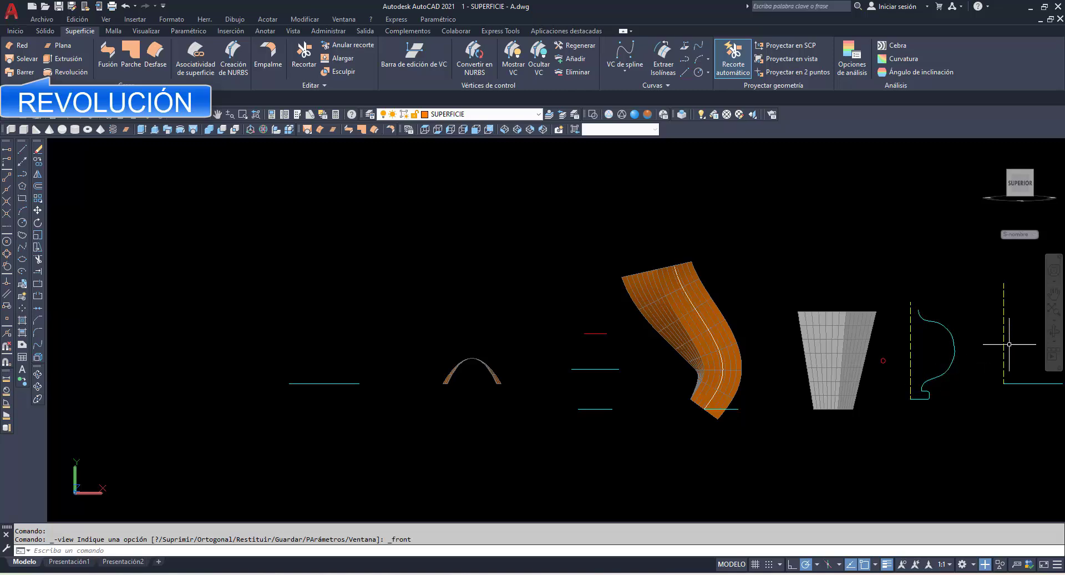
# Step: Centre the vase profile curve, zoom in, and orbit into a tilted 3D view
pyautogui.click(1053, 318)
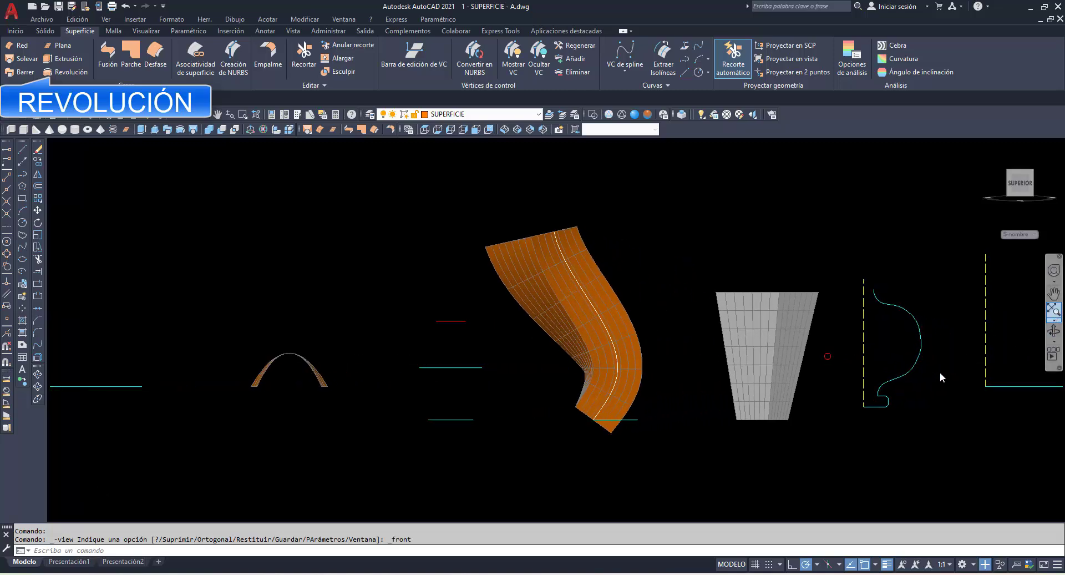
pyautogui.click(931, 375)
pyautogui.click(960, 348)
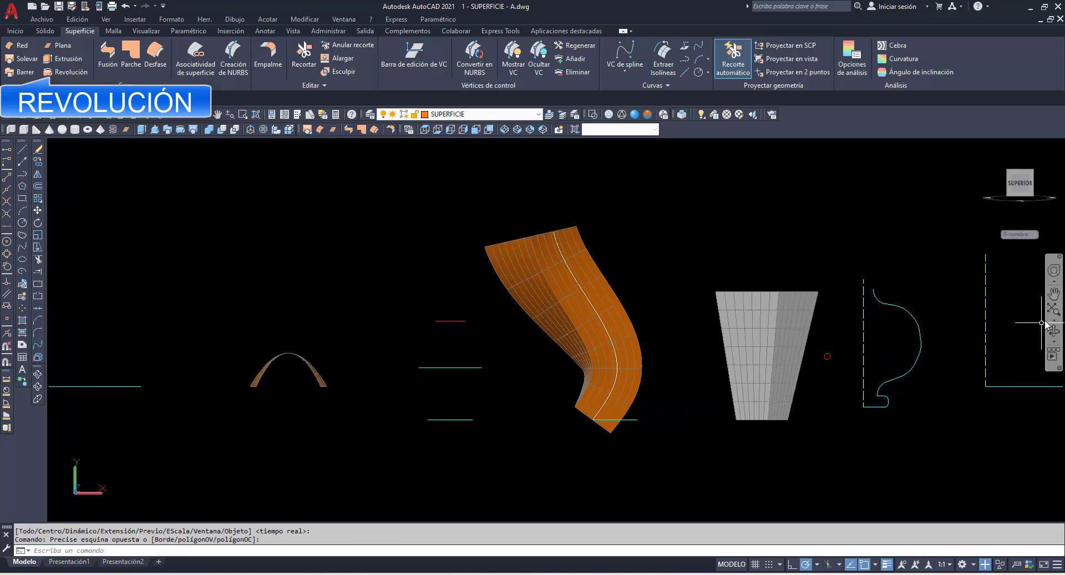
pyautogui.click(1053, 295)
pyautogui.moveTo(902, 373); pyautogui.dragTo(531, 358)
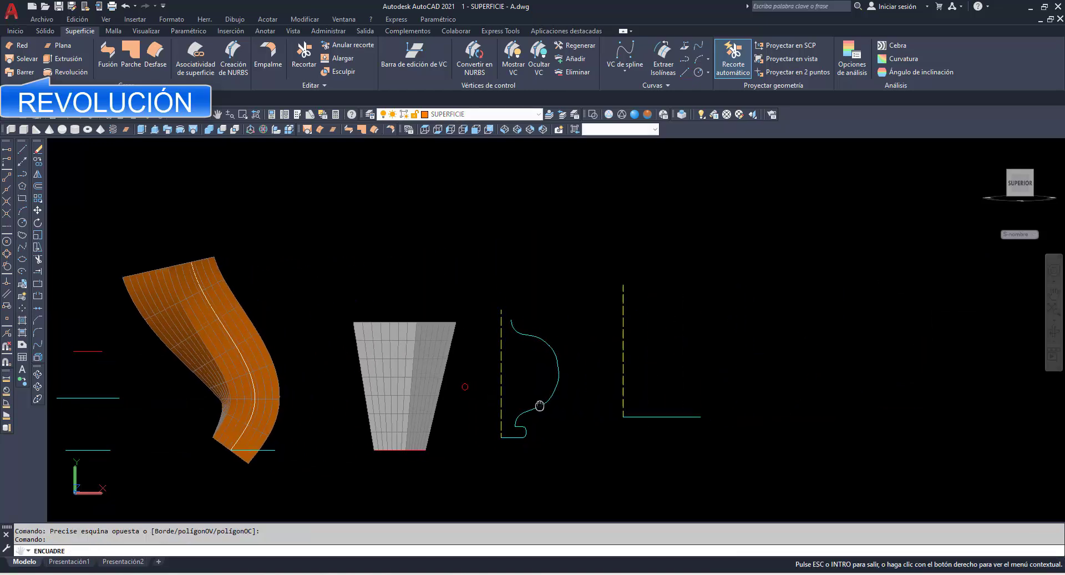
pyautogui.scroll(2, 531, 359)
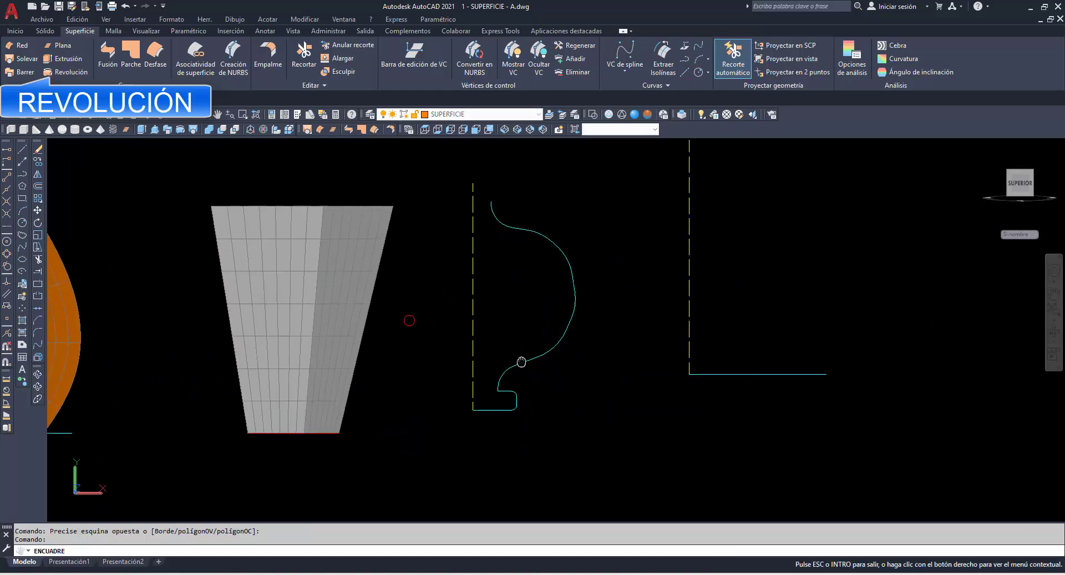
pyautogui.click(37, 375)
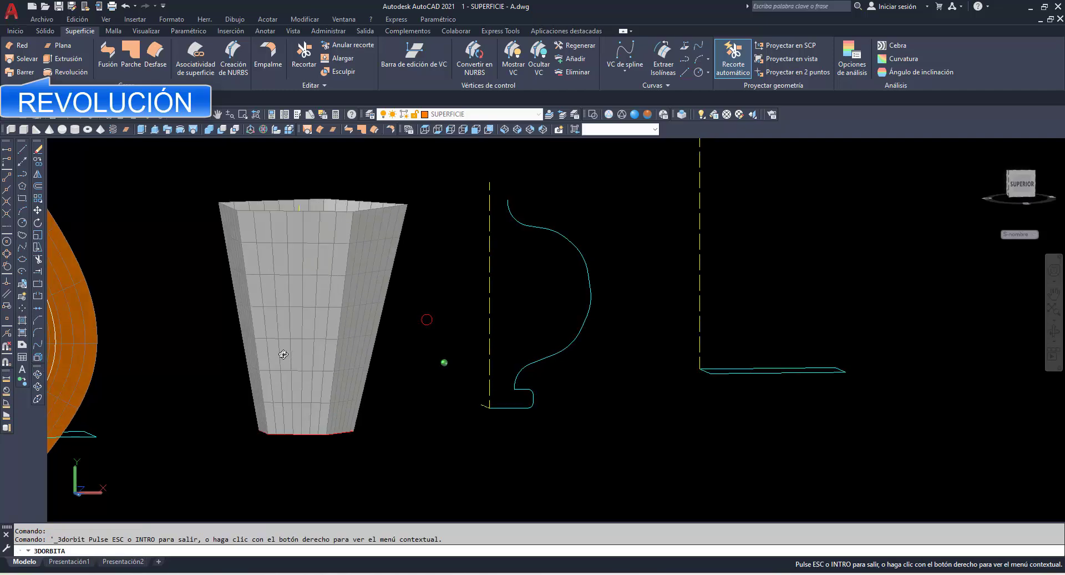
pyautogui.moveTo(442, 362); pyautogui.dragTo(25, 125)
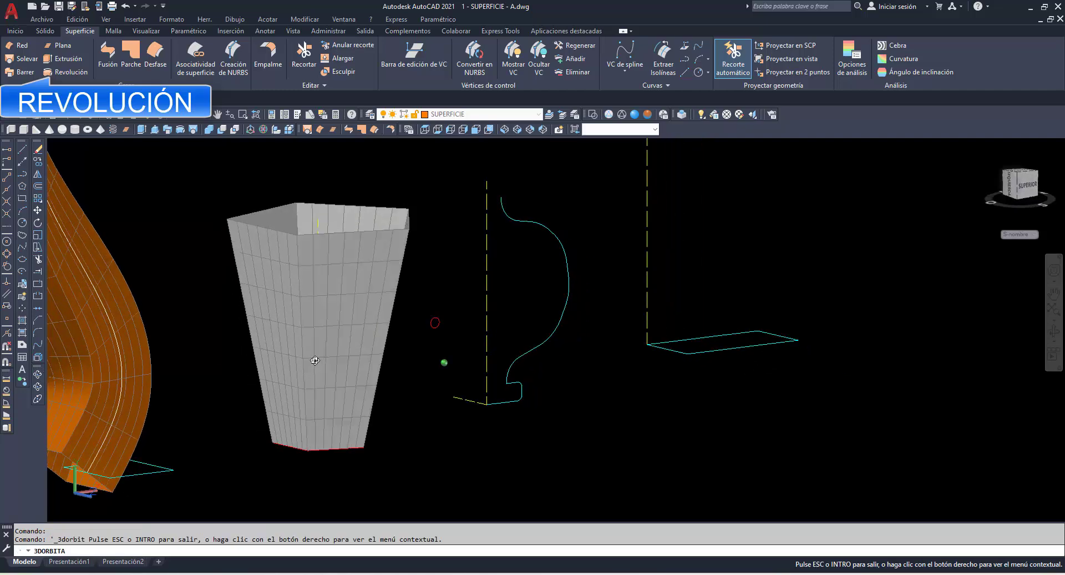
pyautogui.click(66, 71)
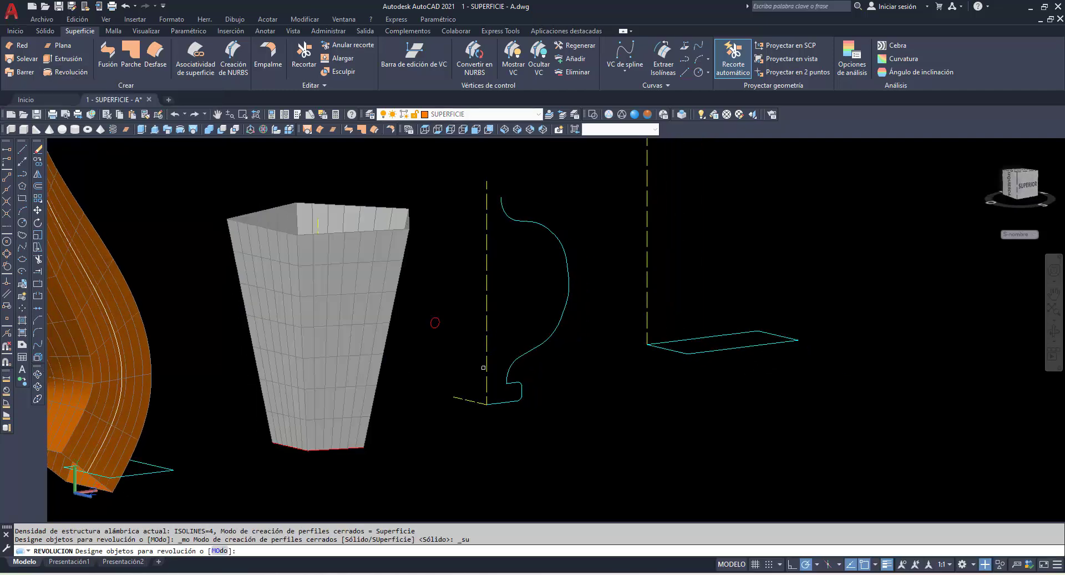
pyautogui.click(511, 366)
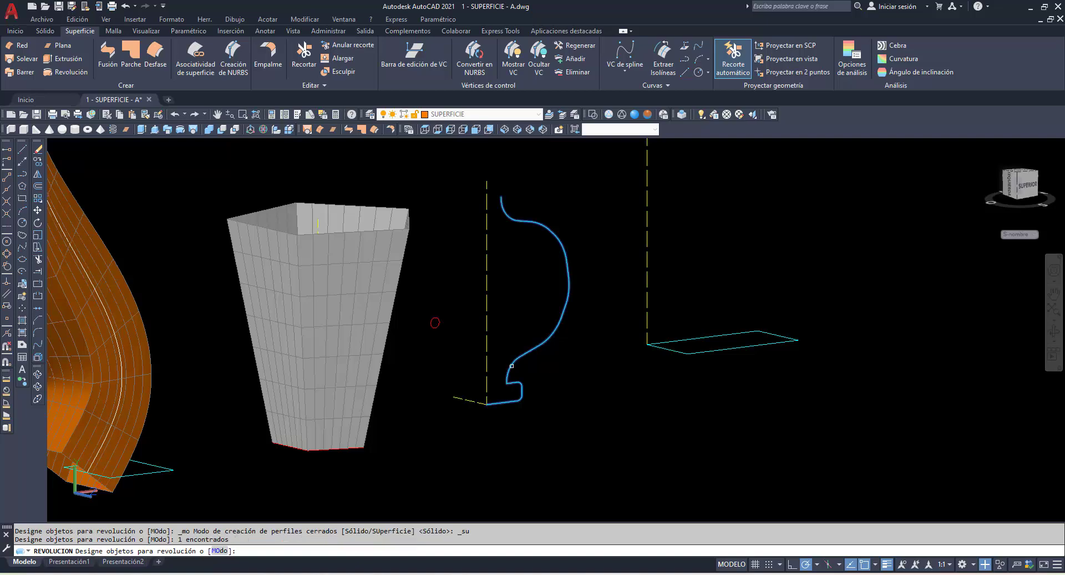
pyautogui.press('Return')
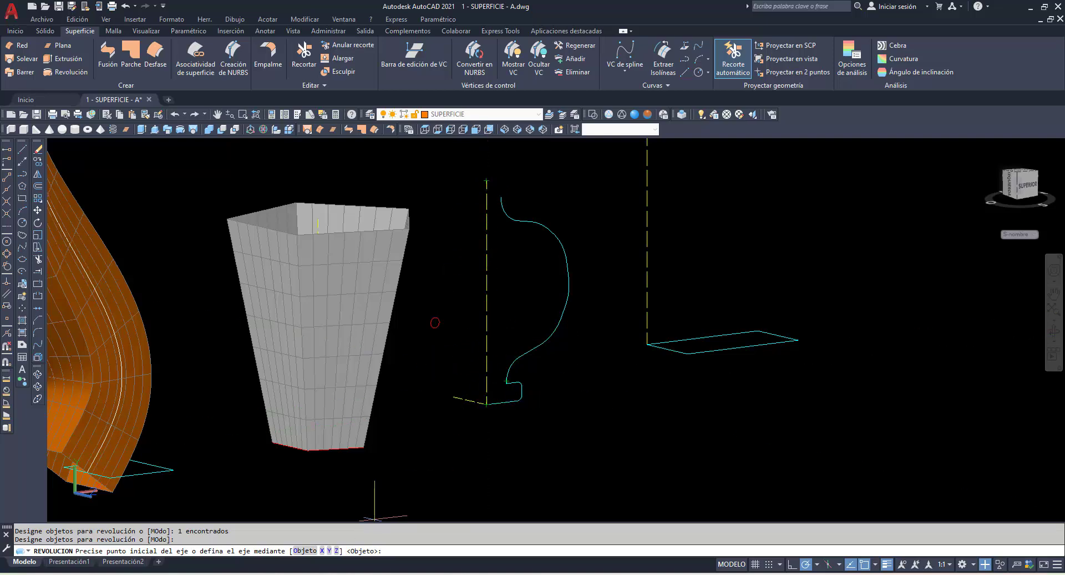
pyautogui.click(305, 550)
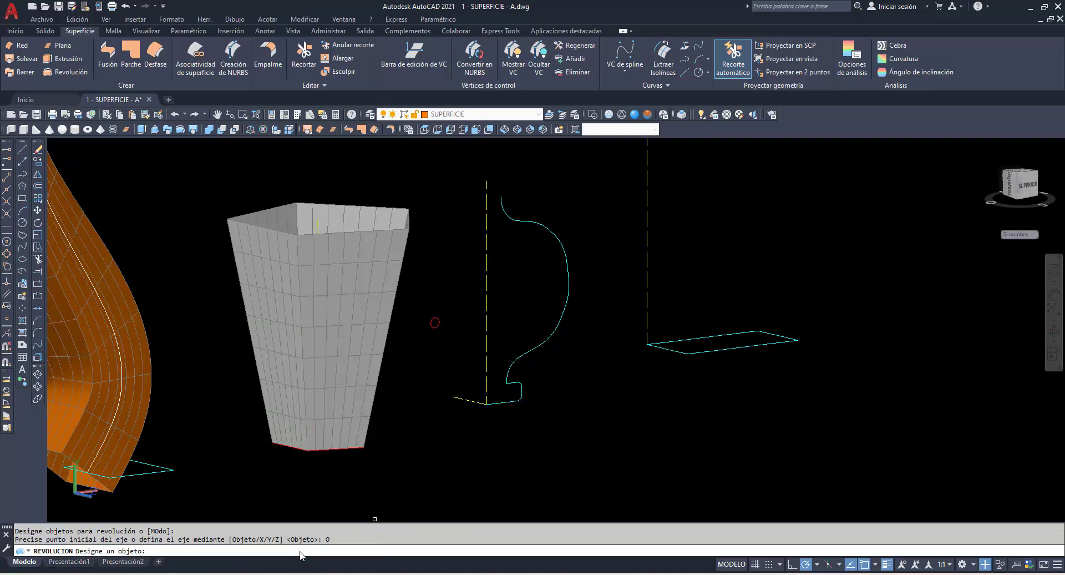
pyautogui.click(487, 378)
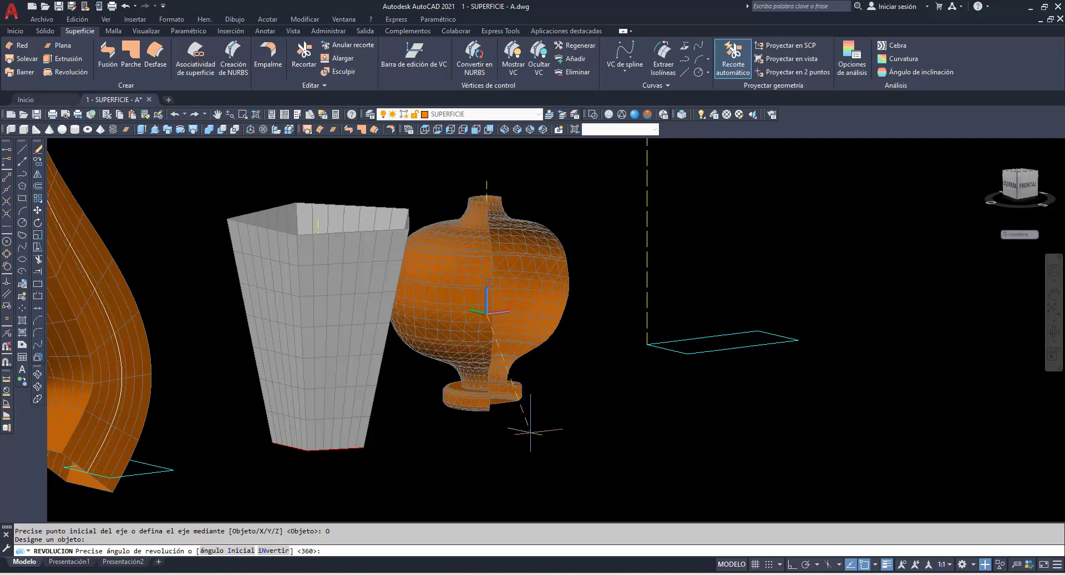
pyautogui.press('Return')
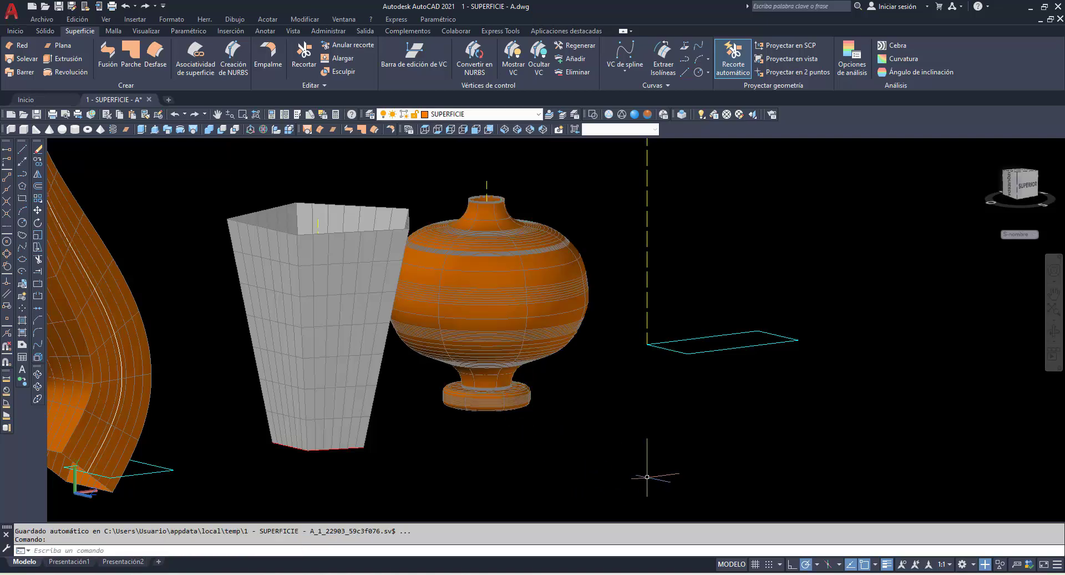
pyautogui.click(1054, 335)
pyautogui.moveTo(515, 306)
pyautogui.mouseDown()
pyautogui.moveTo(491, 459)
pyautogui.moveTo(488, 241)
pyautogui.mouseUp()
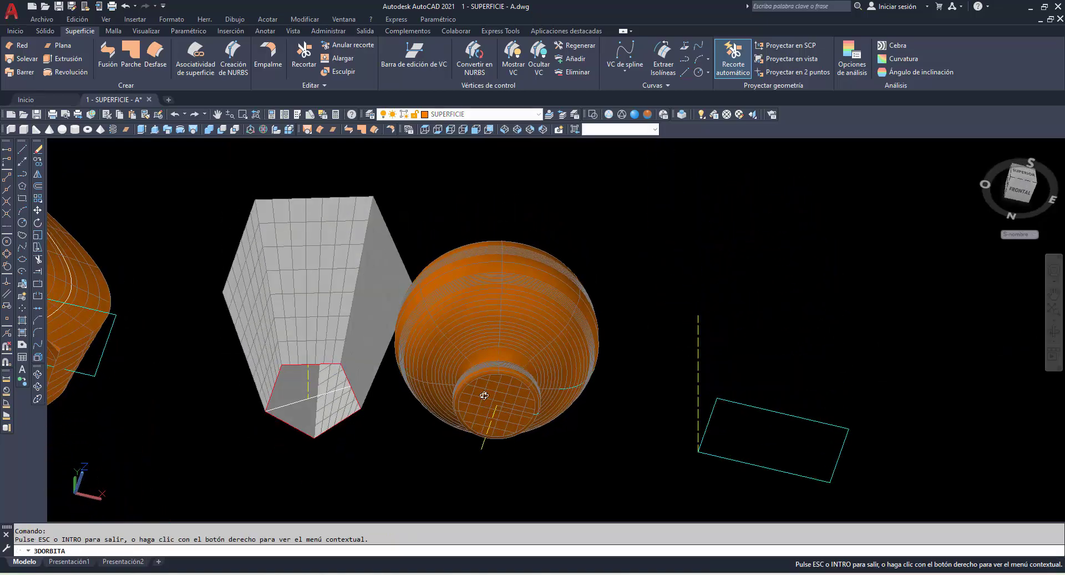
pyautogui.moveTo(496, 404); pyautogui.dragTo(473, 262)
pyautogui.rightClick(565, 212)
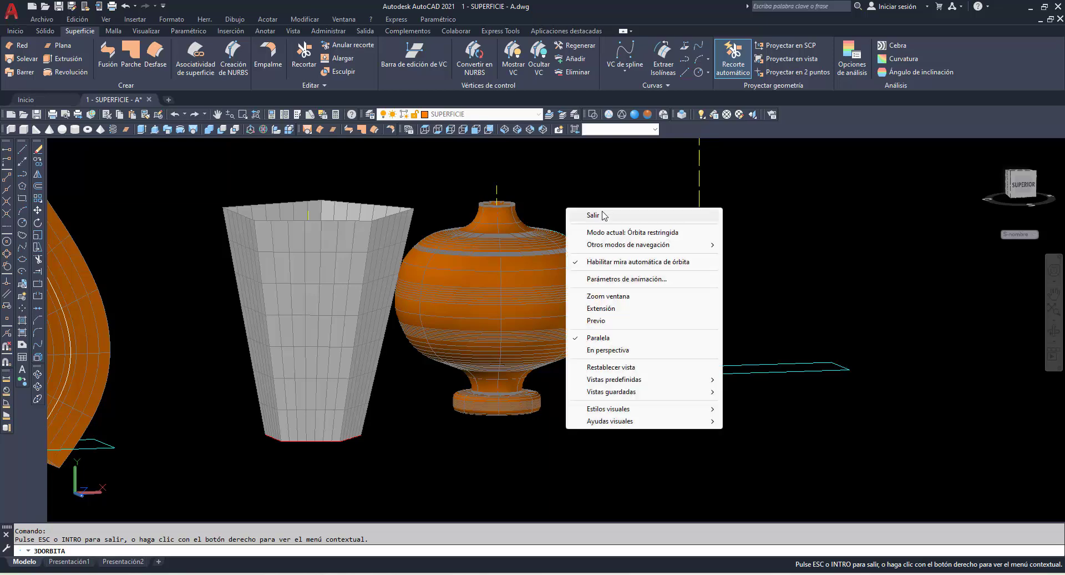
pyautogui.click(604, 216)
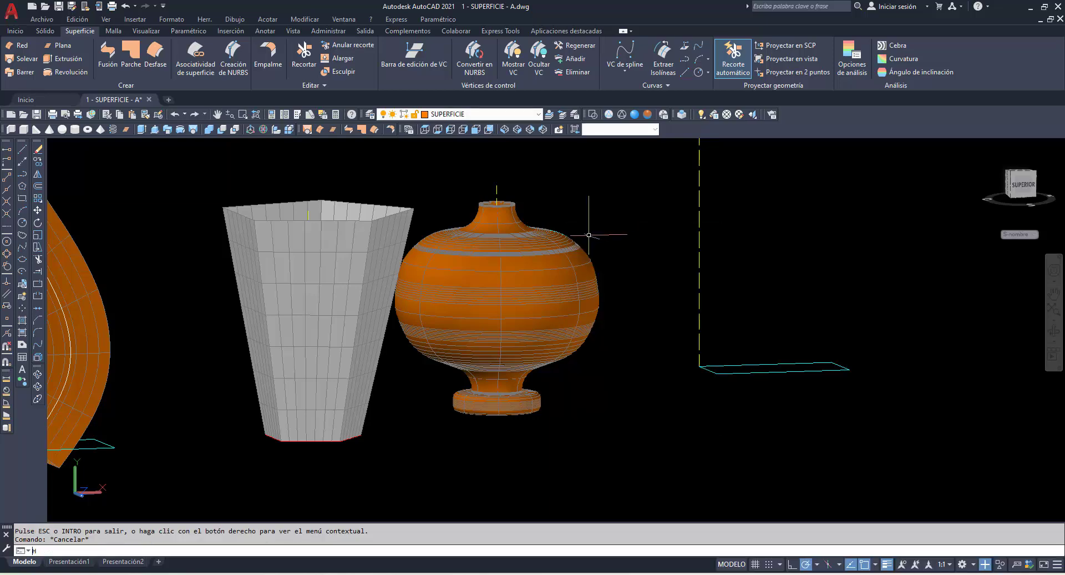
pyautogui.hotkey('ctrl', 'z')
pyautogui.hotkey('ctrl', 'z')
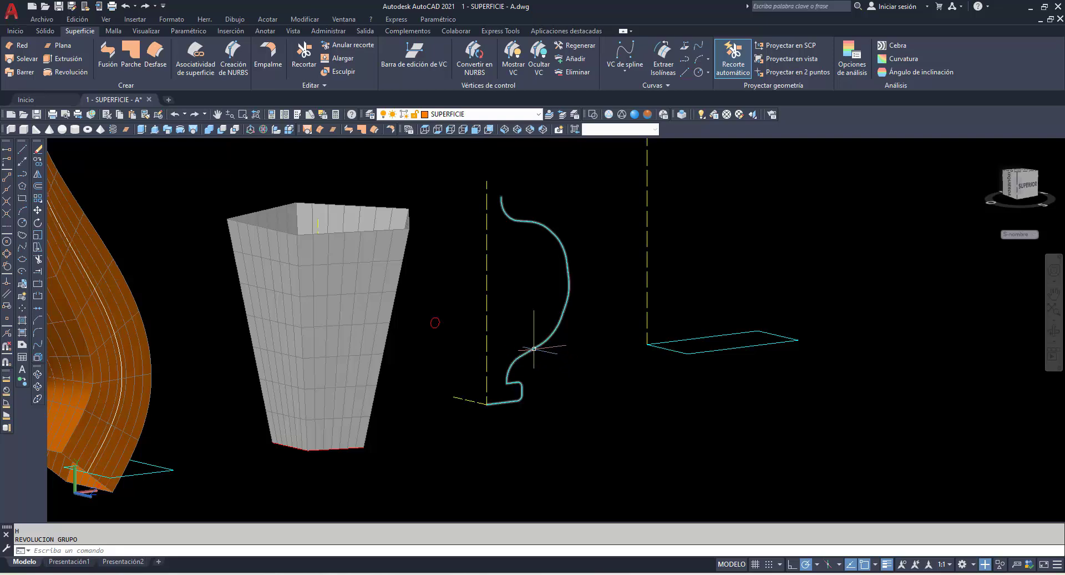
pyautogui.click(65, 71)
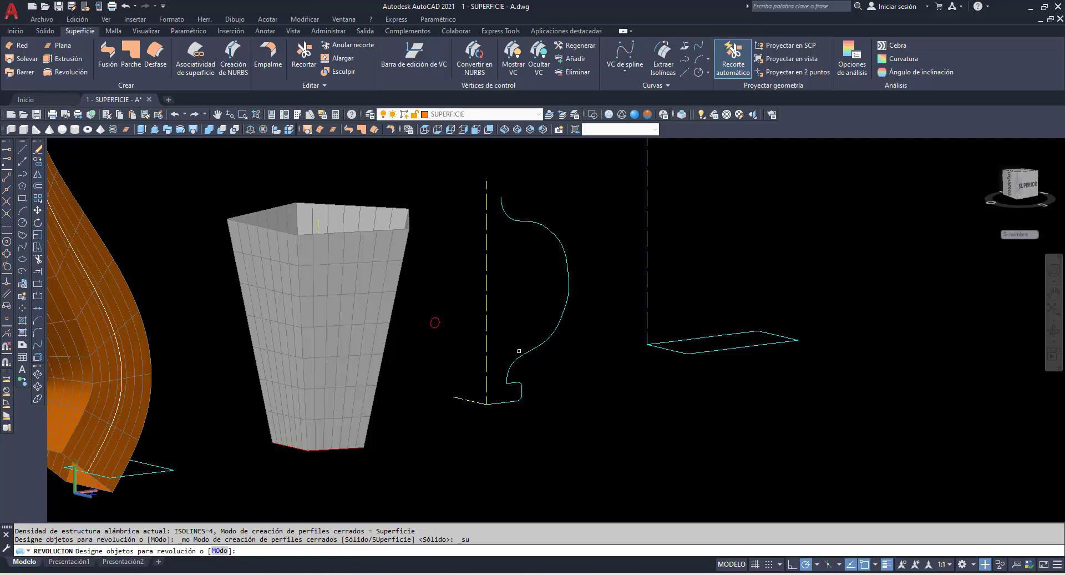
pyautogui.click(519, 350)
pyautogui.press('Return')
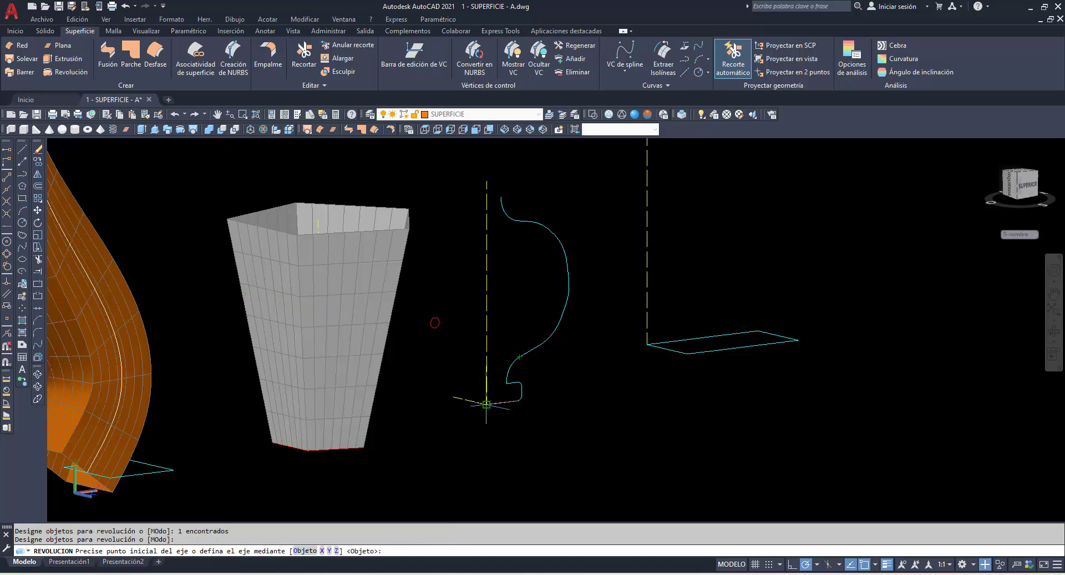
pyautogui.click(487, 404)
pyautogui.click(486, 311)
pyautogui.write('180')
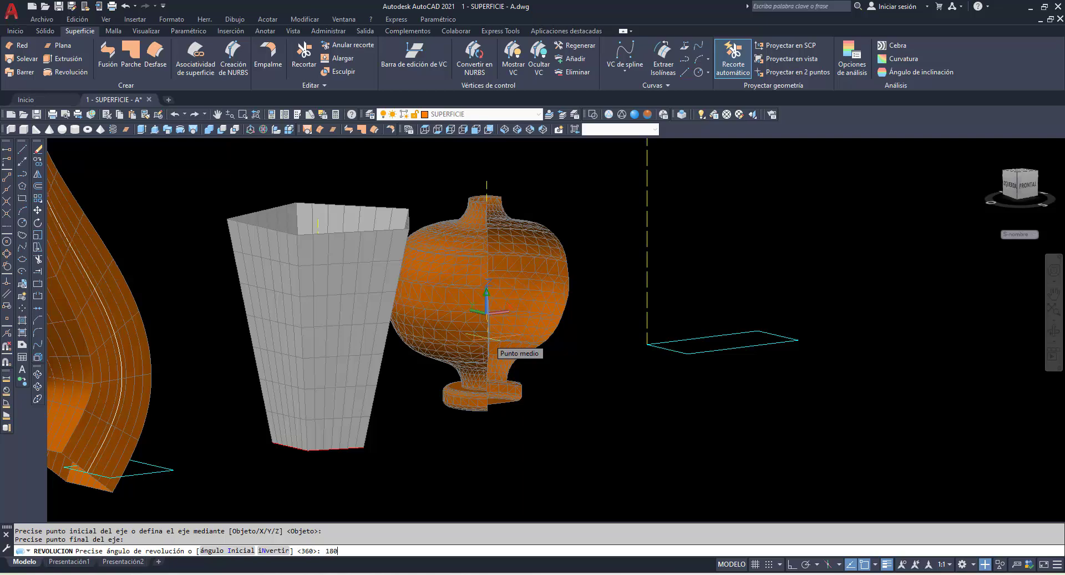
pyautogui.press('Return')
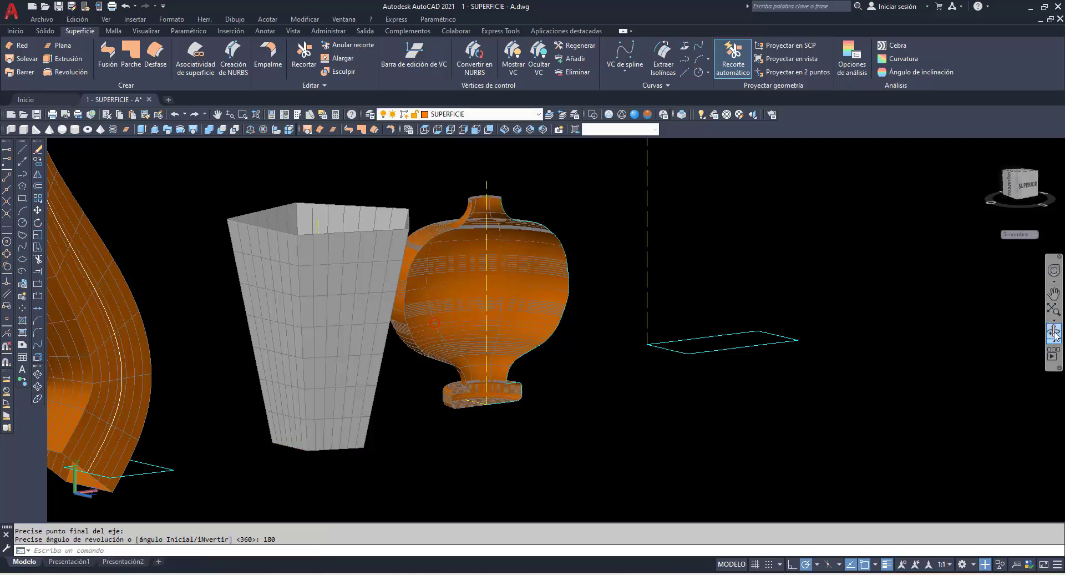
pyautogui.click(1054, 333)
pyautogui.moveTo(552, 344)
pyautogui.mouseDown()
pyautogui.moveTo(546, 401)
pyautogui.moveTo(495, 376)
pyautogui.moveTo(516, 343)
pyautogui.mouseUp()
pyautogui.rightClick(412, 166)
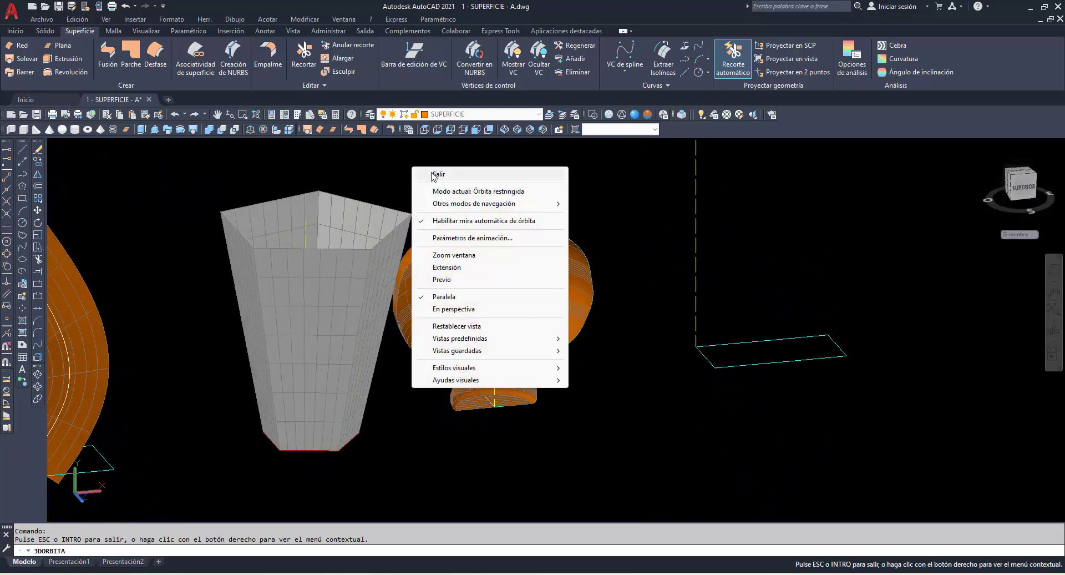
pyautogui.click(431, 172)
pyautogui.write('H')
pyautogui.press('Return')
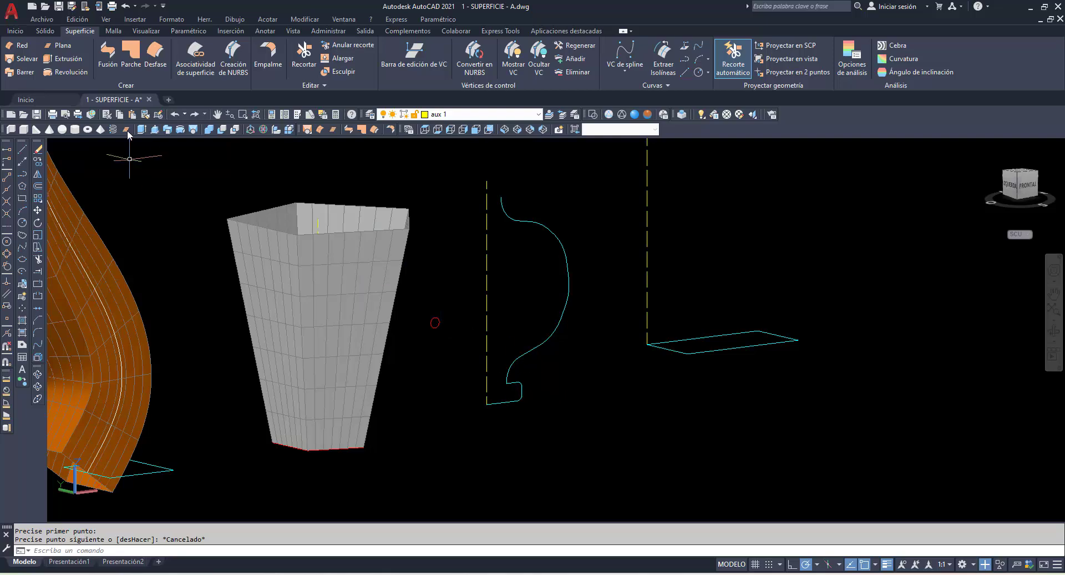
# Step: Revolve the profile curve a full 360° about the picked axis into a yellow bowl surface
pyautogui.click(69, 72)
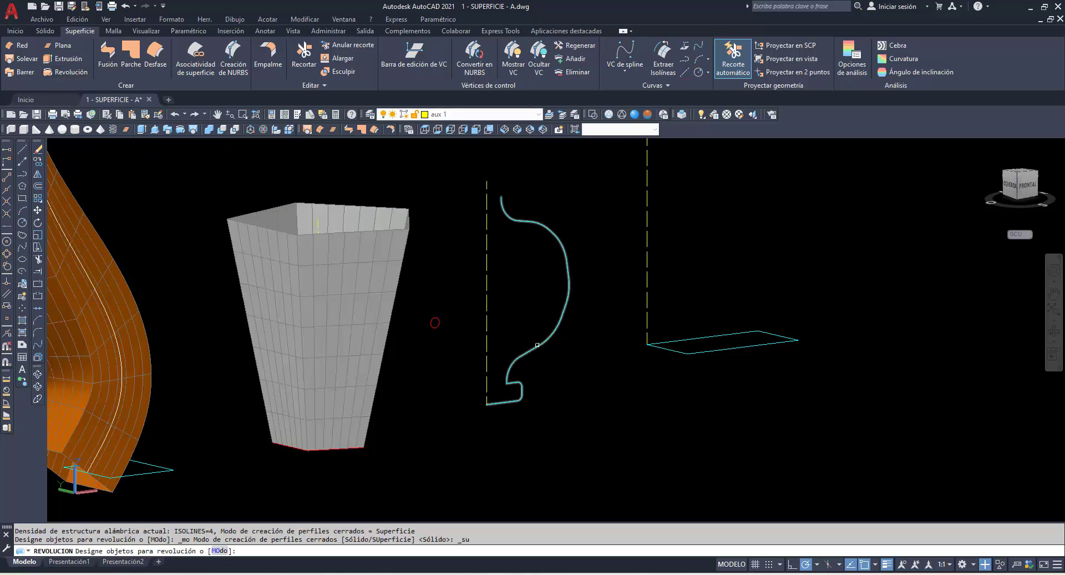
pyautogui.click(537, 345)
pyautogui.press('Return')
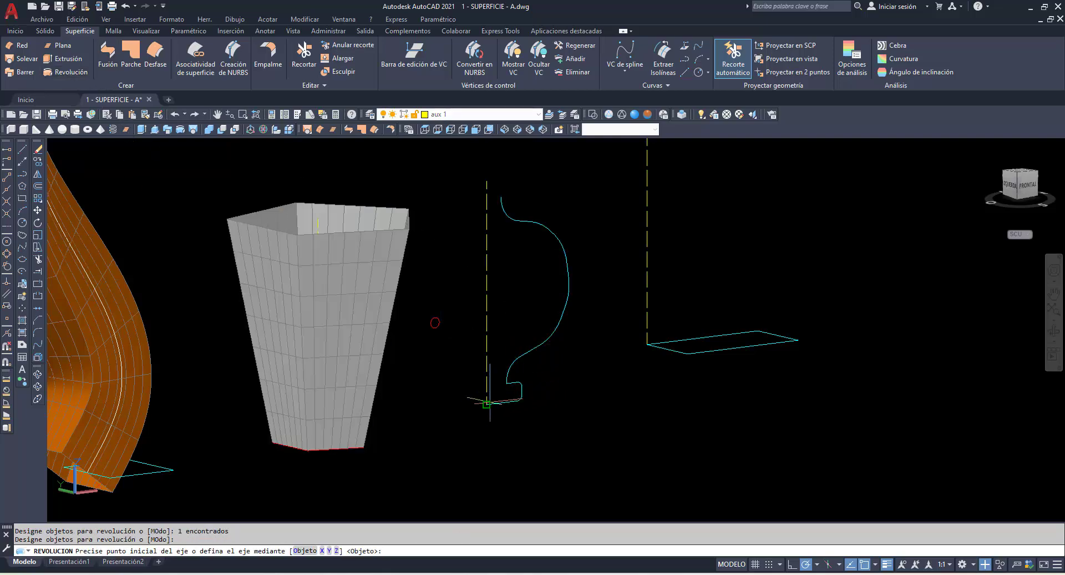
pyautogui.click(500, 399)
pyautogui.click(533, 400)
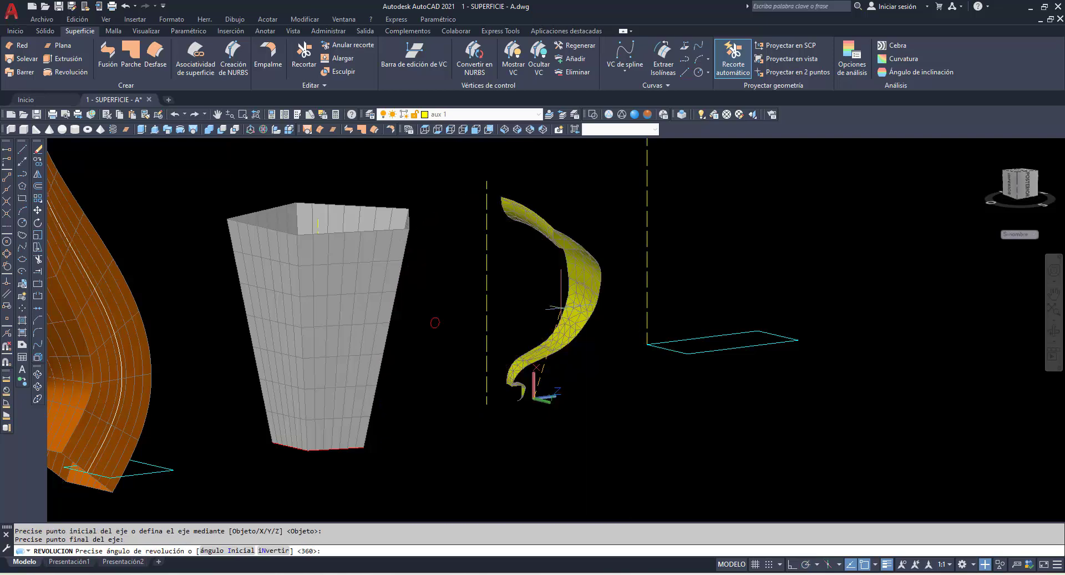
pyautogui.press('Return')
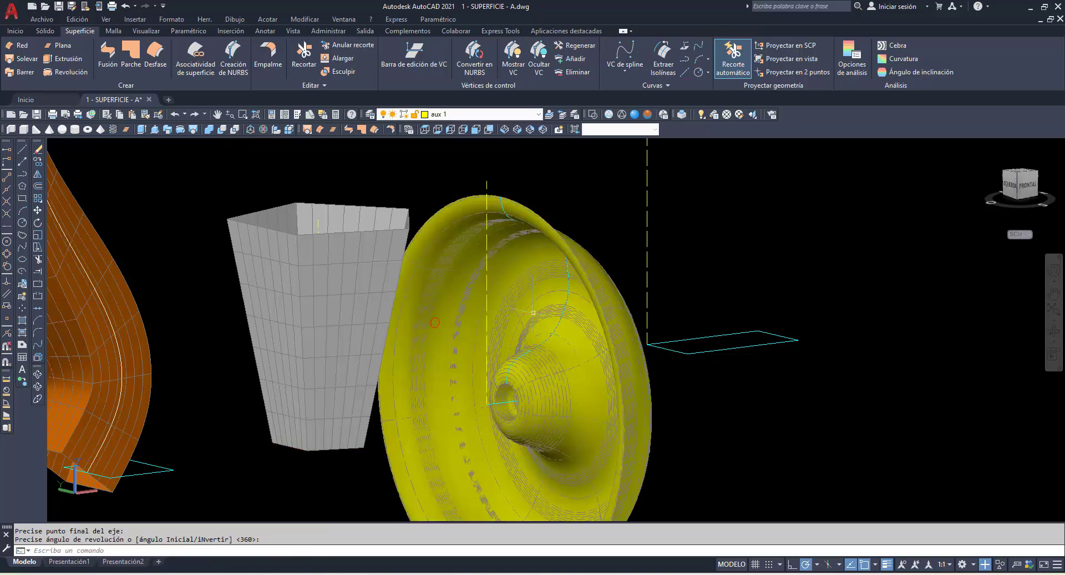
# Step: Orbit and pan around the yellow bowl to view it from above and the side
pyautogui.click(1058, 336)
pyautogui.moveTo(541, 436)
pyautogui.mouseDown()
pyautogui.moveTo(584, 351)
pyautogui.moveTo(653, 414)
pyautogui.mouseUp()
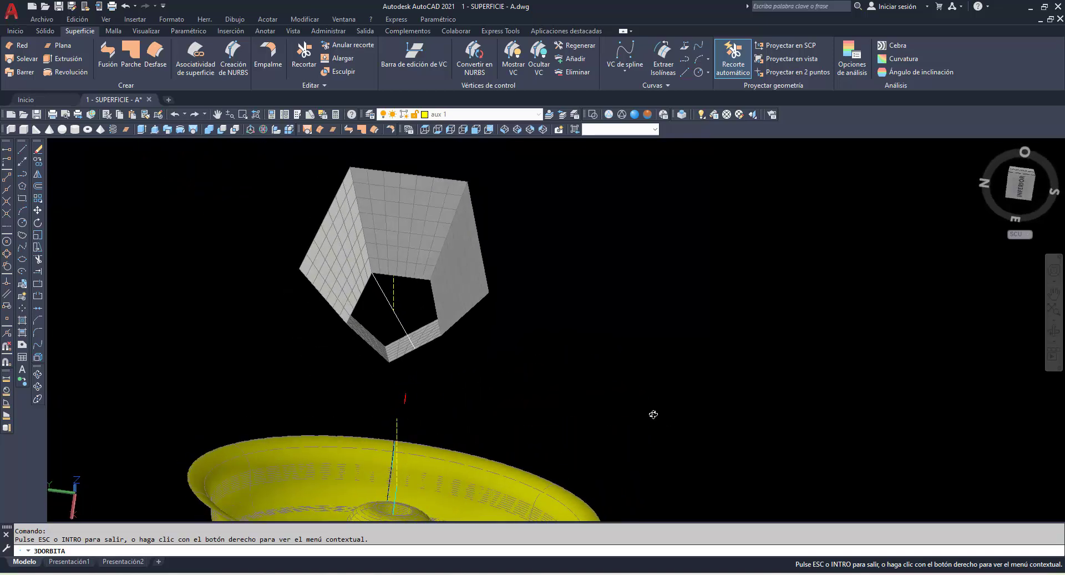
pyautogui.click(218, 115)
pyautogui.moveTo(578, 466); pyautogui.dragTo(581, 281)
pyautogui.moveTo(431, 377); pyautogui.dragTo(532, 370)
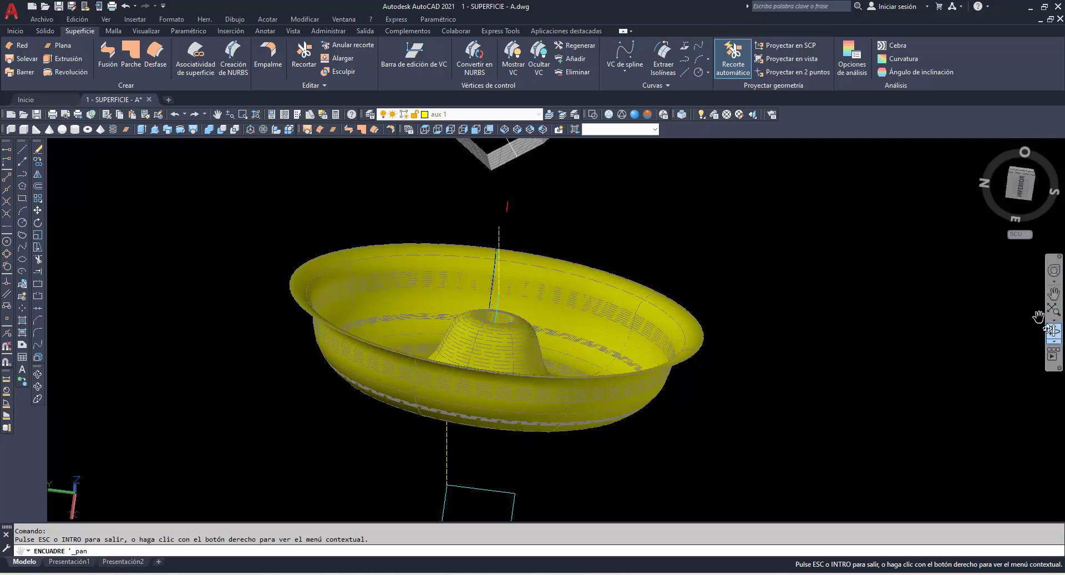
pyautogui.click(1055, 328)
pyautogui.moveTo(638, 401)
pyautogui.mouseDown()
pyautogui.moveTo(637, 289)
pyautogui.moveTo(705, 319)
pyautogui.mouseUp()
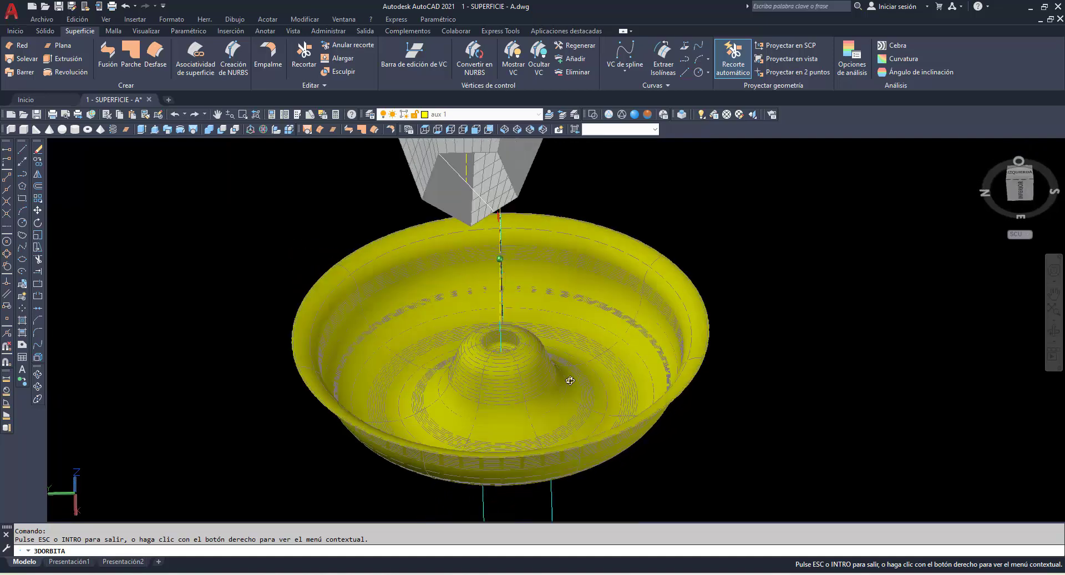
pyautogui.press('Escape')
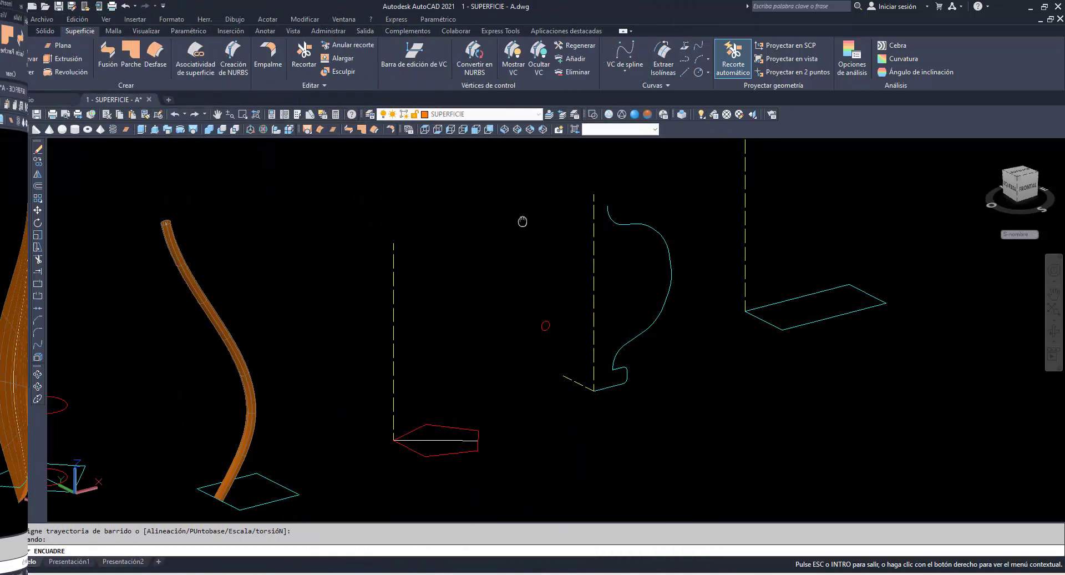
# Step: Extrude the cyan rectangle upward into open, four-walled box surface
pyautogui.moveTo(526, 209); pyautogui.dragTo(438, 308)
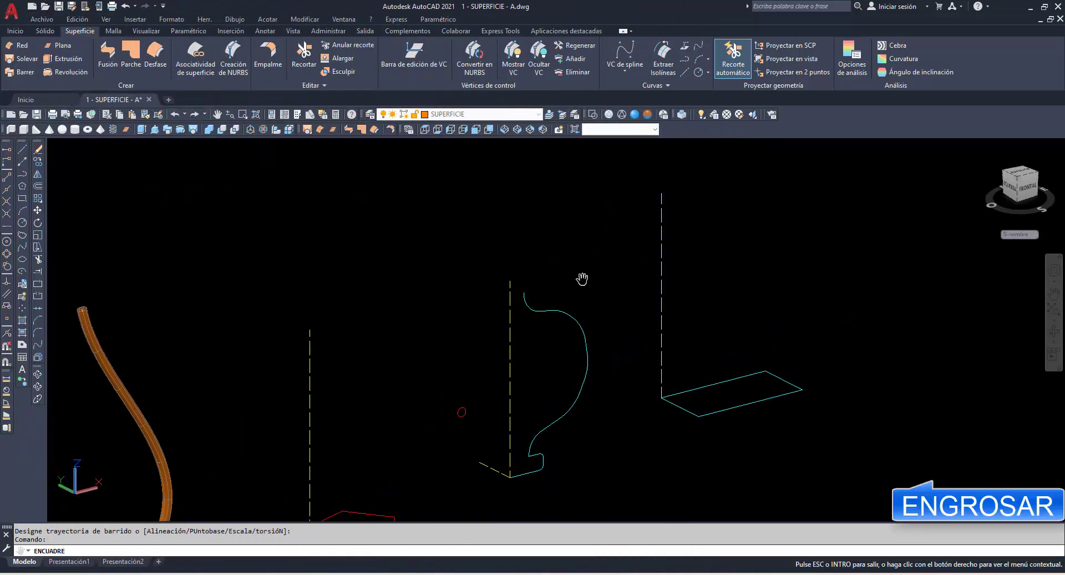
pyautogui.rightClick(730, 255)
pyautogui.click(774, 259)
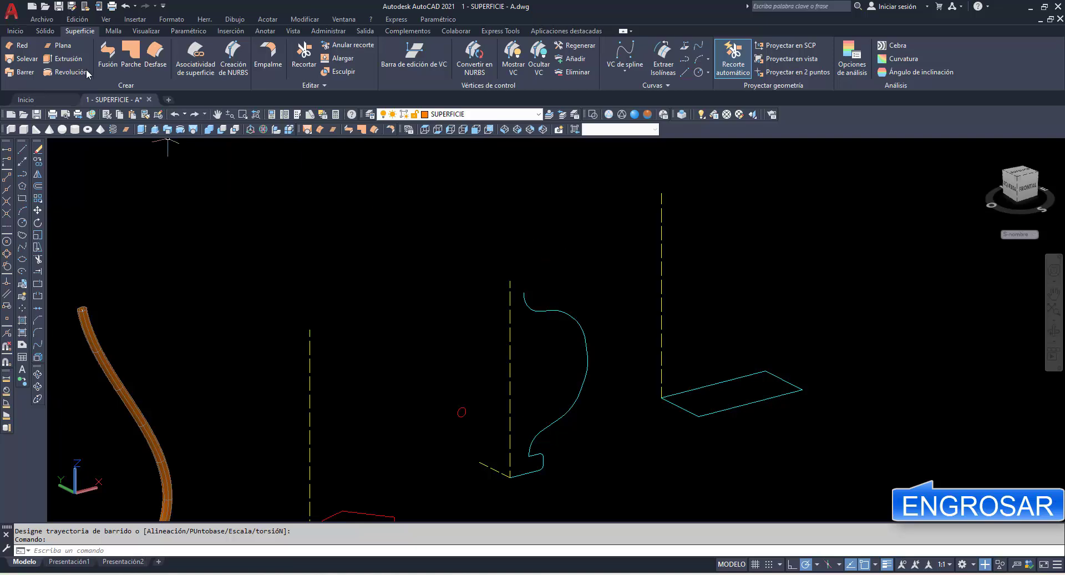
pyautogui.click(63, 58)
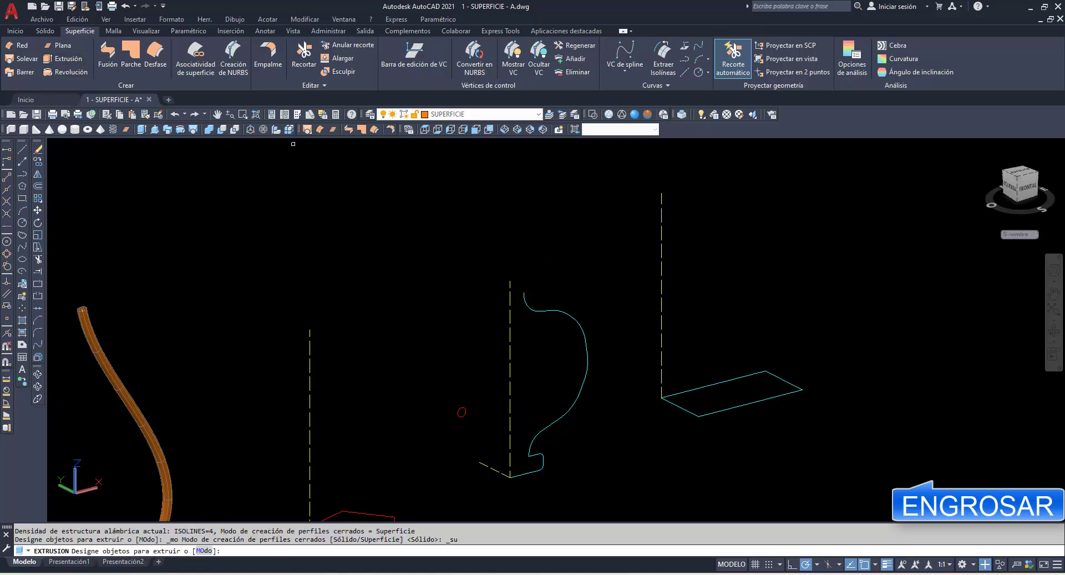
pyautogui.click(683, 391)
pyautogui.press('Return')
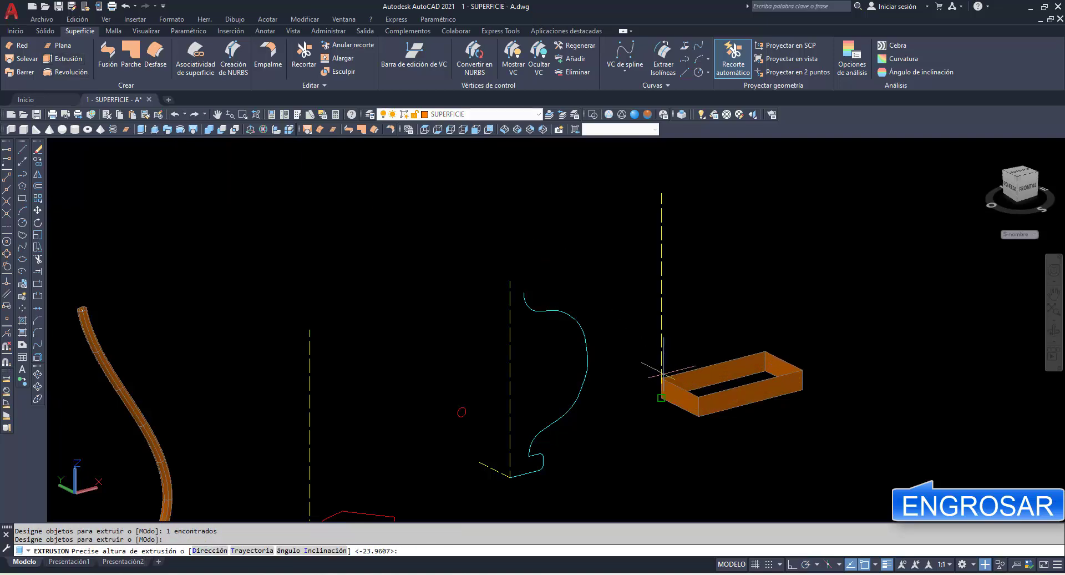
pyautogui.click(661, 214)
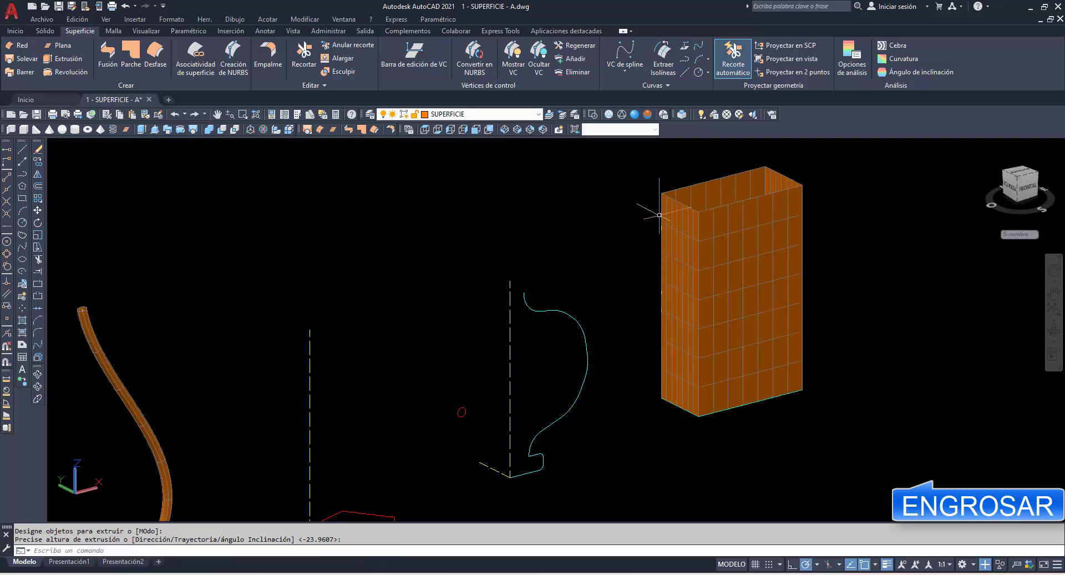
# Step: Orbit the view to look down into the open box
pyautogui.click(1055, 309)
pyautogui.moveTo(734, 264)
pyautogui.mouseDown()
pyautogui.moveTo(720, 375)
pyautogui.moveTo(714, 357)
pyautogui.moveTo(724, 338)
pyautogui.moveTo(727, 356)
pyautogui.mouseUp()
pyautogui.rightClick(320, 191)
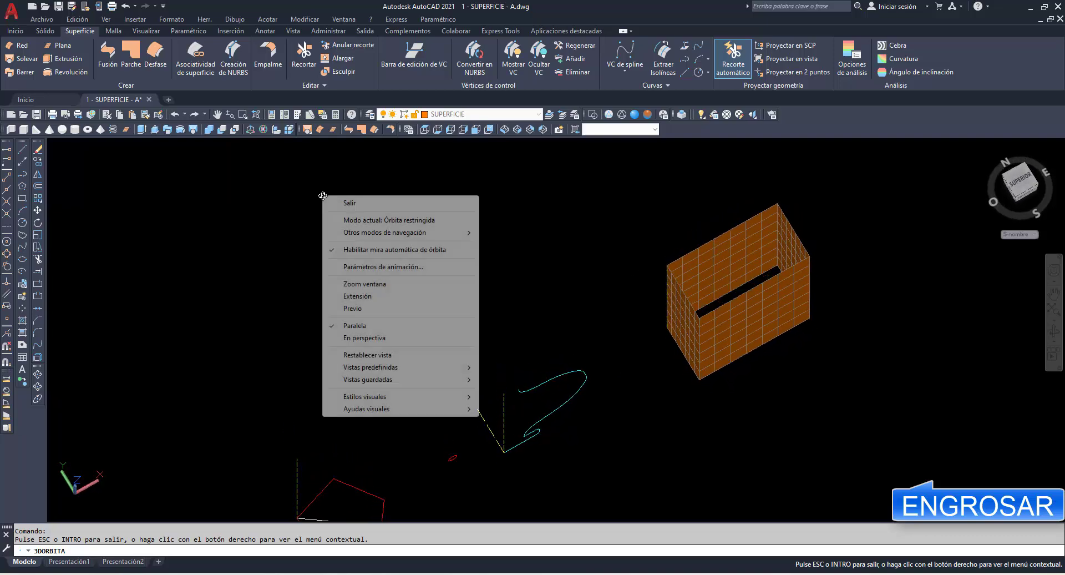
pyautogui.click(333, 203)
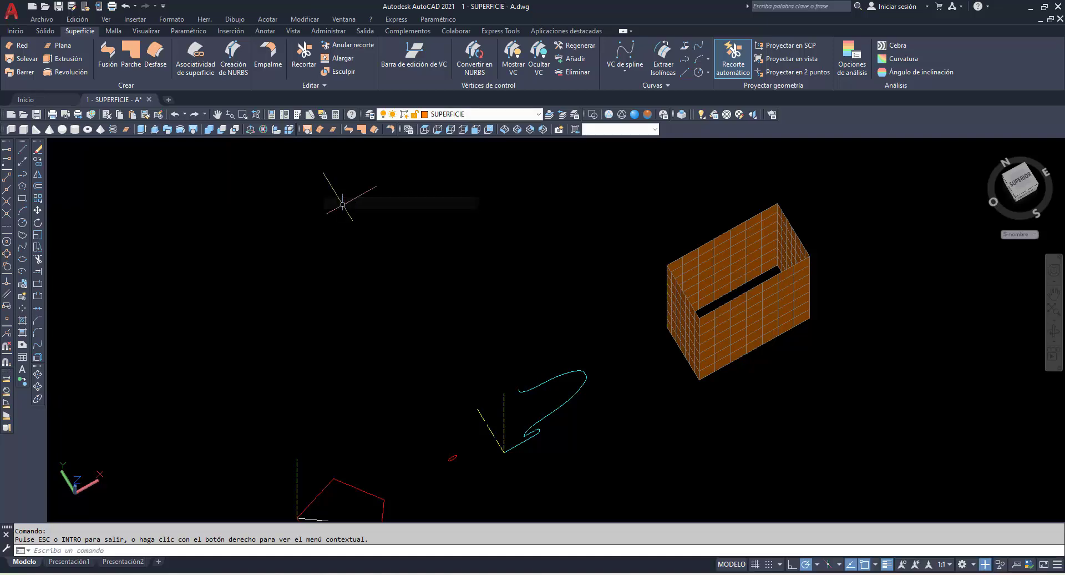
# Step: Thicken the box surface by 2 units with Engrosar and orbit to a front view
pyautogui.click(305, 19)
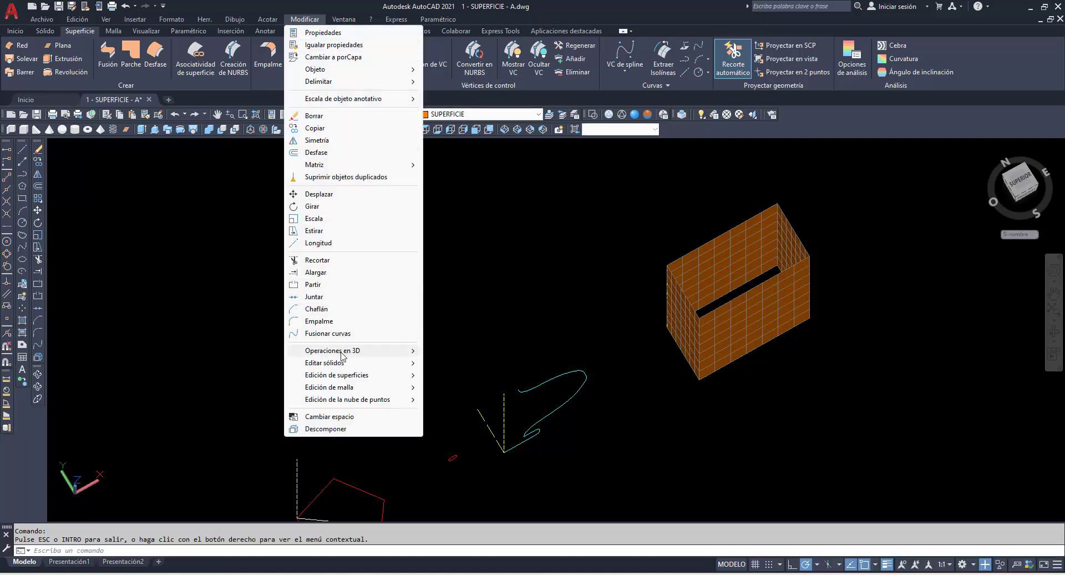
pyautogui.moveTo(332, 351)
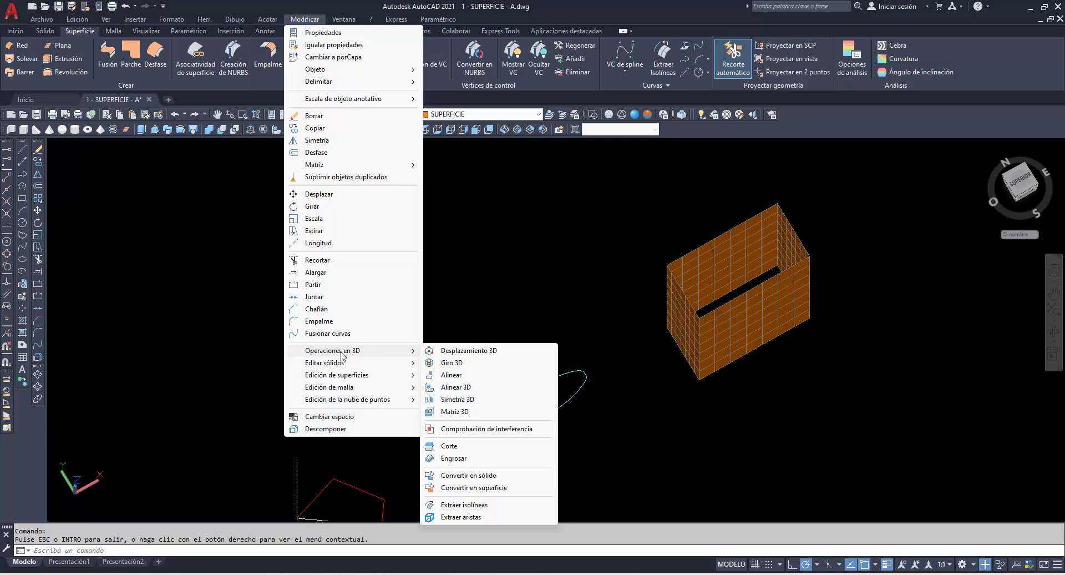
pyautogui.click(453, 458)
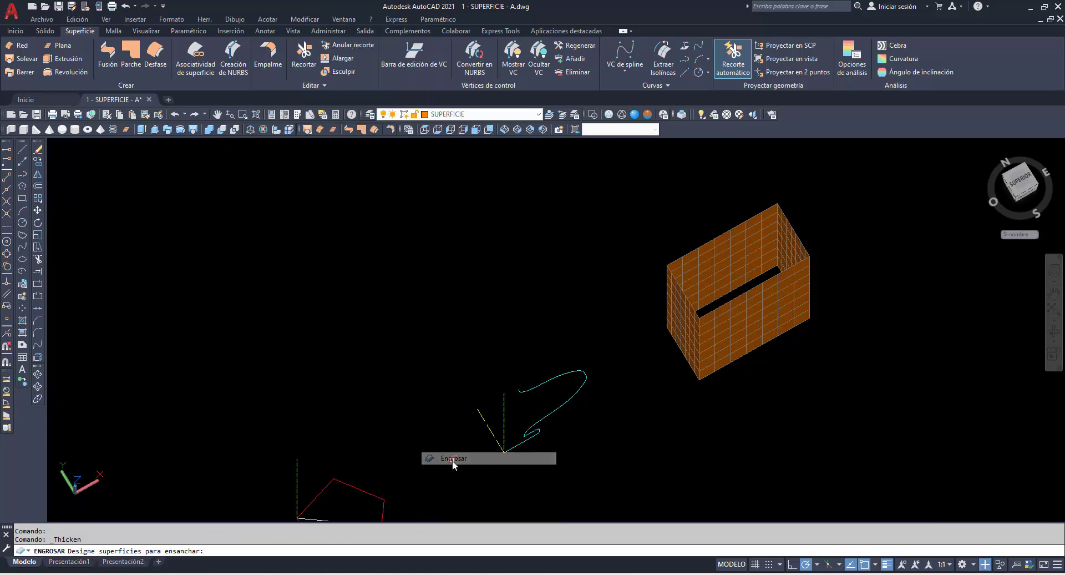
pyautogui.click(687, 332)
pyautogui.press('Return')
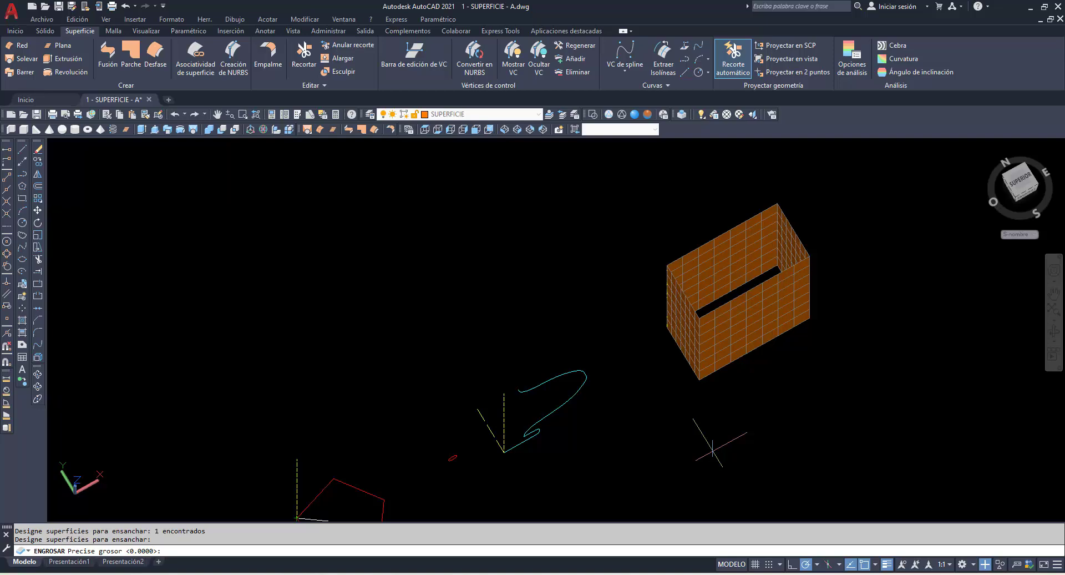
pyautogui.write('2')
pyautogui.press('Return')
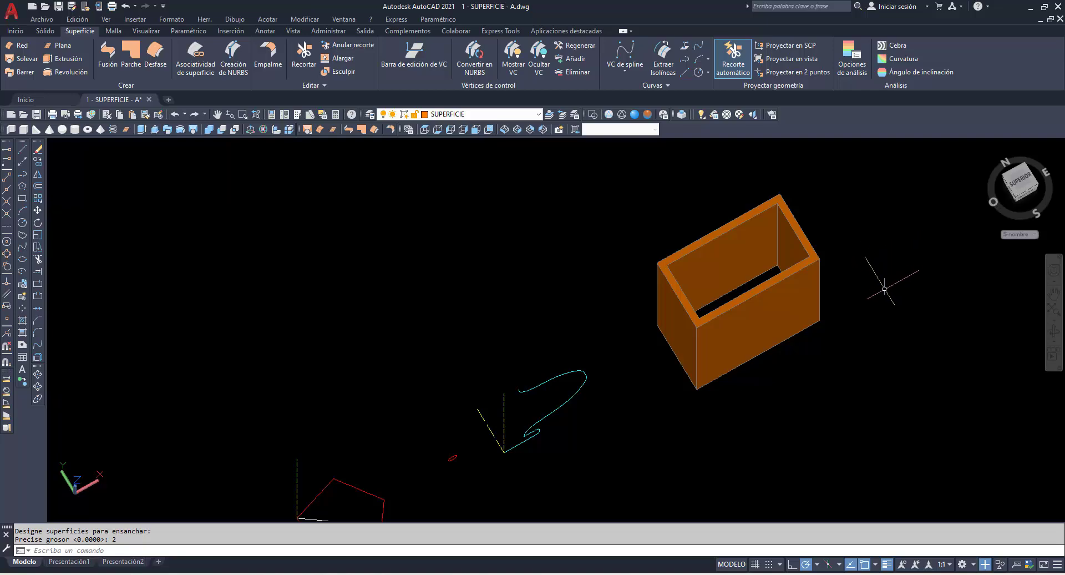
pyautogui.click(1056, 332)
pyautogui.moveTo(744, 326)
pyautogui.mouseDown()
pyautogui.moveTo(726, 277)
pyautogui.moveTo(716, 280)
pyautogui.mouseUp()
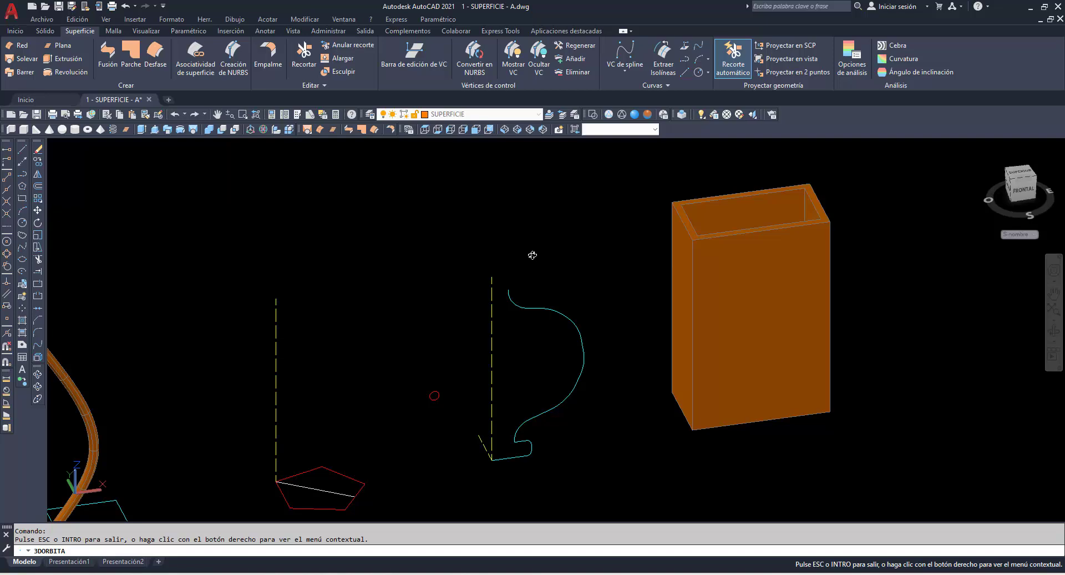
# Step: Zoom and pan the view to bring the orange arched surface up close
pyautogui.scroll(-2, 532, 254)
pyautogui.scroll(-1, 532, 254)
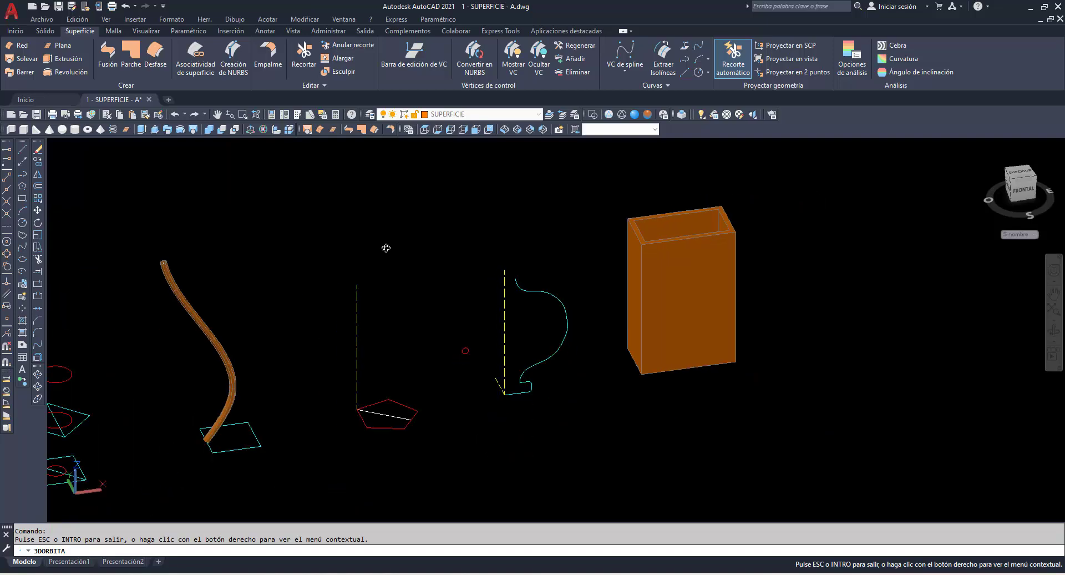
pyautogui.scroll(-1, 386, 248)
pyautogui.scroll(-1, 386, 248)
pyautogui.scroll(-1, 386, 248)
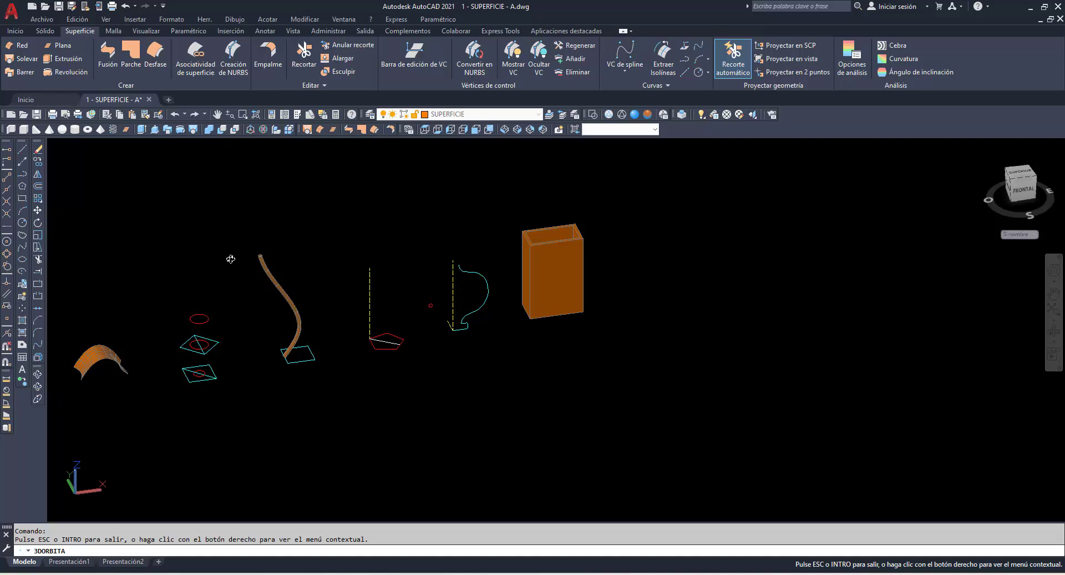
pyautogui.click(217, 114)
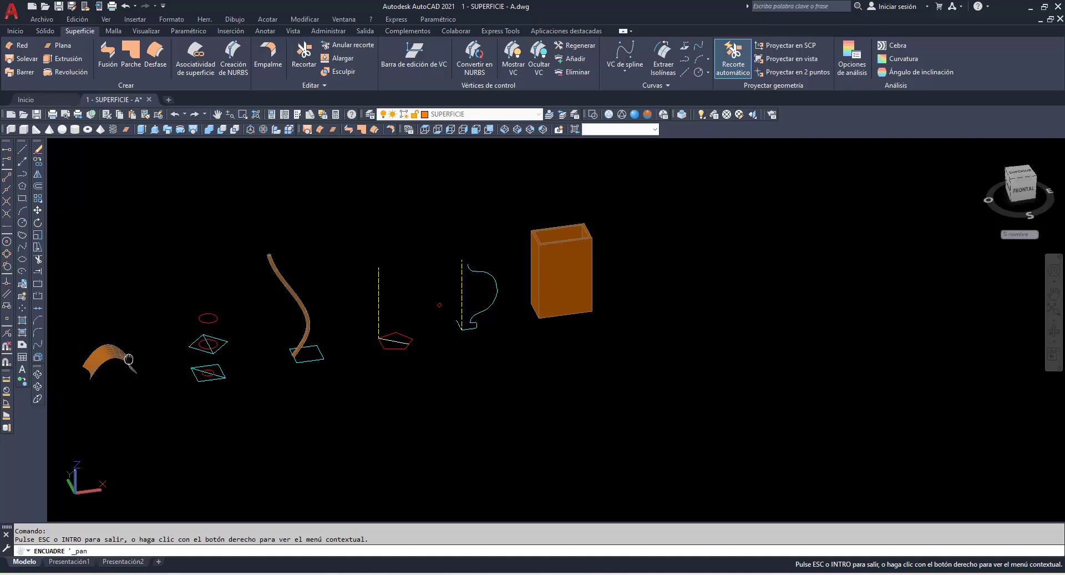
pyautogui.moveTo(112, 375); pyautogui.dragTo(506, 339)
pyautogui.scroll(1, 499, 333)
pyautogui.scroll(1, 494, 328)
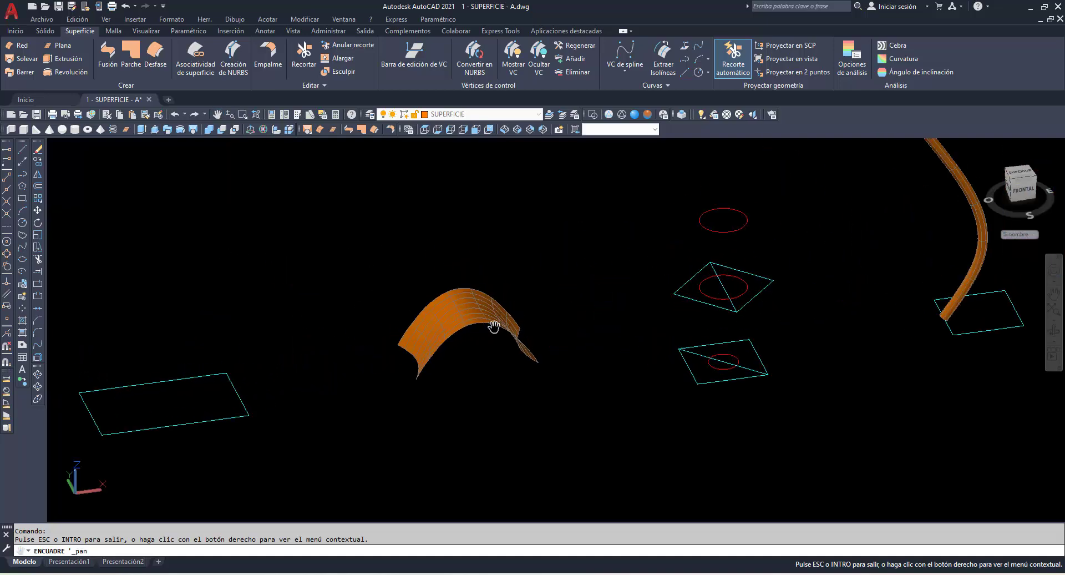
pyautogui.scroll(1, 489, 329)
pyautogui.scroll(1, 480, 330)
pyautogui.scroll(2, 432, 331)
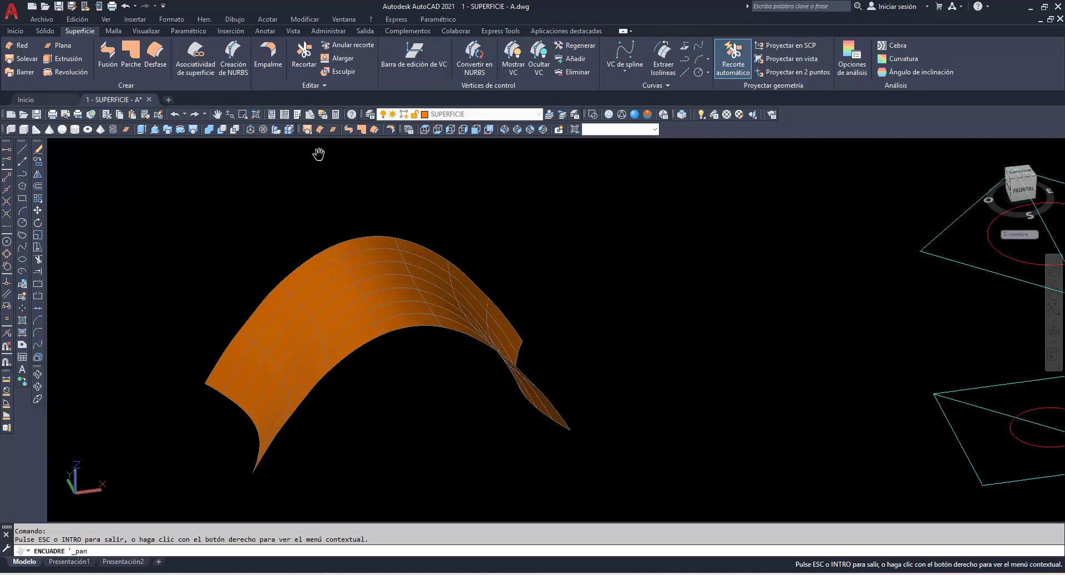
# Step: Thicken the orange arched surface with Engrosar using the default thickness of 2
pyautogui.click(304, 19)
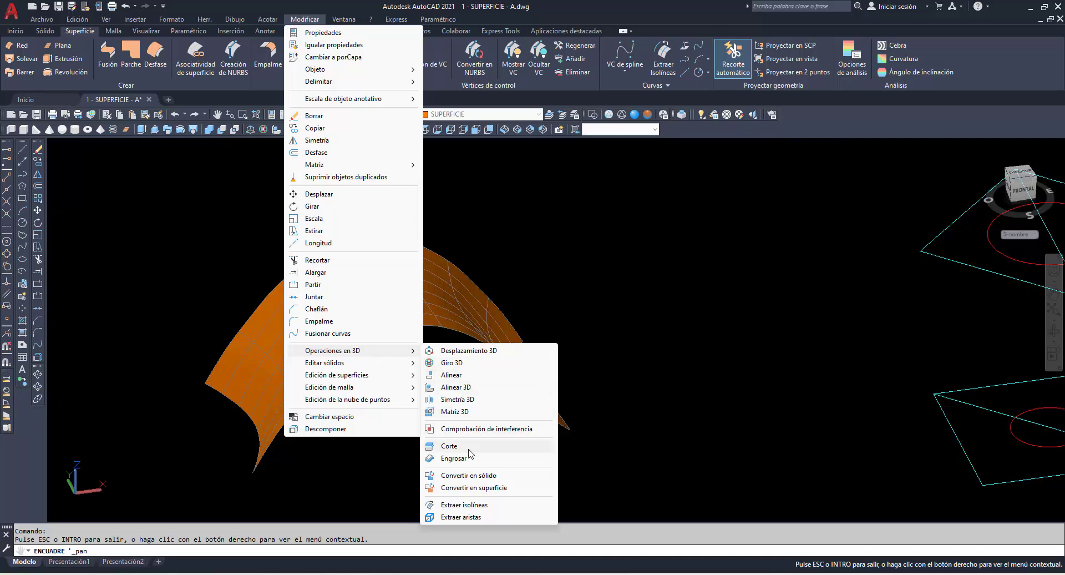
pyautogui.click(461, 457)
pyautogui.click(445, 313)
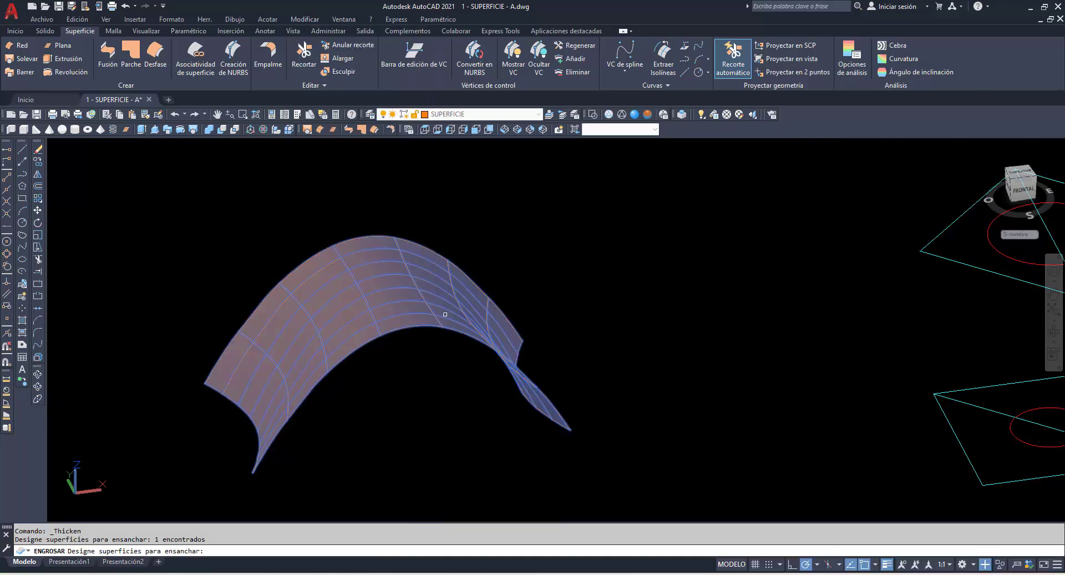
pyautogui.press('Return')
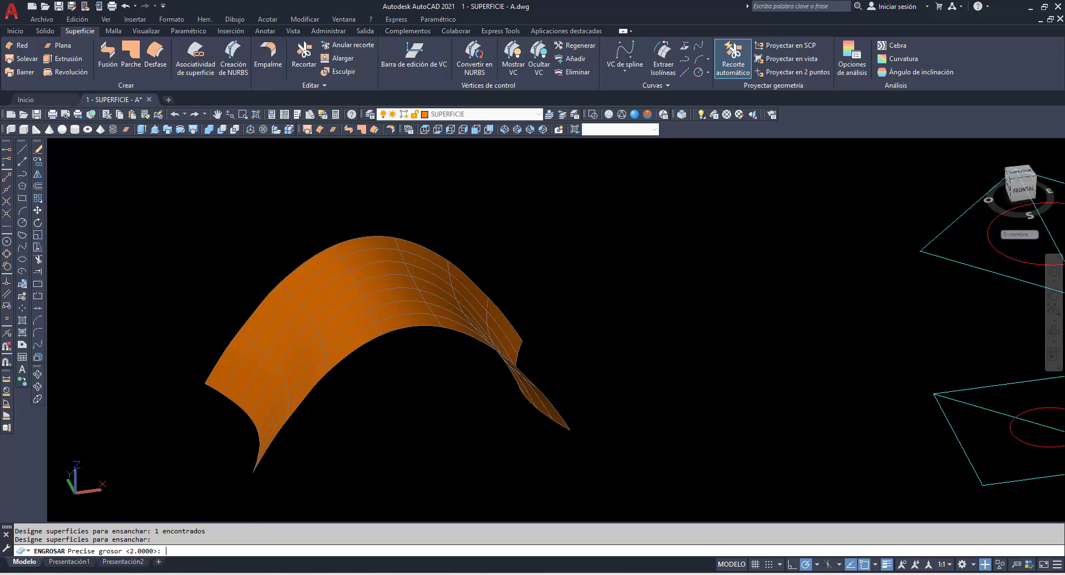
pyautogui.press('Return')
pyautogui.press('Return')
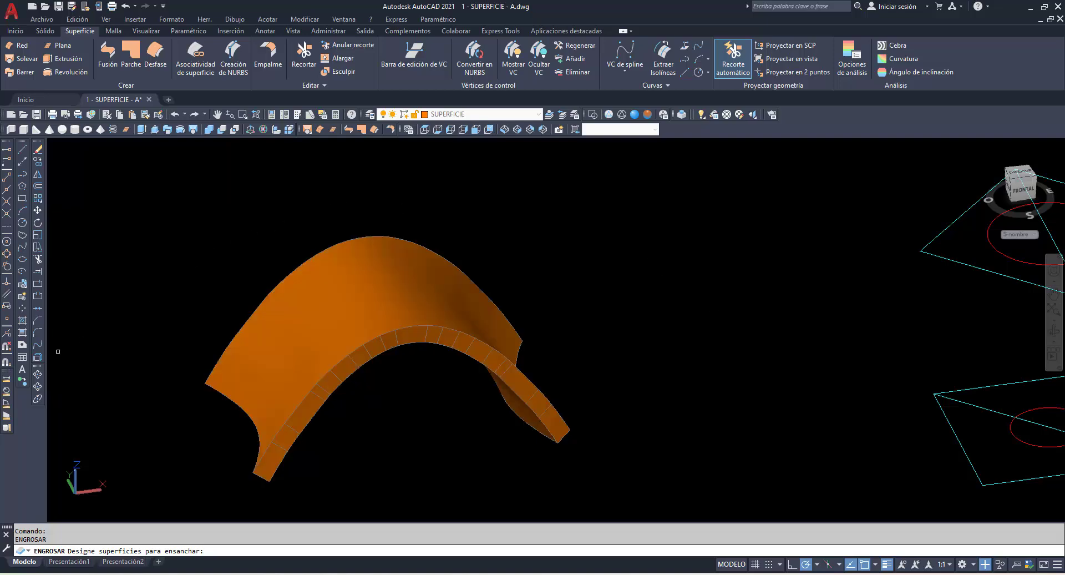
# Step: Check the thickened arch's edge, zoom out, and save the drawing as 1 - SUPERFICIE - A.dwg
pyautogui.click(37, 376)
pyautogui.moveTo(166, 350)
pyautogui.mouseDown()
pyautogui.moveTo(186, 240)
pyautogui.moveTo(147, 333)
pyautogui.mouseUp()
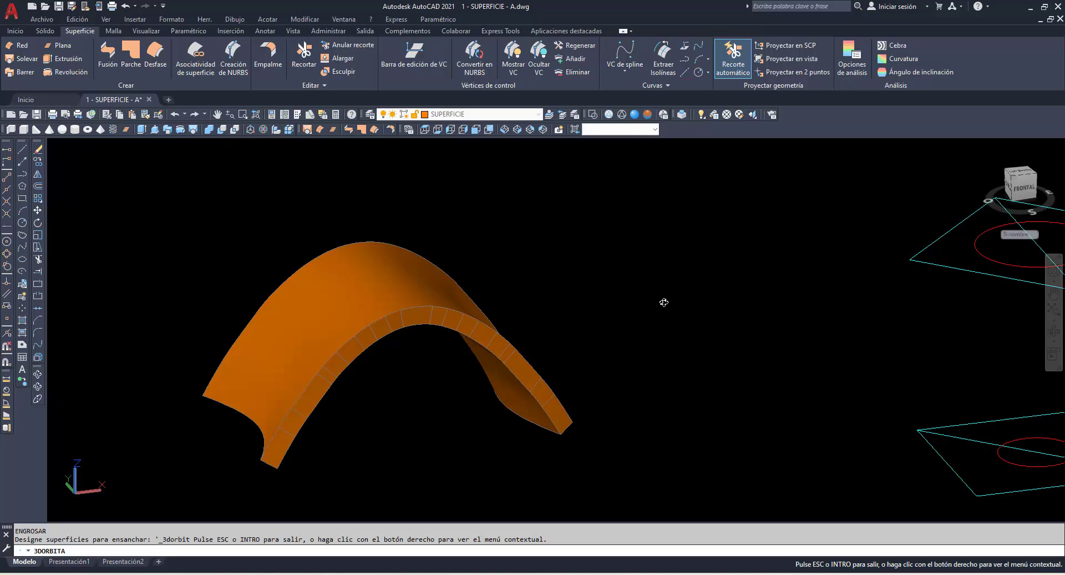
pyautogui.scroll(-2, 664, 302)
pyautogui.scroll(-3, 682, 332)
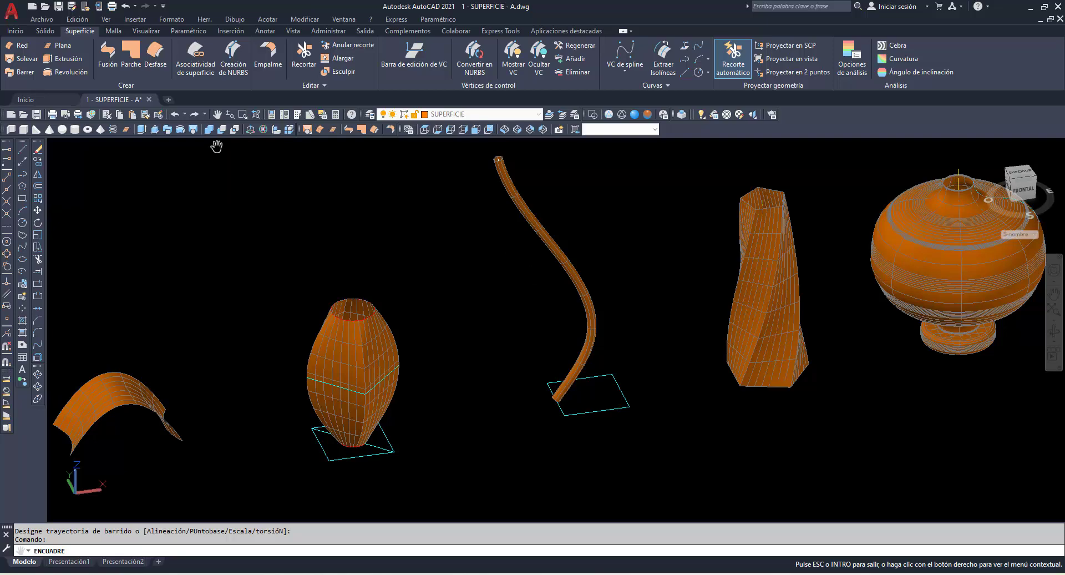
pyautogui.rightClick(220, 188)
pyautogui.click(235, 197)
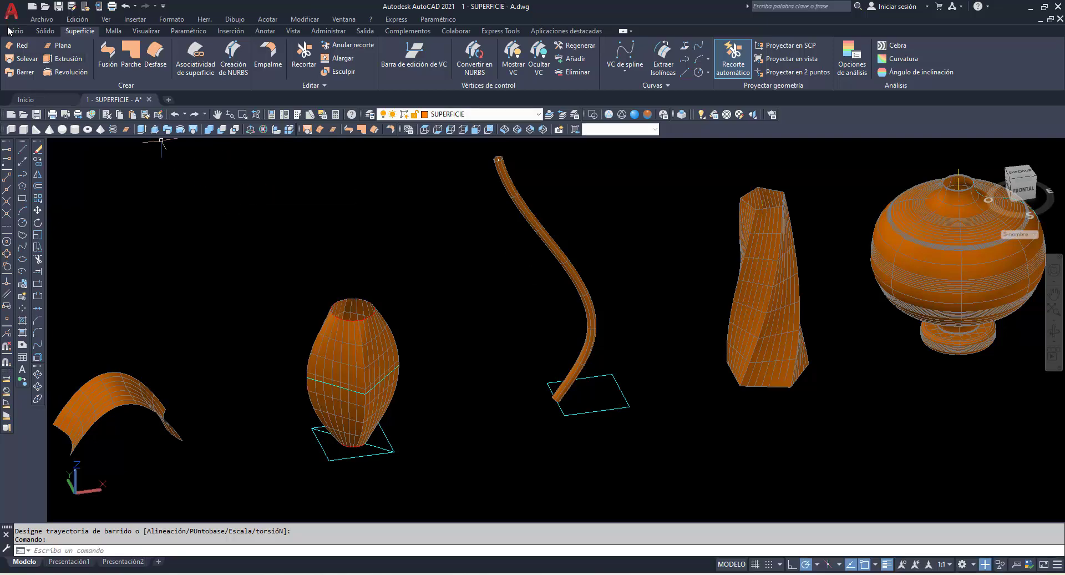
pyautogui.hotkey('ctrl', 'shift', 's')
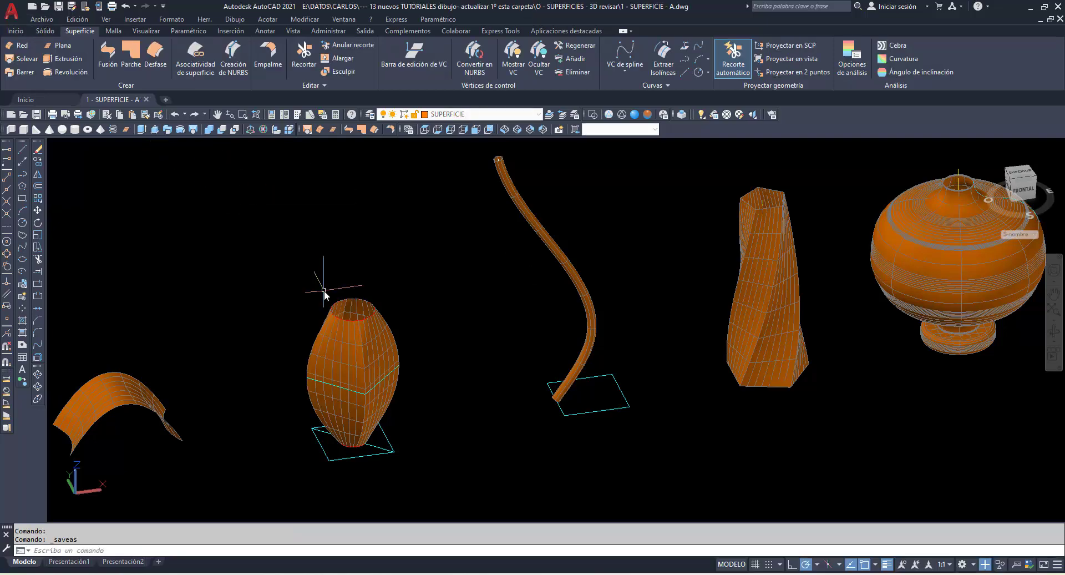